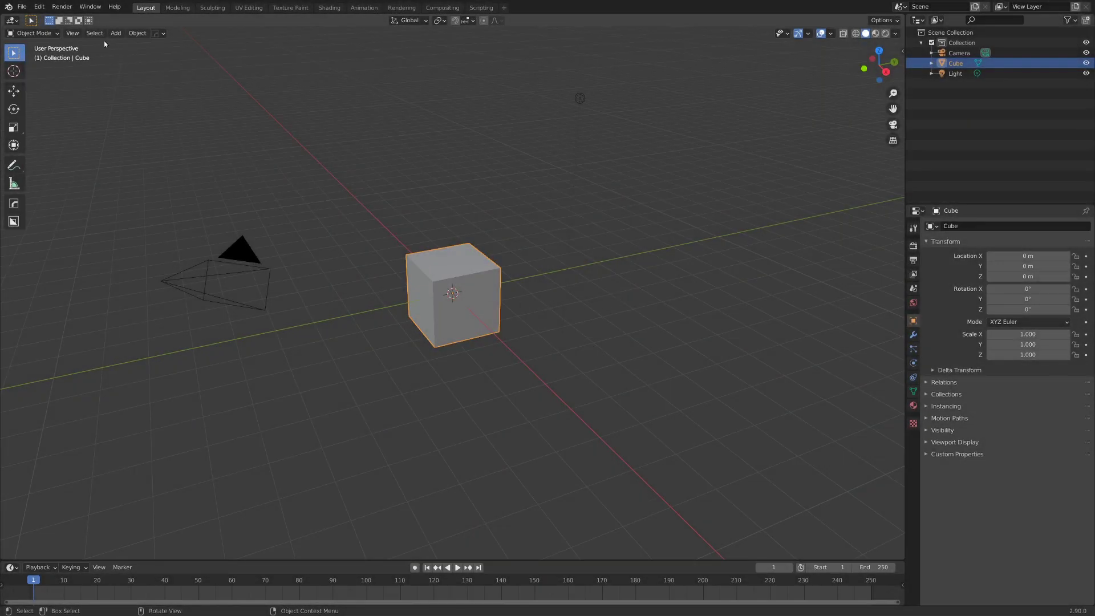
Start a new VFX project and load the footage clip P1000137.MP4 for motion tracking
left_click(21, 7)
mouse_move(35, 18)
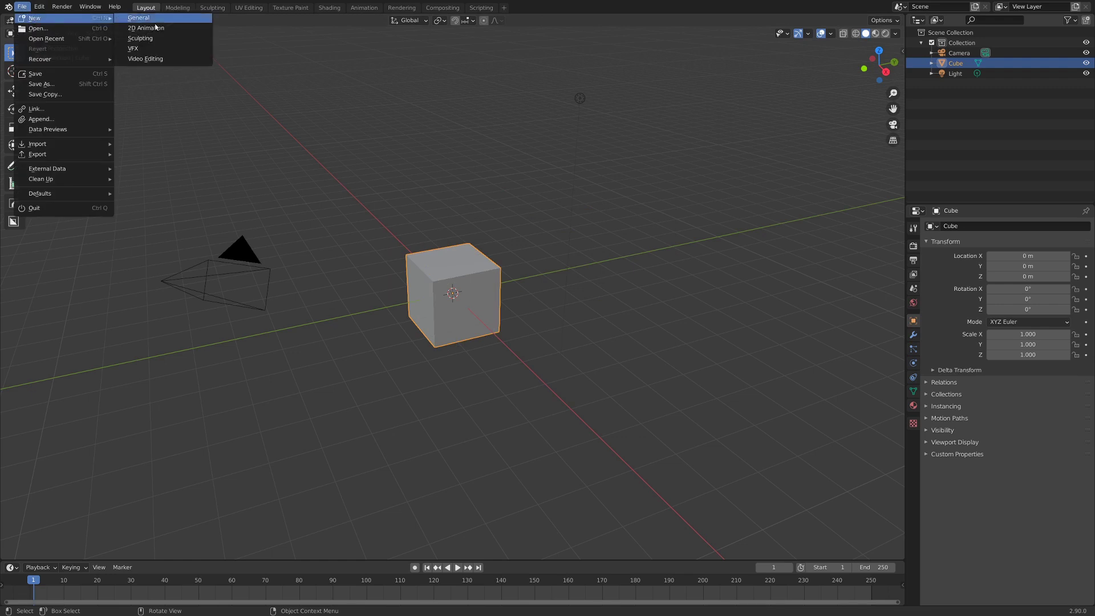
left_click(150, 48)
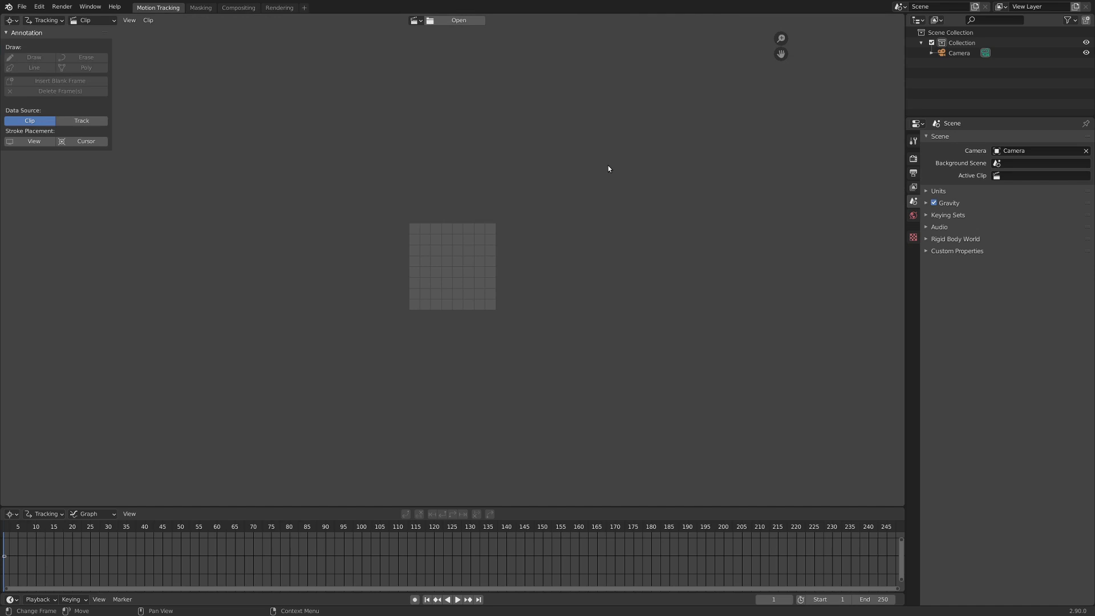
left_click(454, 21)
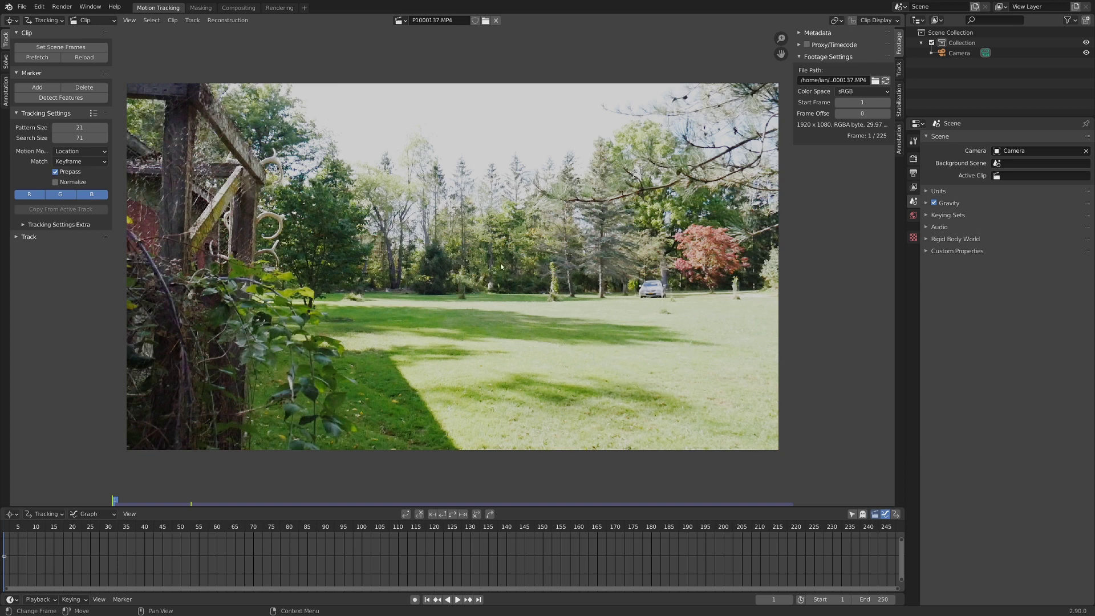
Add a tracking marker on the car's front grille at frame 1 and track it forward through the clip
middle_click_drag(560, 250, 562, 248)
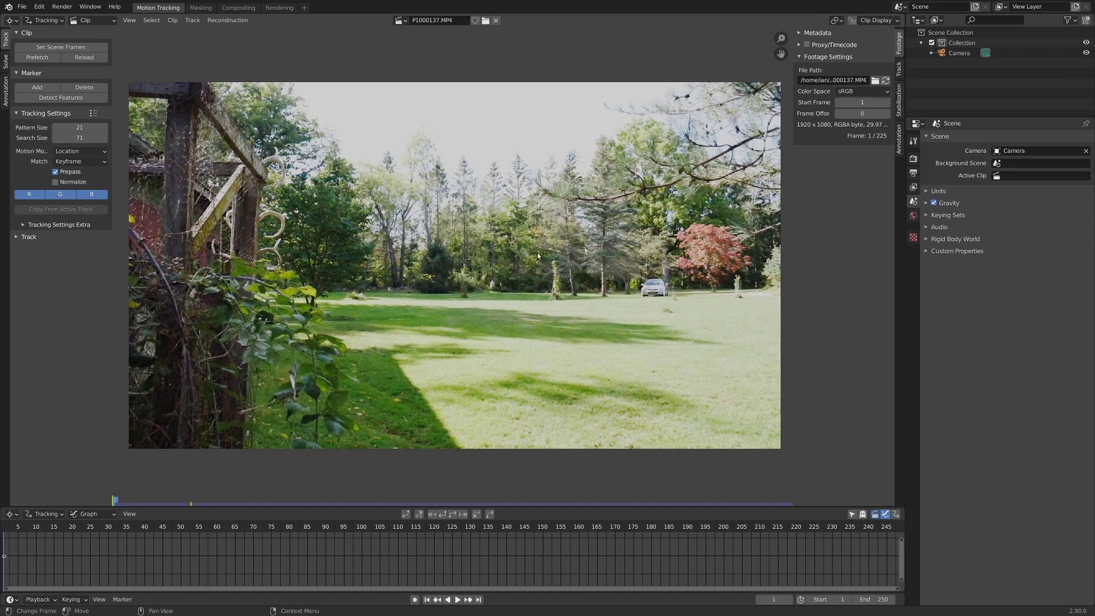
scroll(513, 268, "up", 4)
scroll(513, 269, "up", 5)
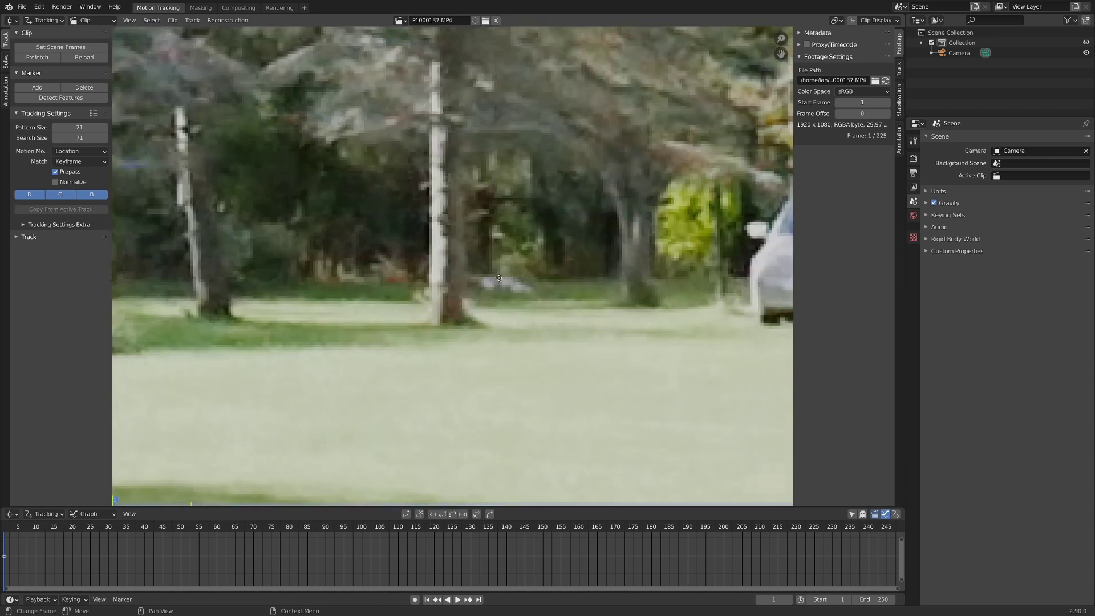
scroll(338, 302, "up", 4)
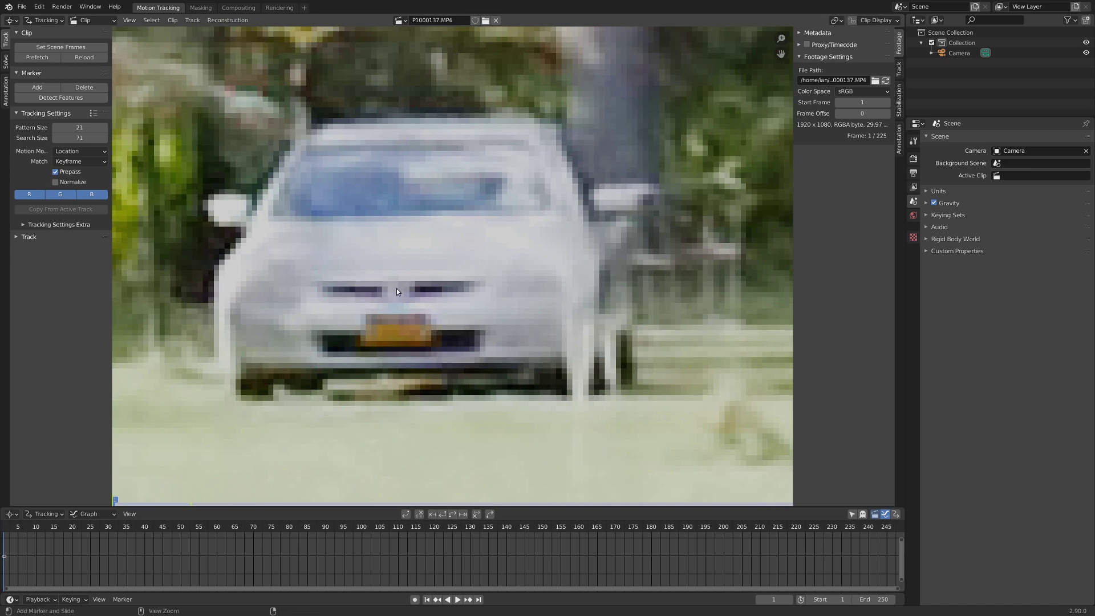
left_click(396, 289, "ctrl")
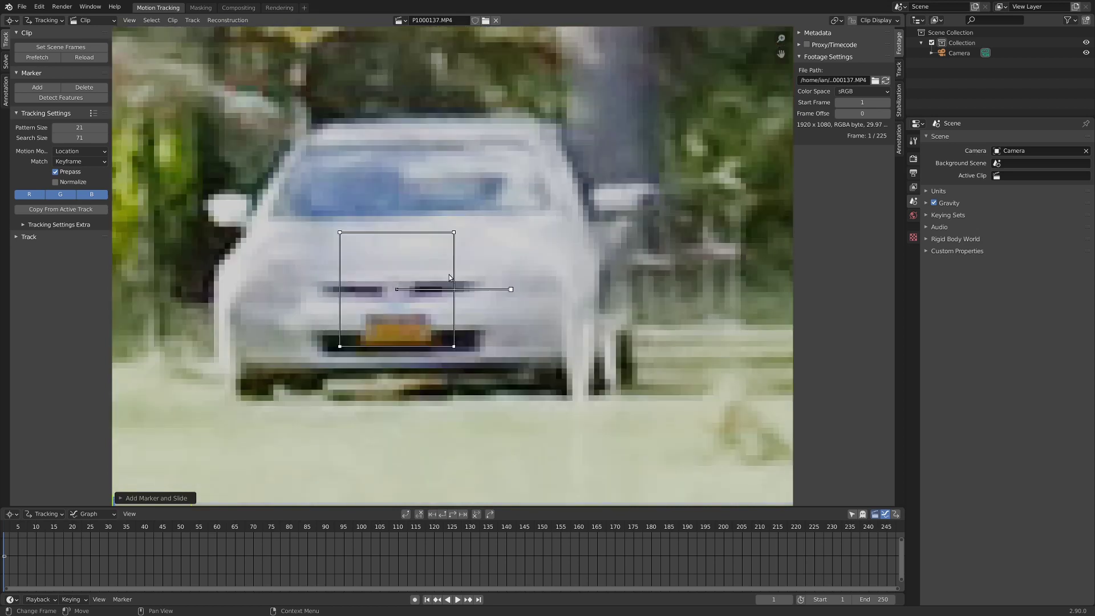
left_click(23, 237)
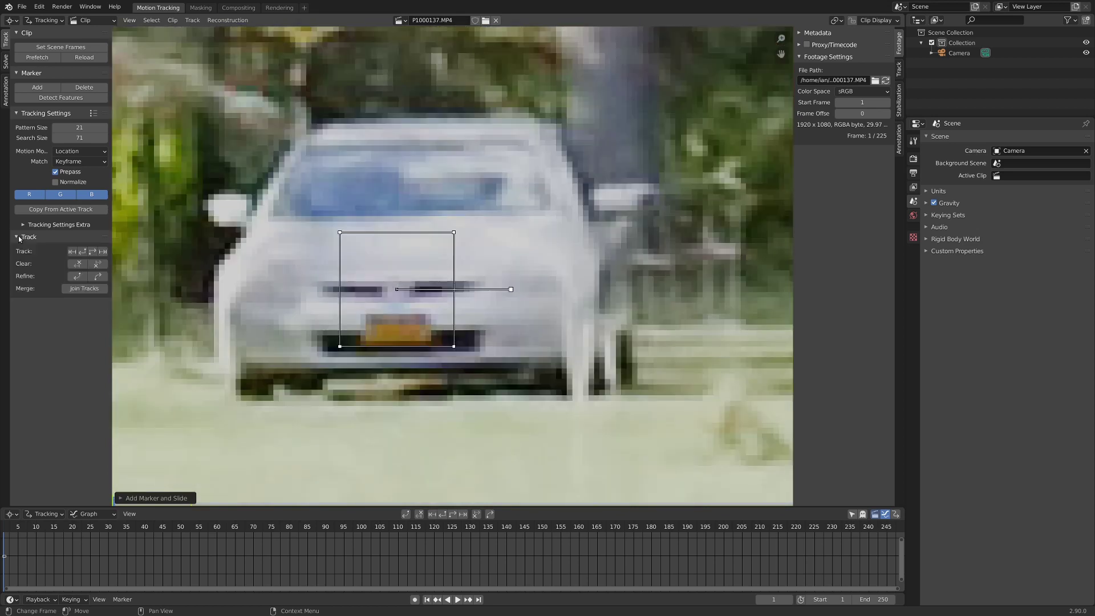
left_click(94, 252)
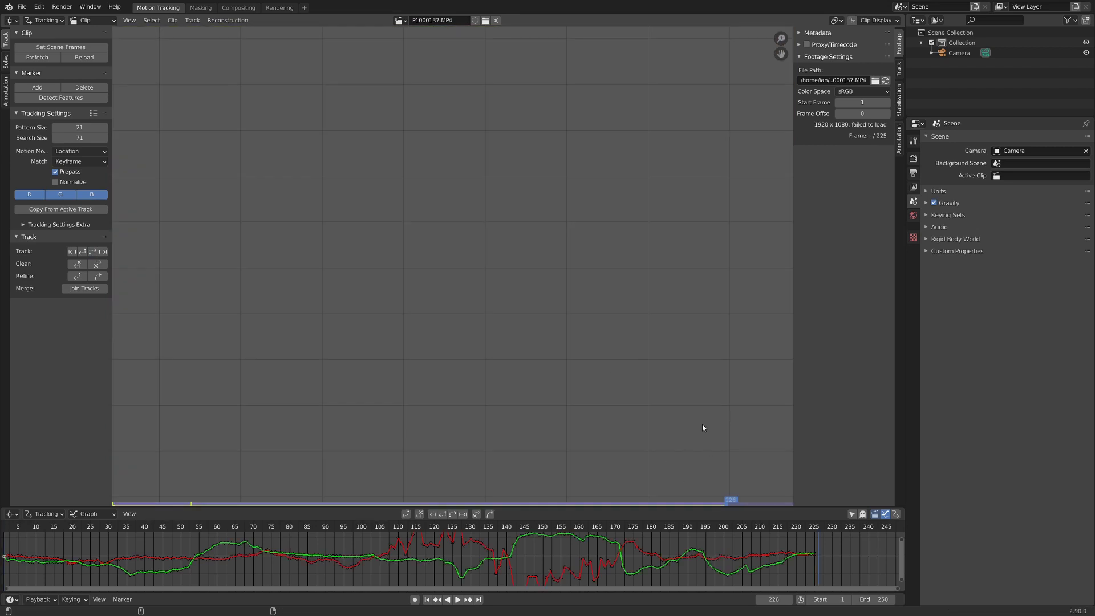
Go back to frame 225, set it as the scene's end frame and play the clip to check the car track
key("Left")
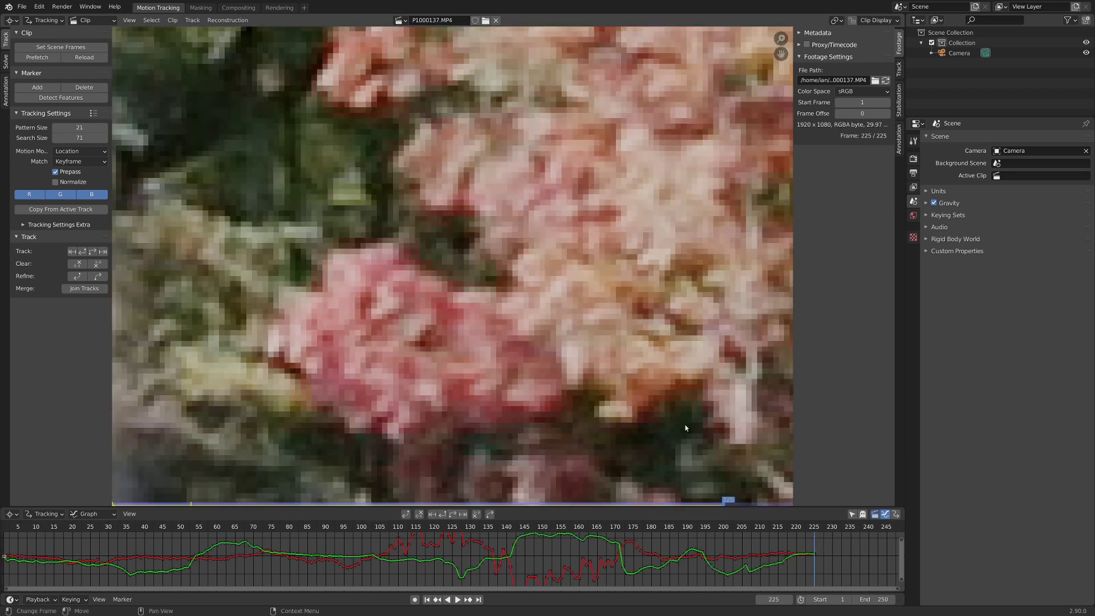
left_click(48, 599)
left_click(86, 578)
key("space")
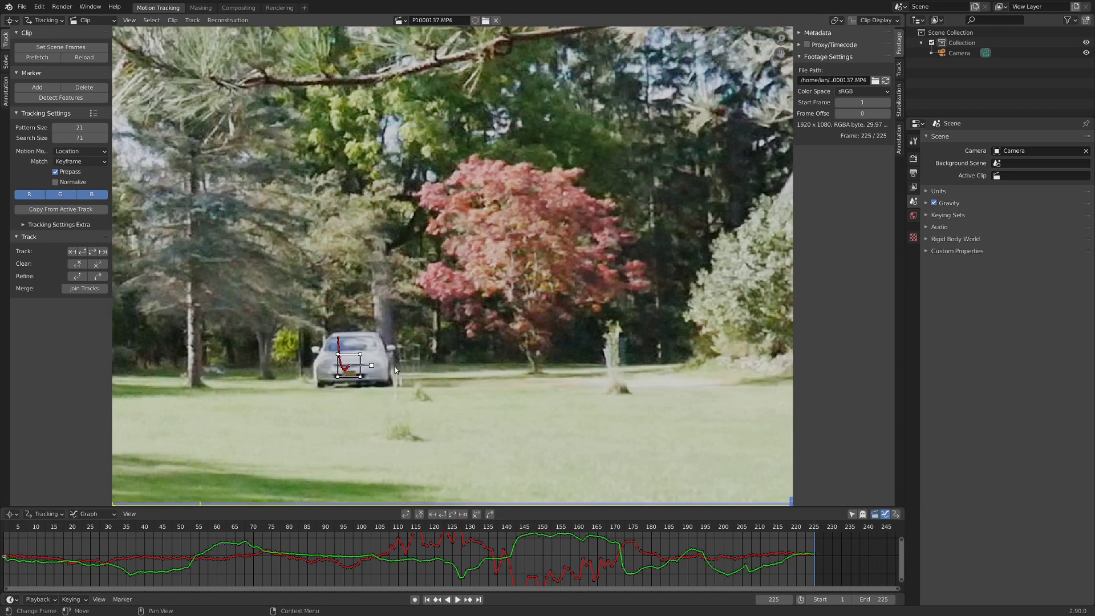
scroll(485, 362, "down", 5)
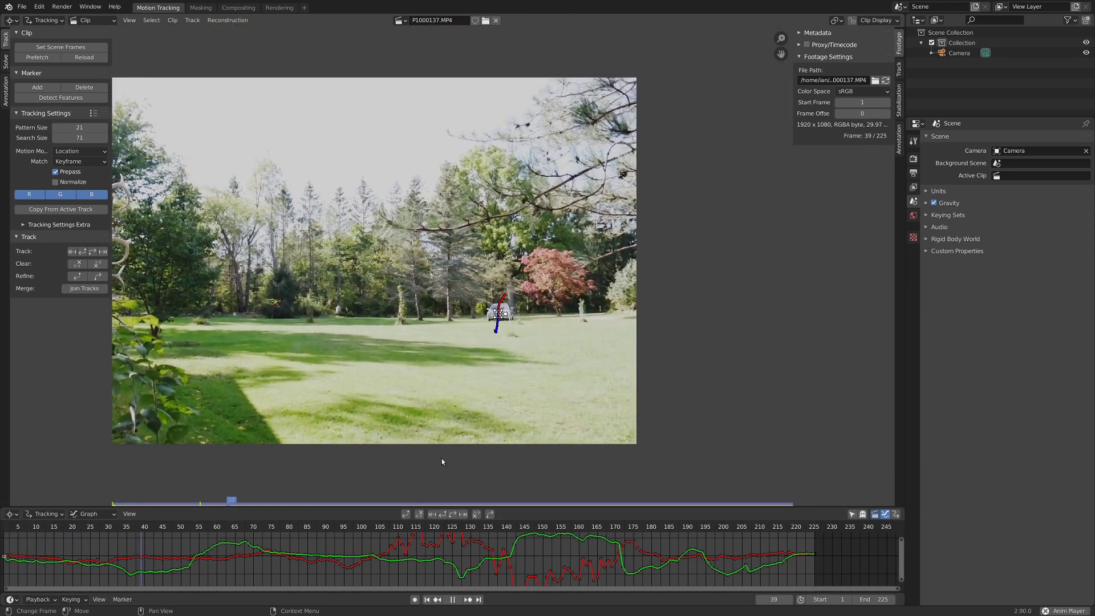
middle_click_drag(286, 531, 308, 536)
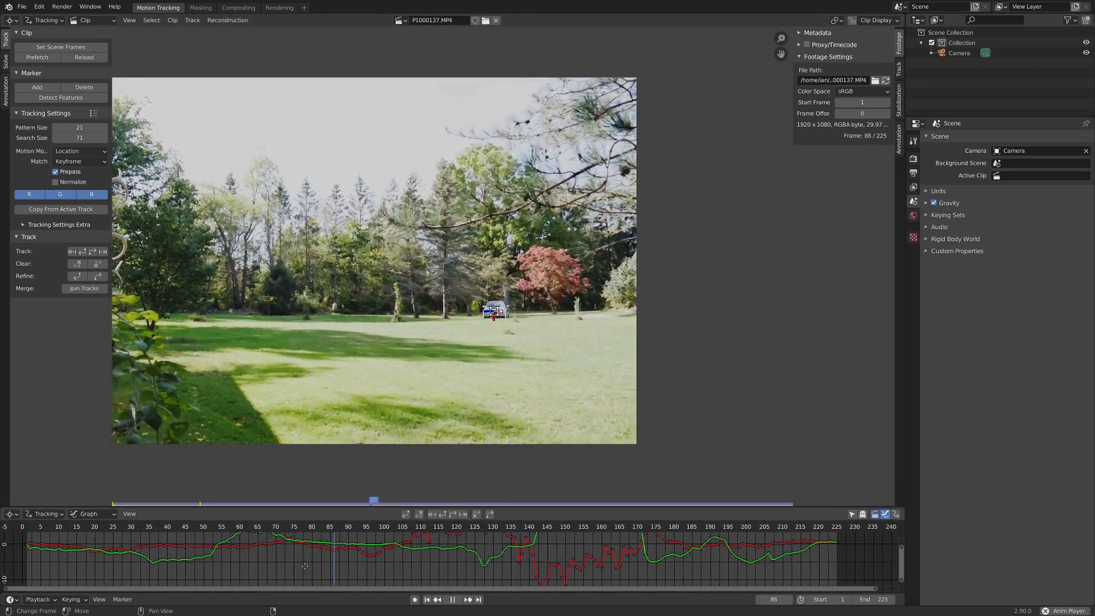
scroll(365, 547, "down", 4)
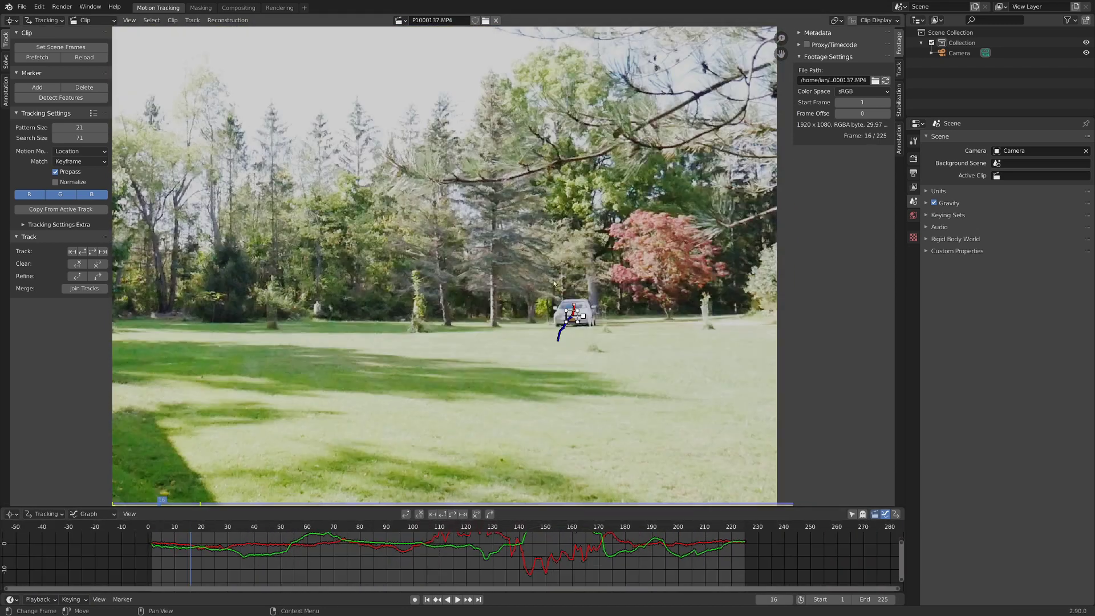
Add a marker on the small white object beside the distant tree trunks at frame 16 and track it backward and forward from there
scroll(399, 273, "up", 2)
scroll(286, 321, "up", 6)
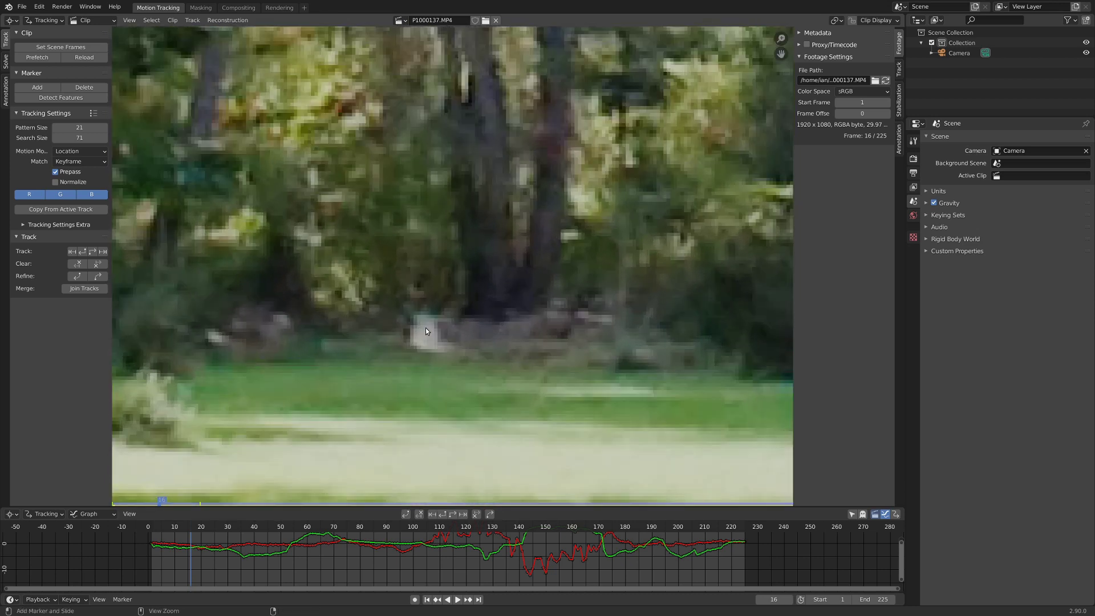
left_click(426, 327, "ctrl")
scroll(436, 347, "up", 3)
middle_click_drag(439, 357, 485, 298)
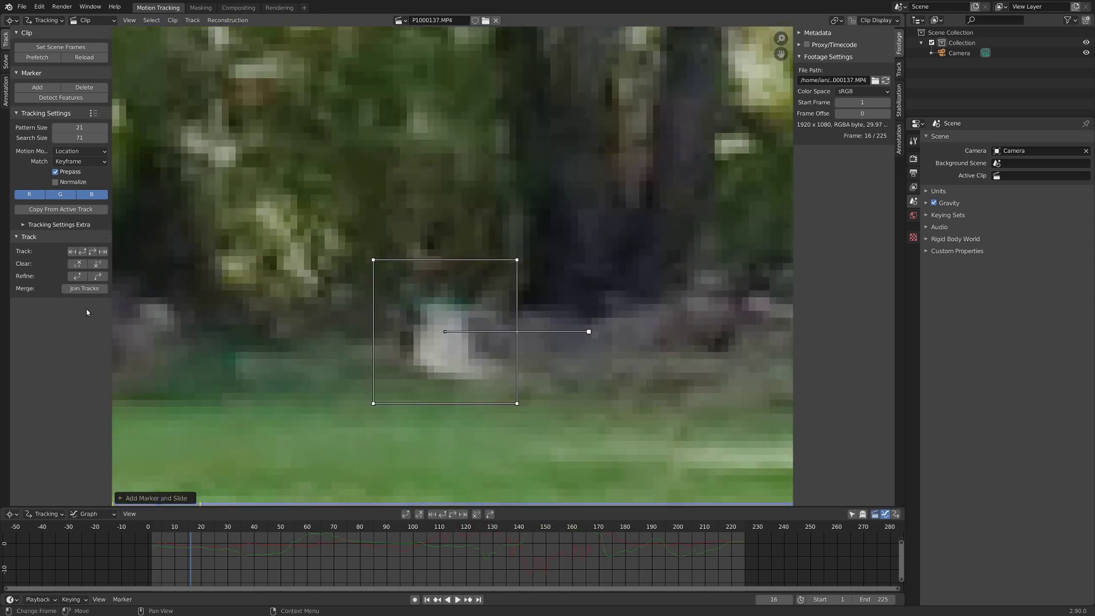
left_click(82, 251)
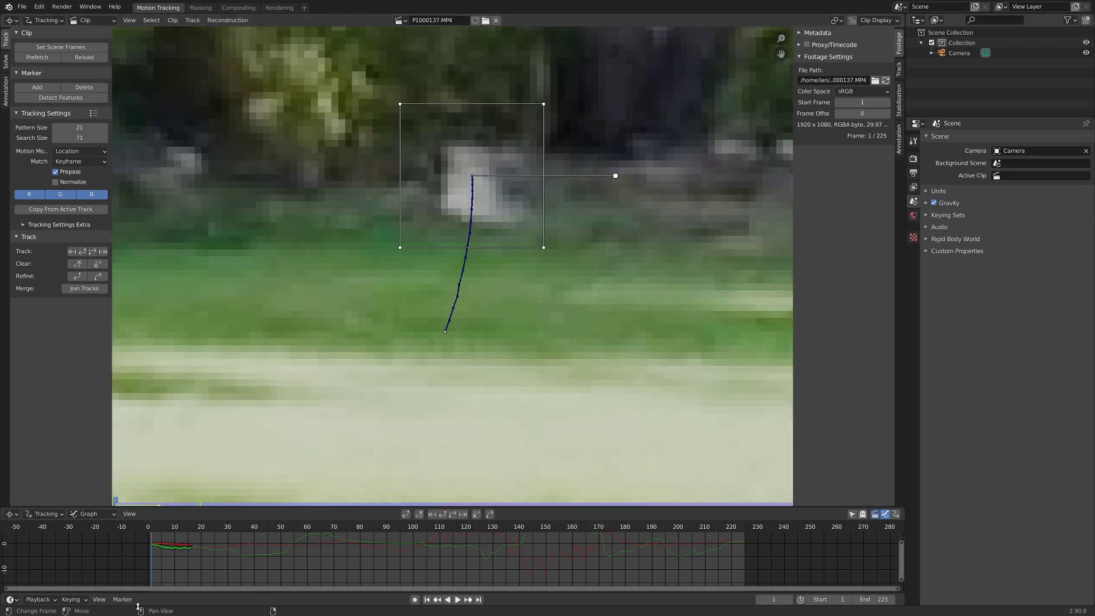
left_click(160, 504)
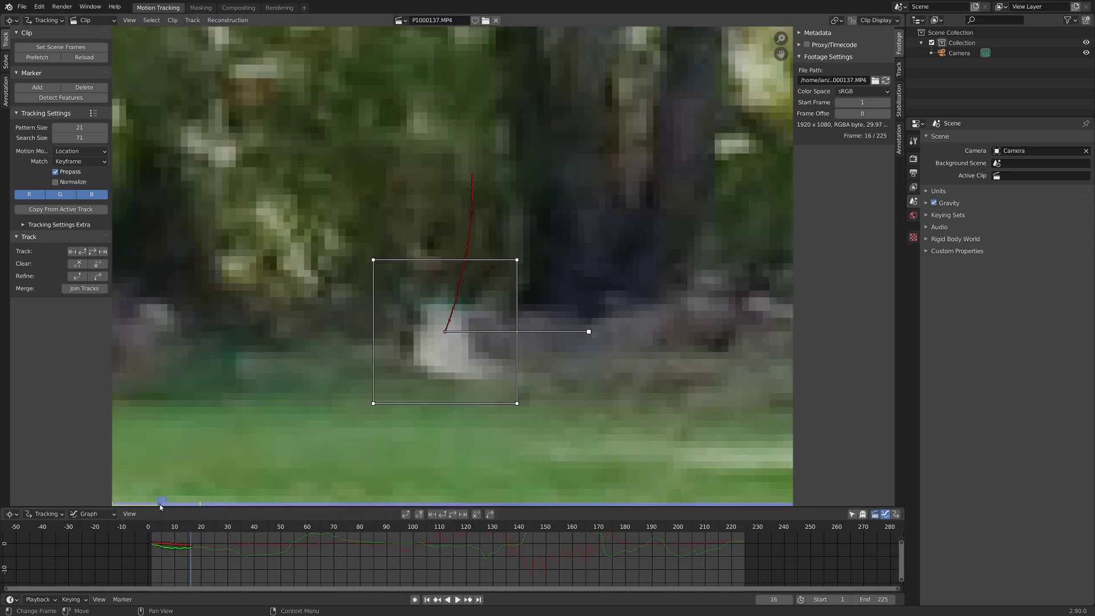
left_click(92, 250)
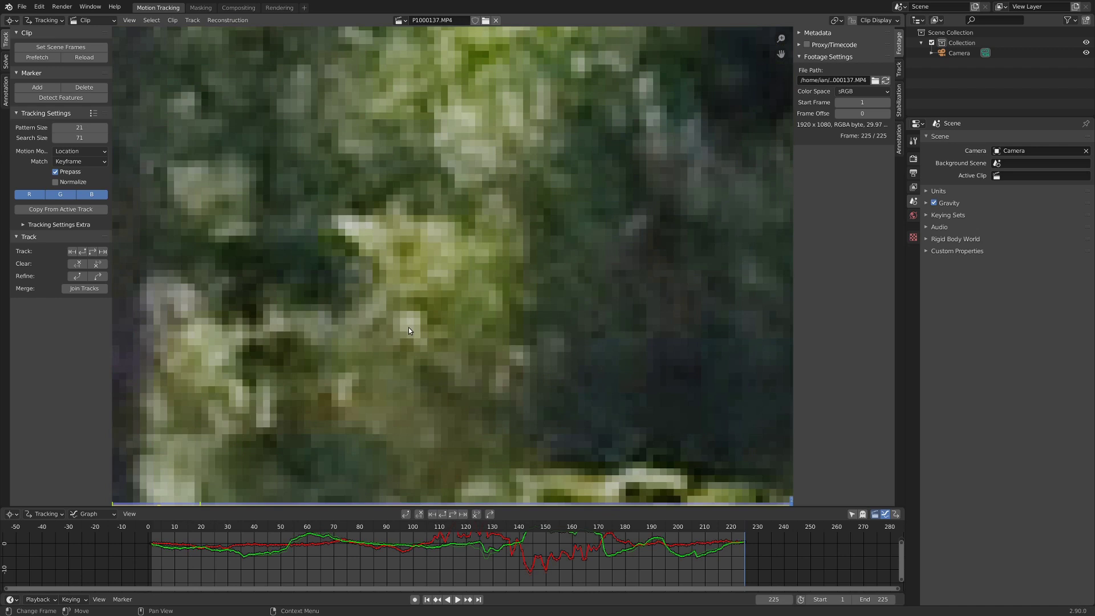
Play back the clip with the view locked to the white object's marker to check how steadily it follows
scroll(447, 453, "down", 7)
middle_click_drag(461, 420, 381, 330)
scroll(430, 338, "down", 4)
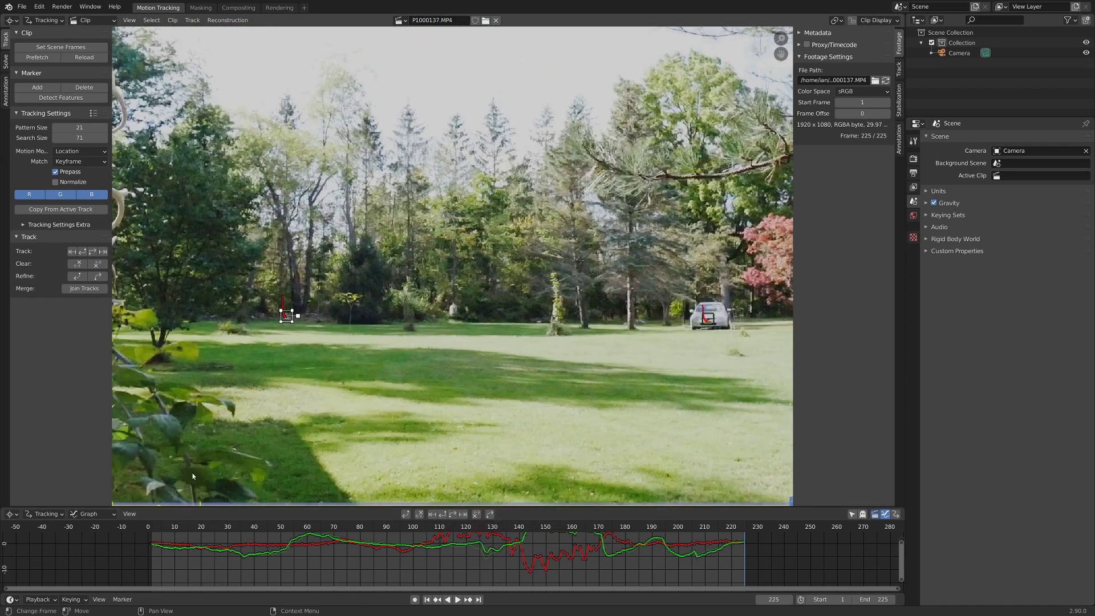
scroll(192, 476, "down", 1)
scroll(481, 436, "down", 1)
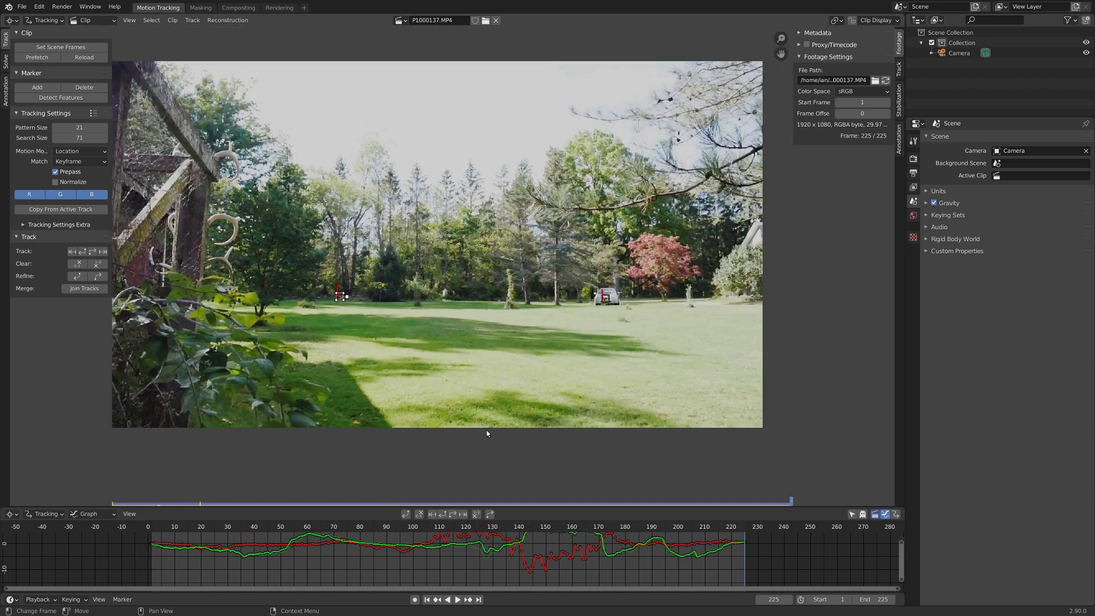
key("space")
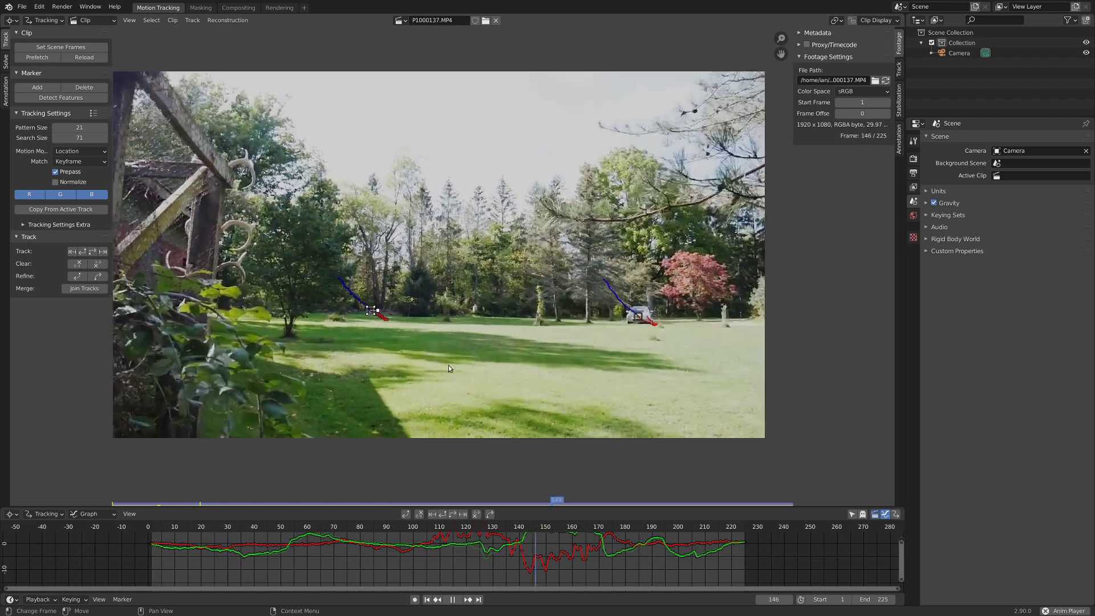
scroll(630, 298, "up", 3)
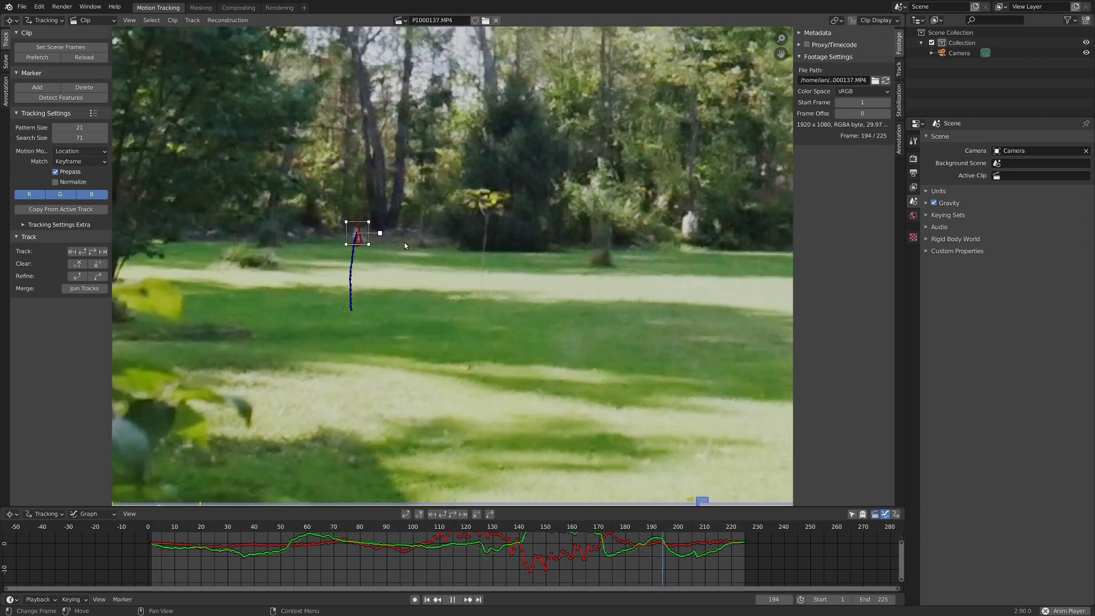
key("l")
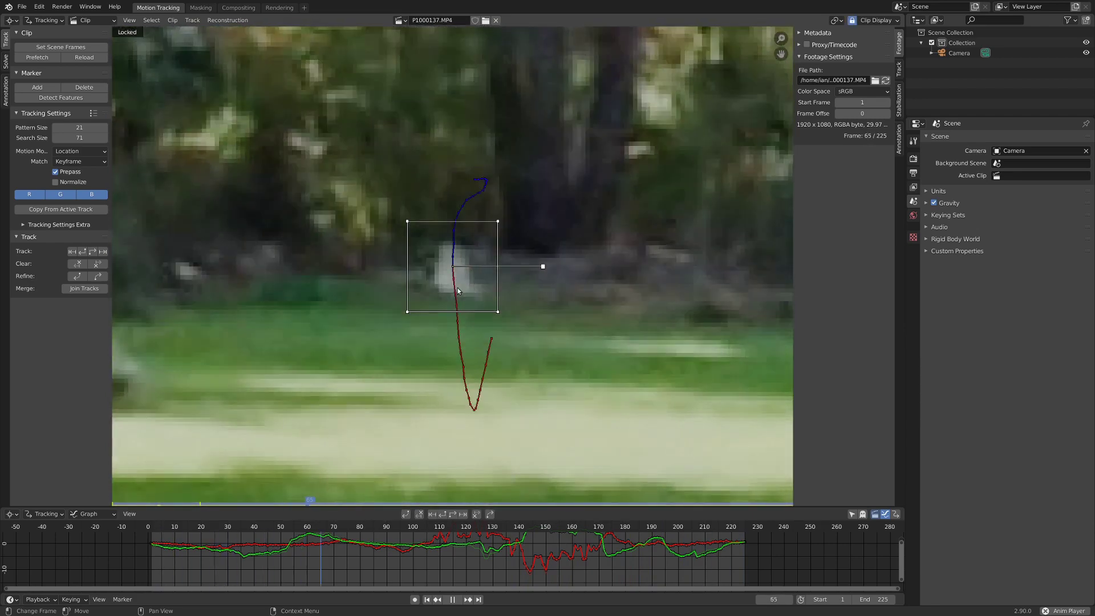
scroll(456, 291, "up", 5)
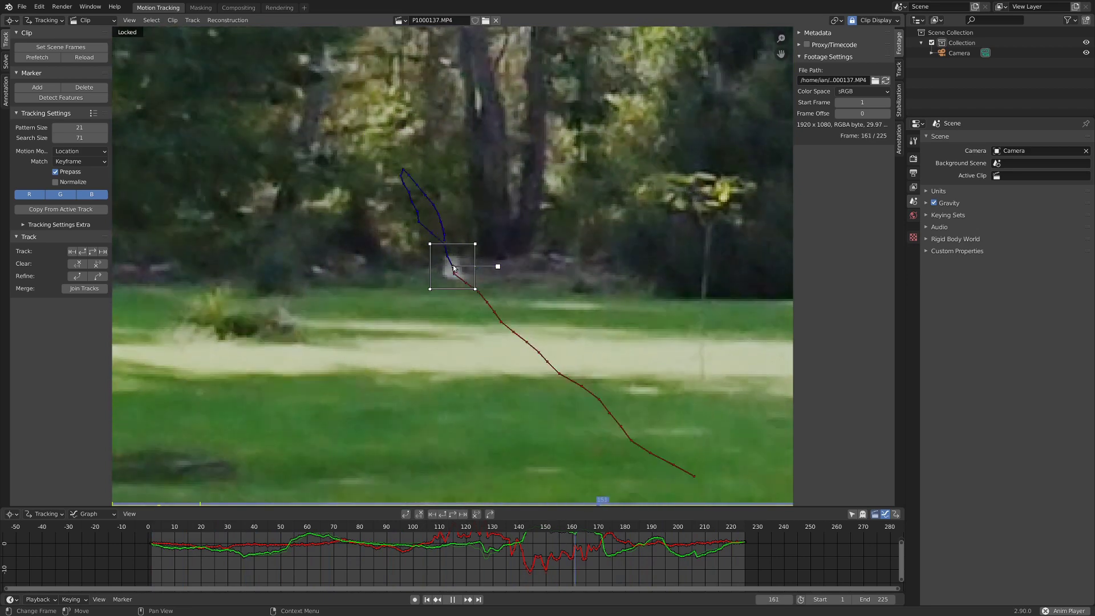
scroll(443, 272, "down", 10)
key("Escape")
middle_click_drag(572, 294, 546, 286)
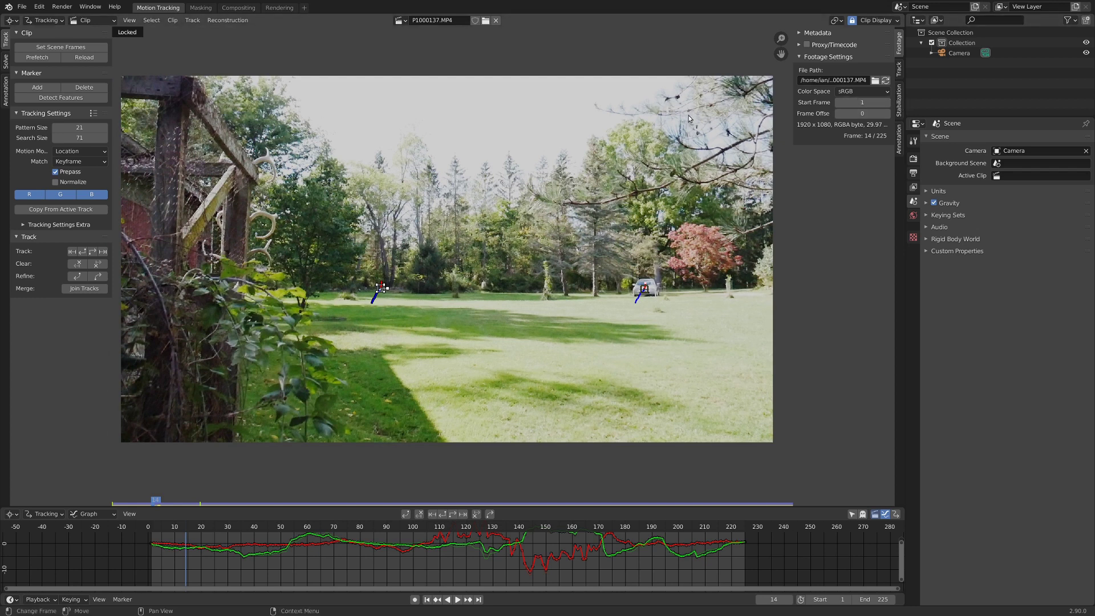
Enable 2D Stabilization for the clip and add the car track as the location track
key("n")
key("n")
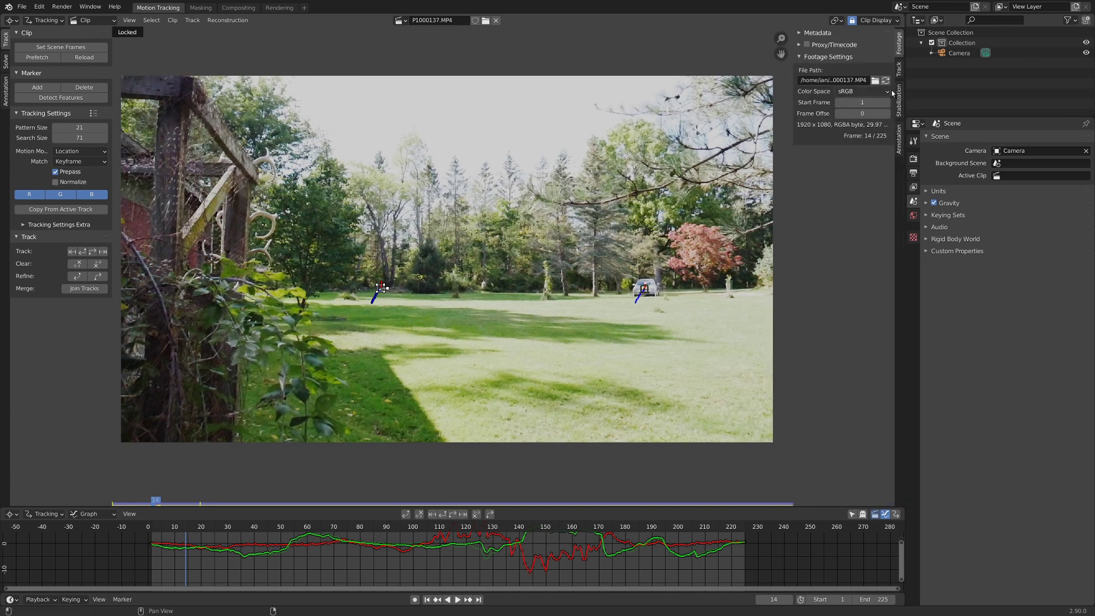
left_click(900, 97)
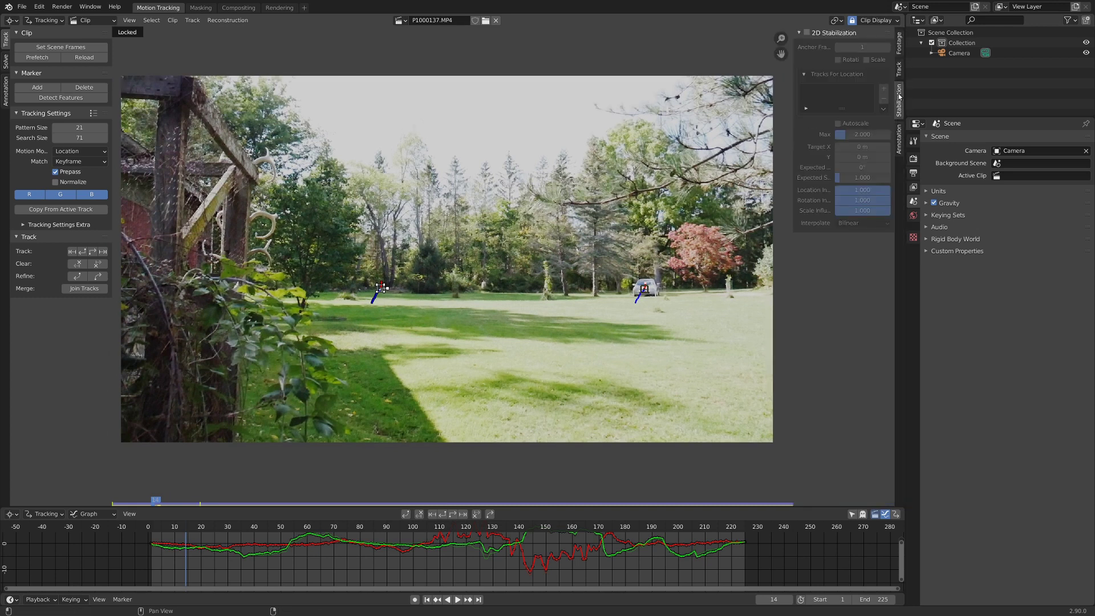
left_click(807, 33)
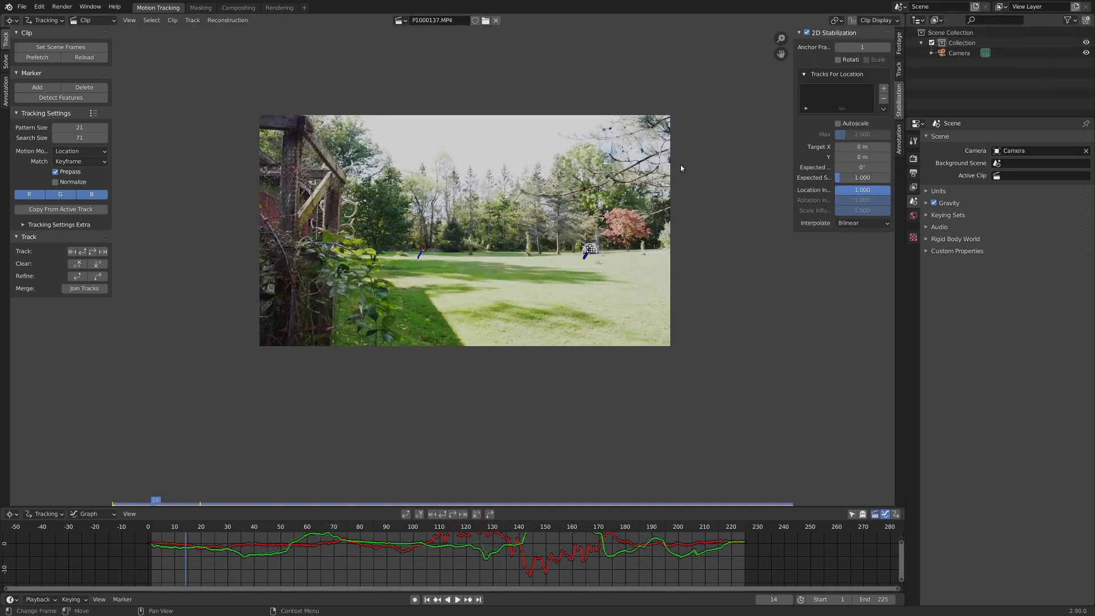
scroll(600, 241, "up", 3)
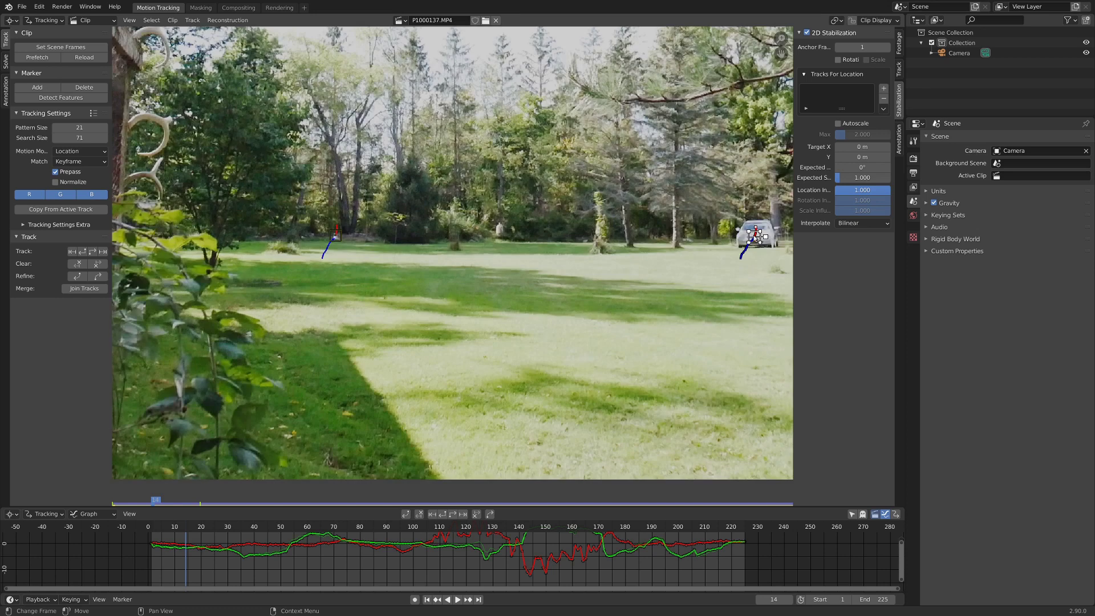
scroll(716, 250, "down", 2)
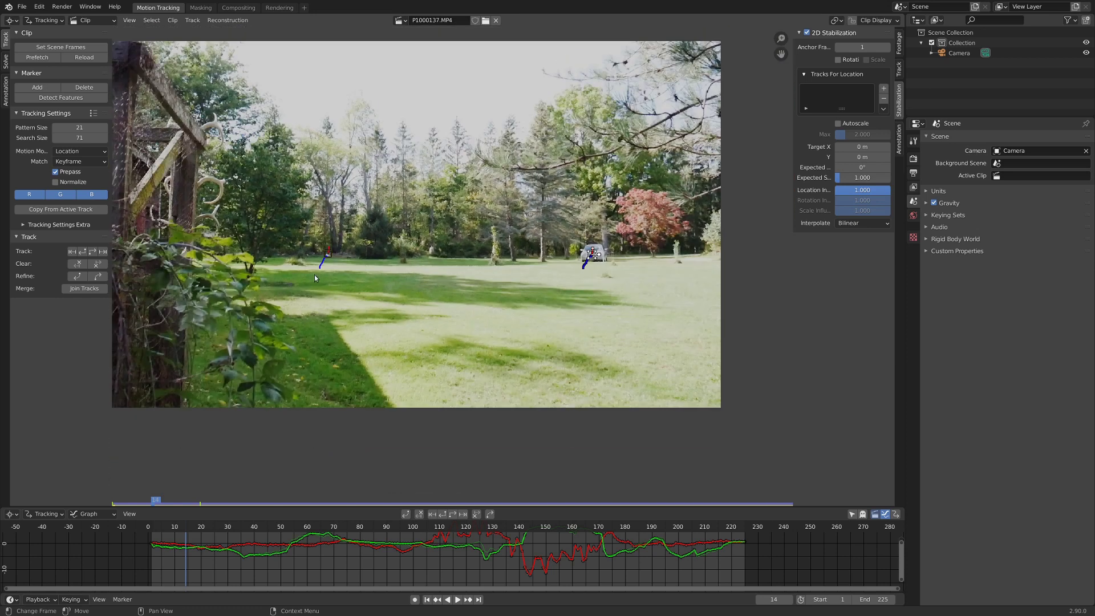
left_click(886, 89)
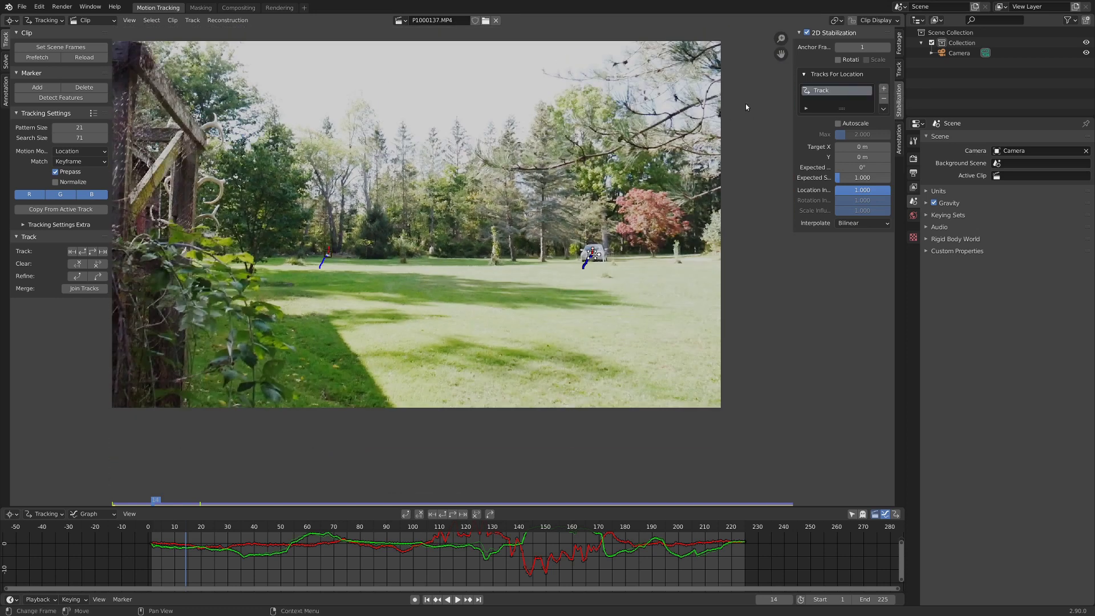
Enable rotation stabilization and add the white object's track as the rotation/scale track
left_click(838, 60)
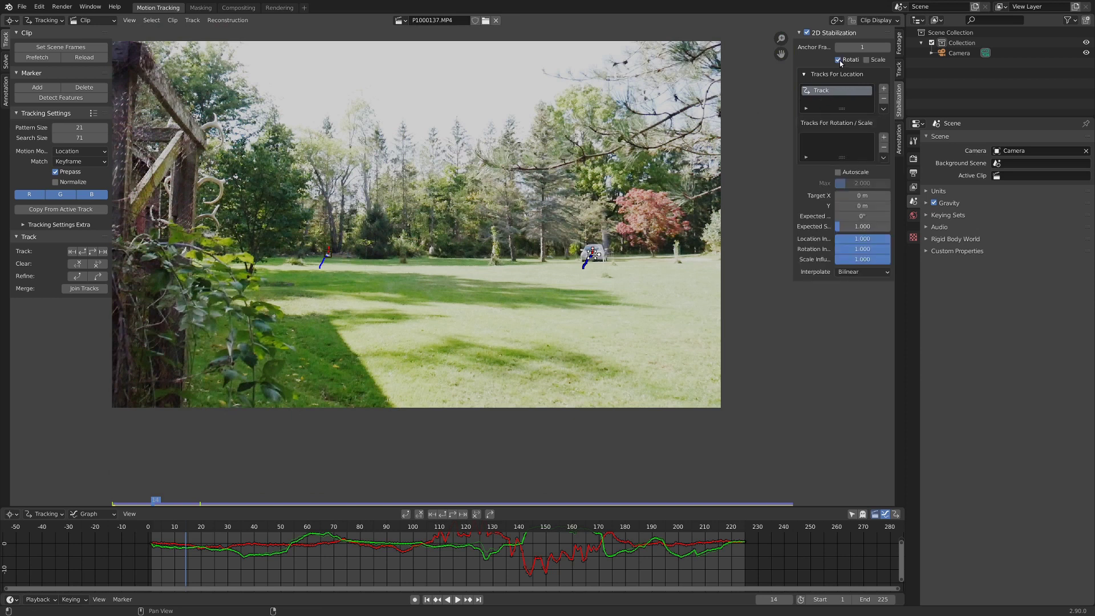
left_click(329, 252)
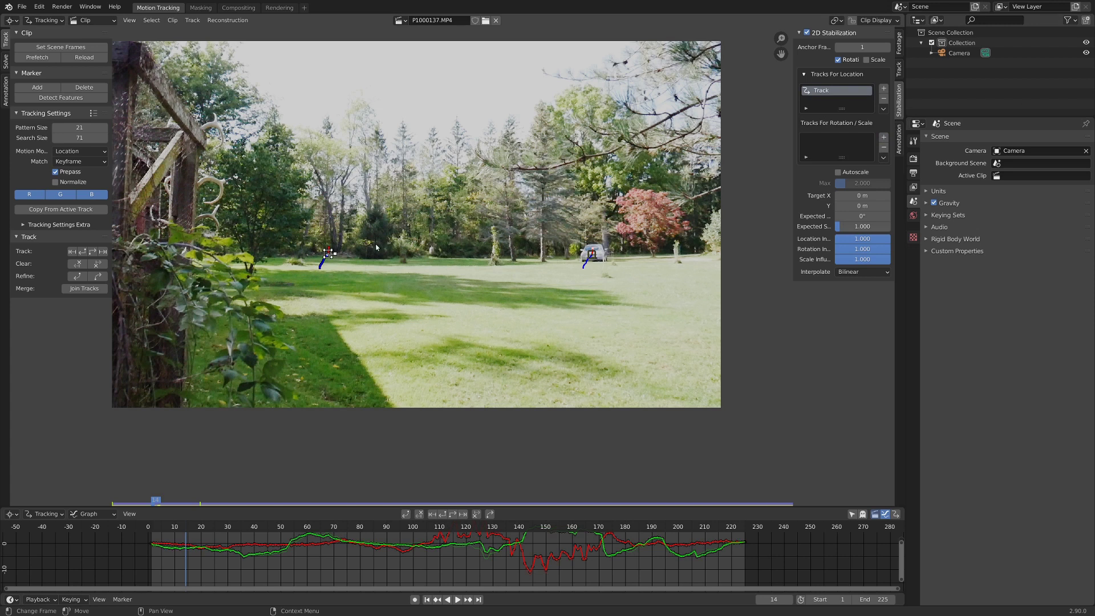
left_click(883, 137)
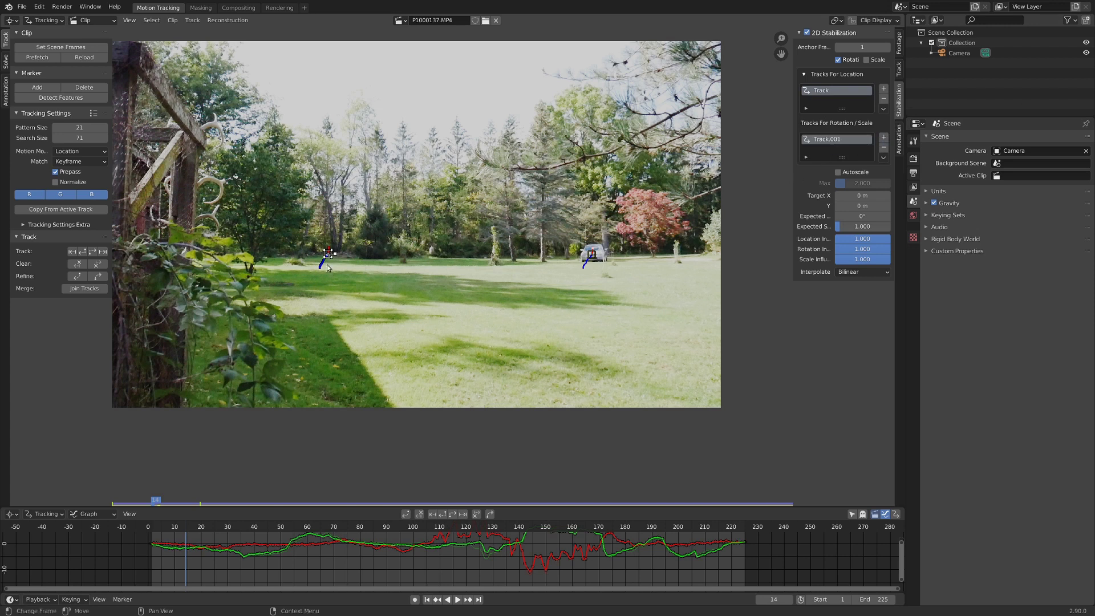
Play back the stabilized clip to check how steady the footage is
key("space")
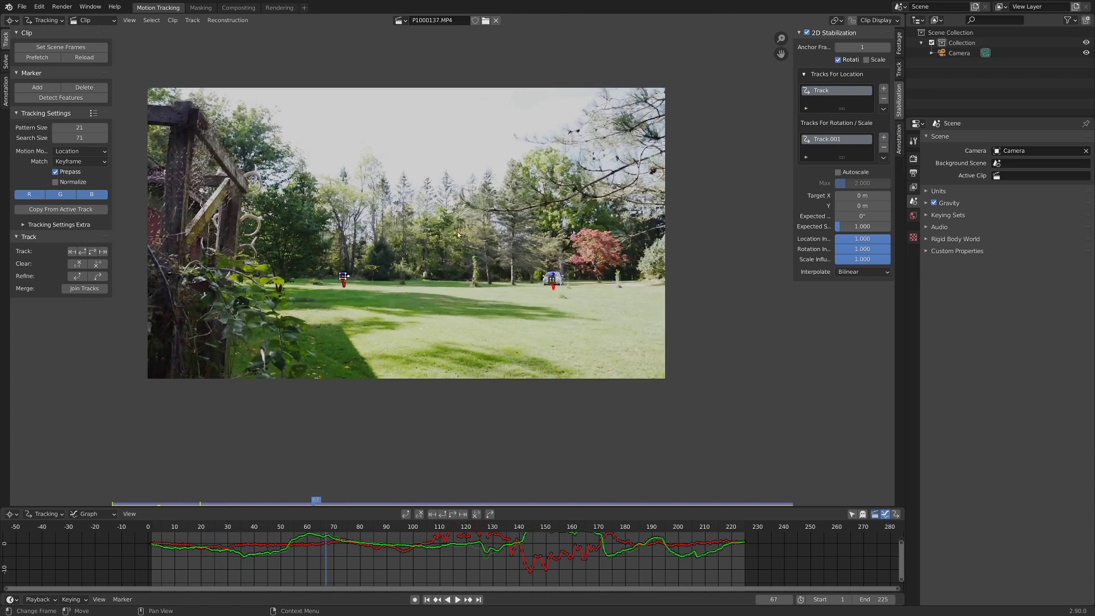
key("space")
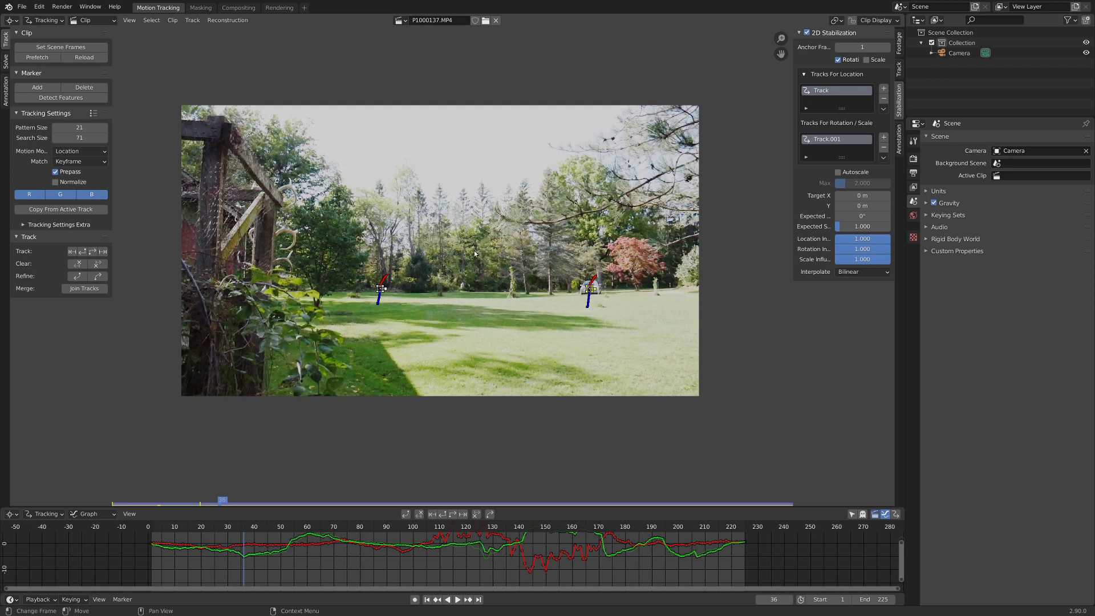
left_click(471, 279)
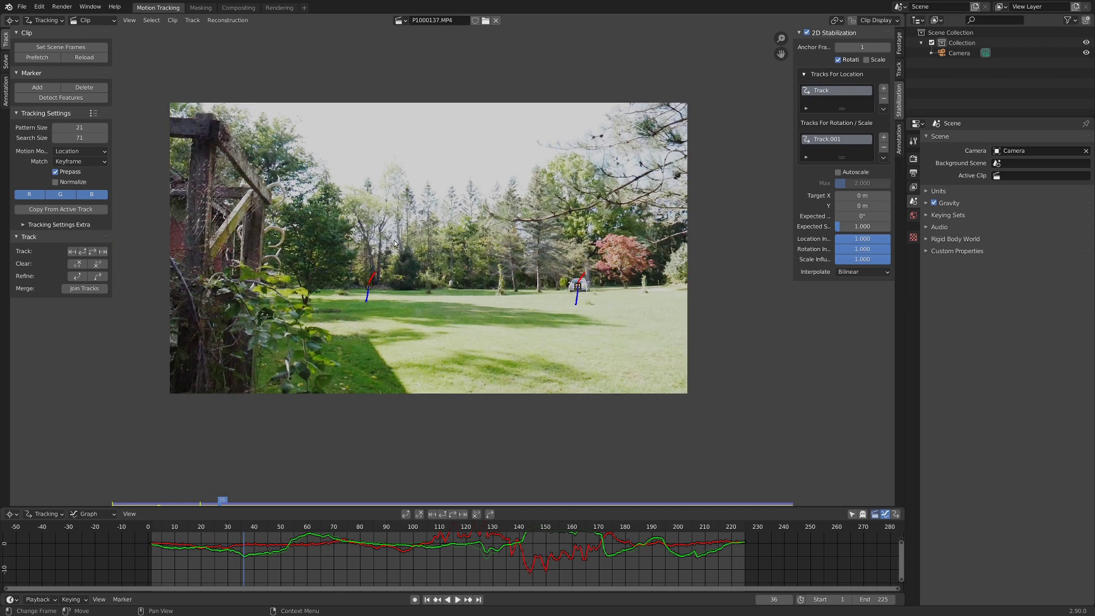
Switch the clip editor to Mask mode and start a mask at the tree line beside the white object
left_click(46, 20)
left_click(44, 43)
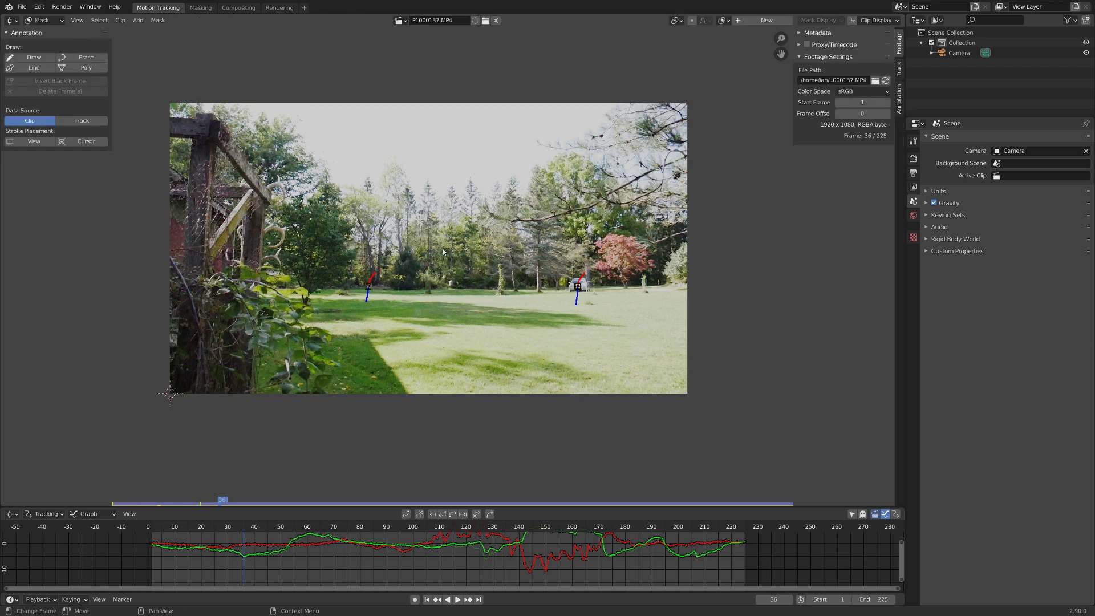
middle_click_drag(478, 252, 466, 213)
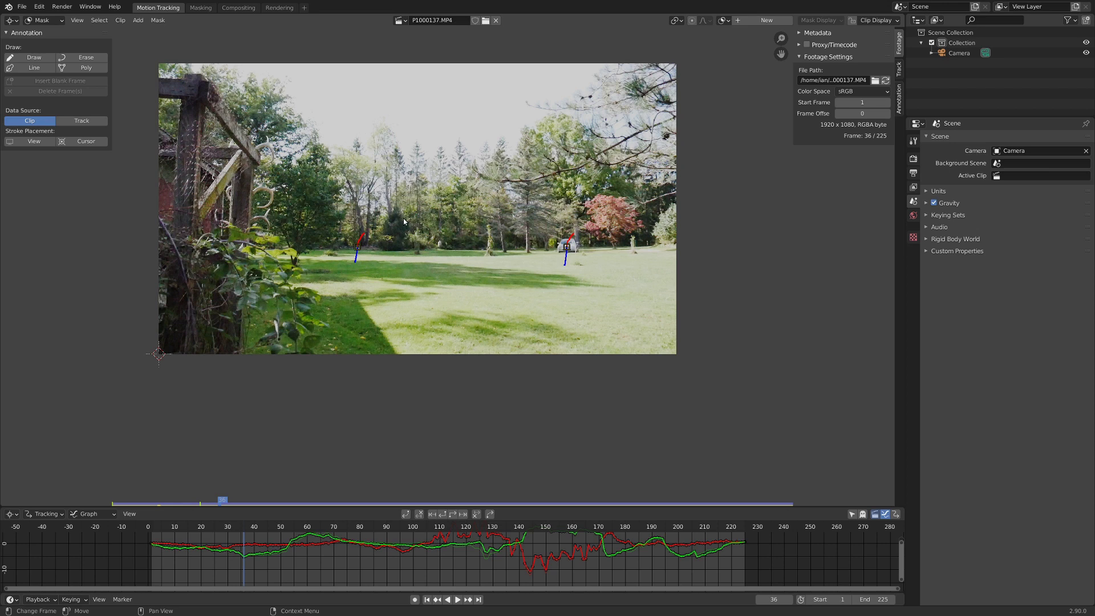
middle_click_drag(365, 254, 427, 262)
scroll(427, 262, "up", 2)
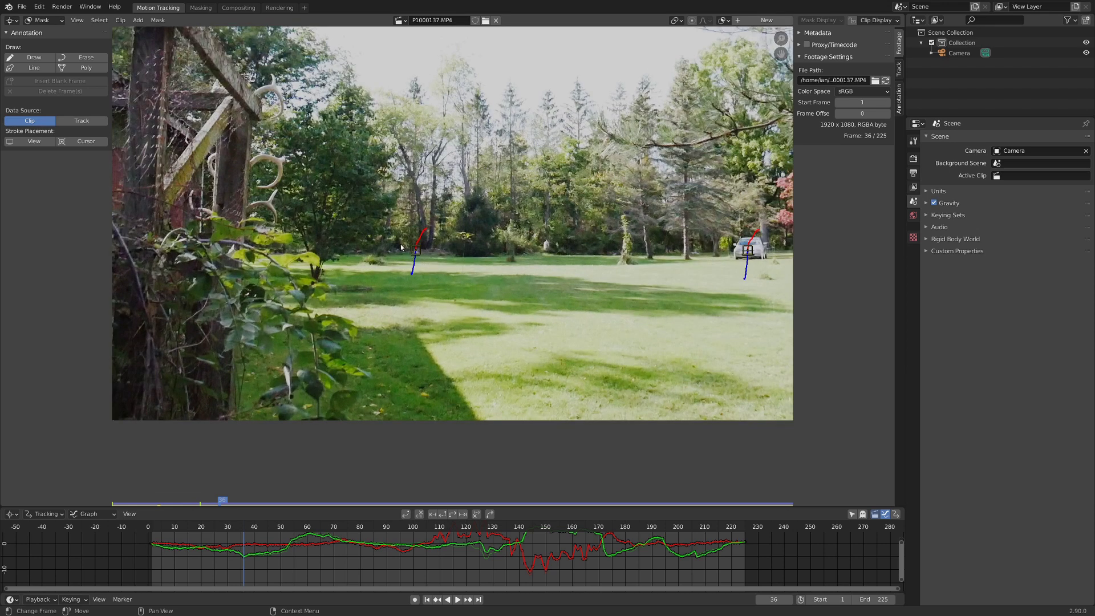
key("ctrl")
left_click(398, 243, "ctrl")
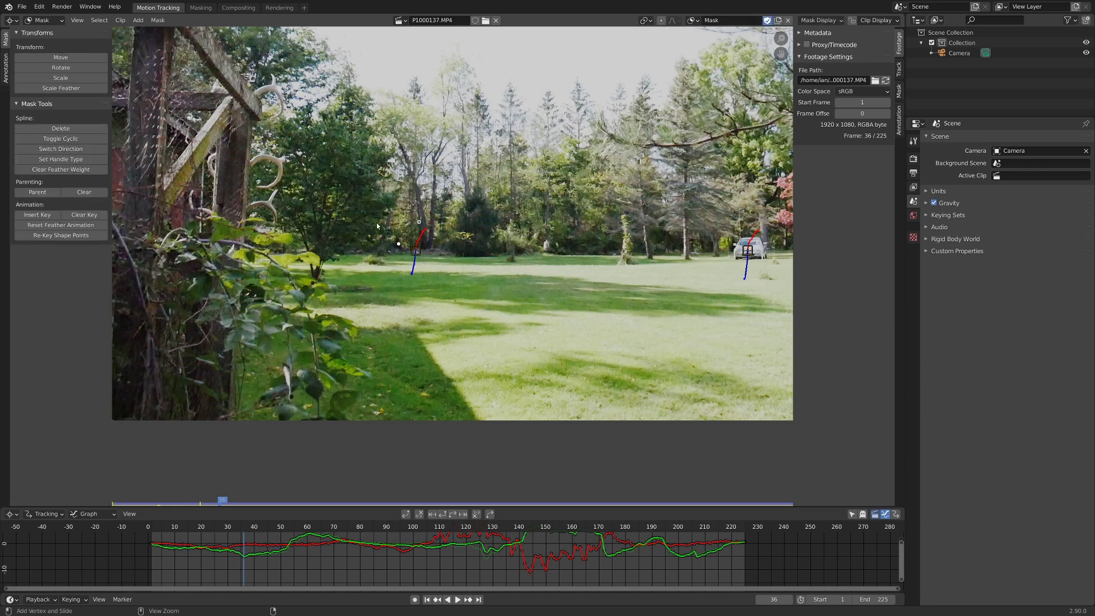
left_click_drag(376, 221, 375, 221, "ctrl")
Extend the mask outline with points outside the frame, beyond its upper-left and lower-left corners
scroll(375, 222, "down", 4)
middle_click_drag(375, 221, 477, 259)
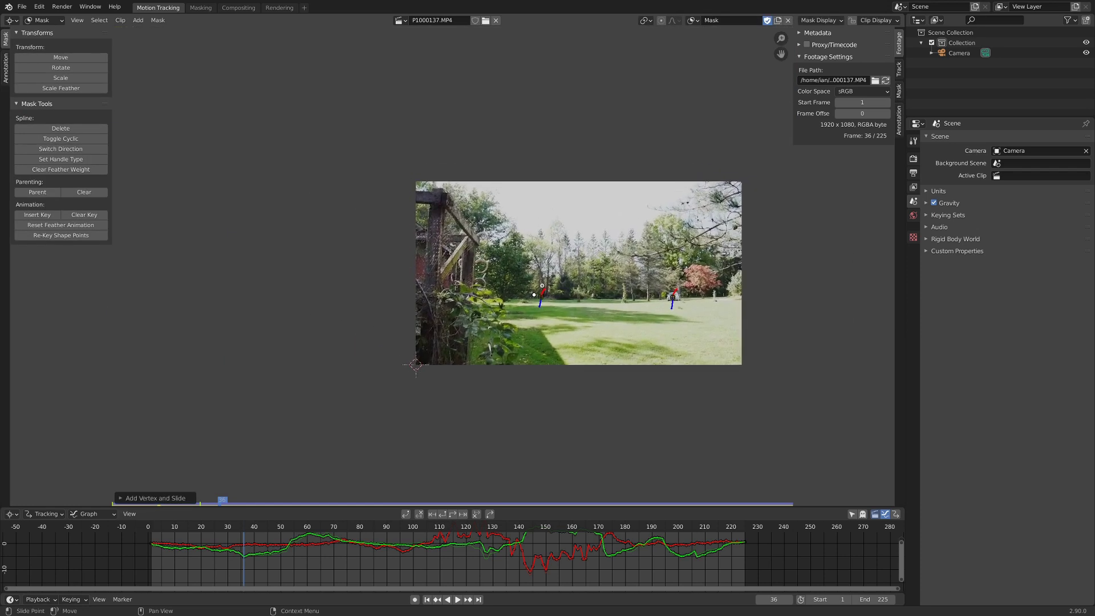
scroll(478, 259, "up", 2)
left_click_drag(370, 177, 341, 184, "ctrl")
middle_click_drag(342, 380, 288, 300)
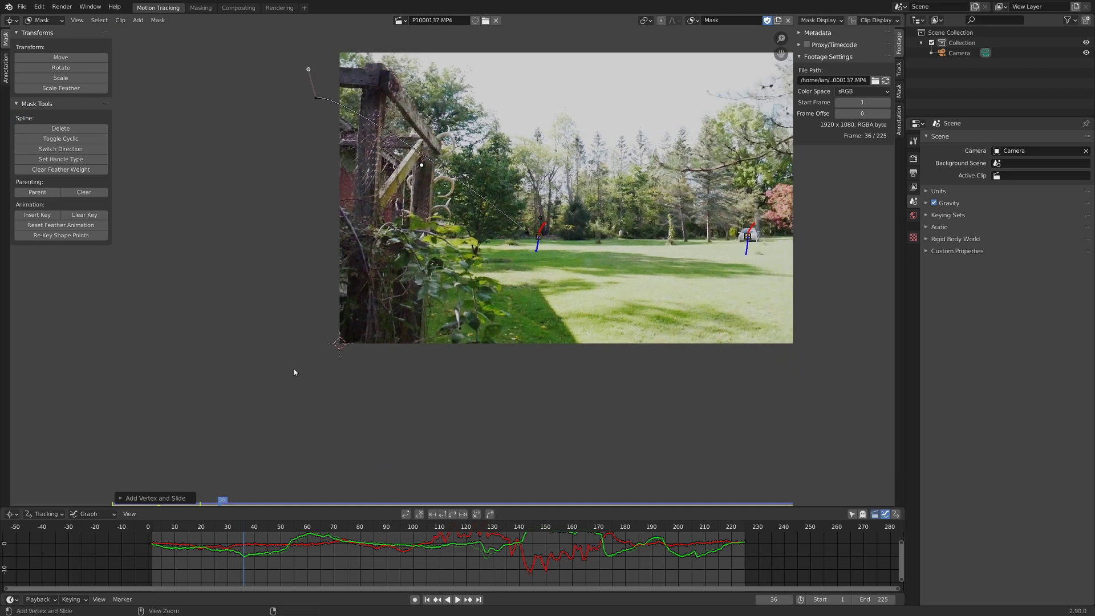
left_click_drag(294, 374, 309, 422, "ctrl")
middle_click_drag(483, 388, 217, 357)
scroll(217, 356, "down", 1)
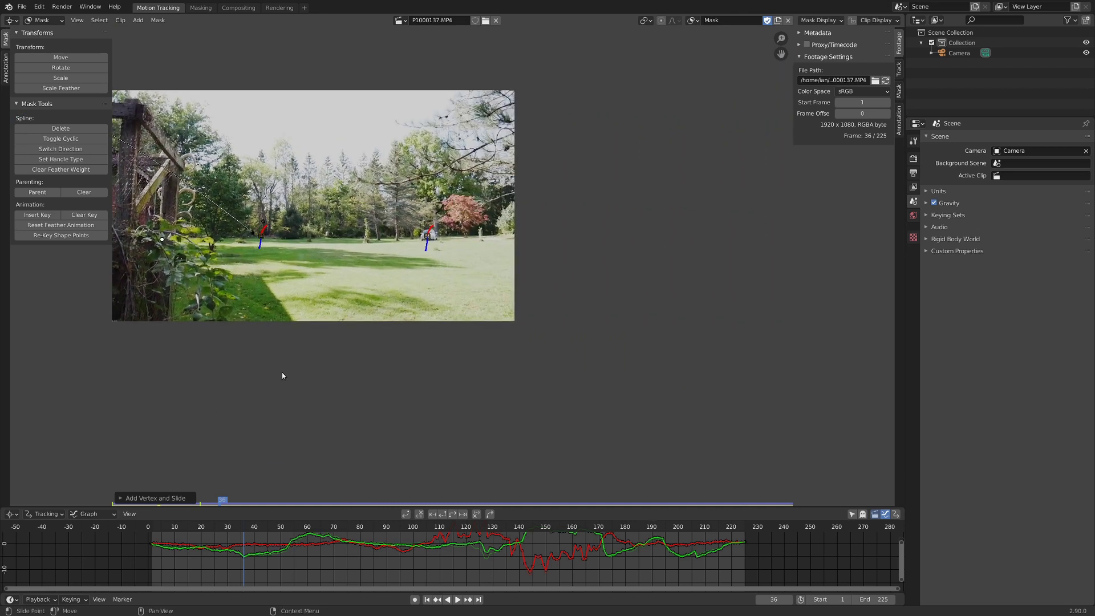
Add mask points beyond the frame's lower-right corner, right edge and near the car, closing the outline along the tree line
left_click(540, 354, "ctrl")
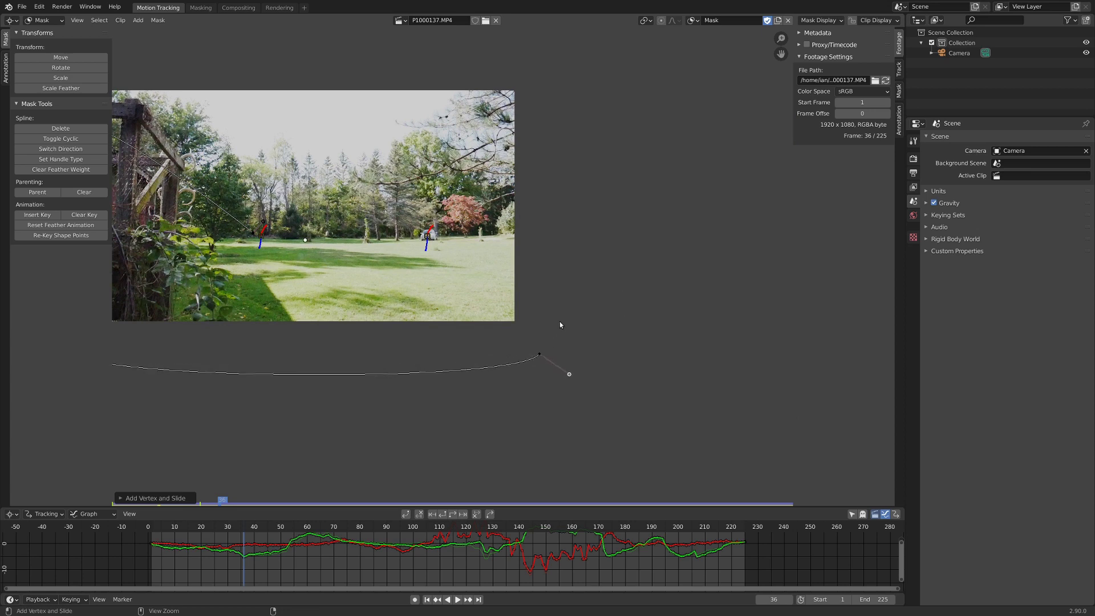
left_click(528, 196, "ctrl")
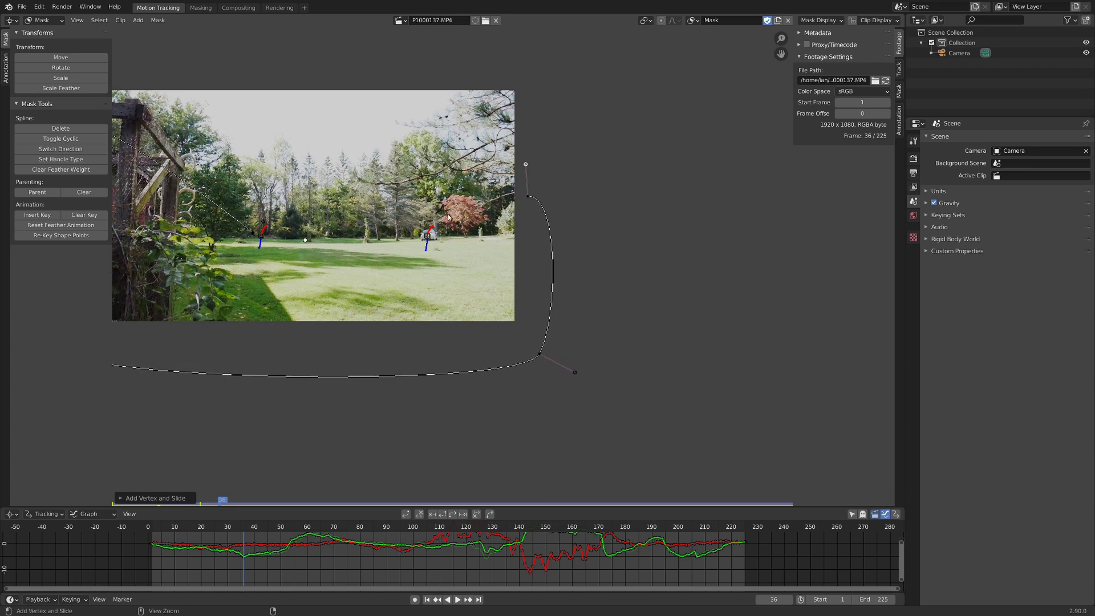
left_click(406, 231, "ctrl")
scroll(336, 248, "up", 3)
middle_click_drag(336, 248, 548, 309)
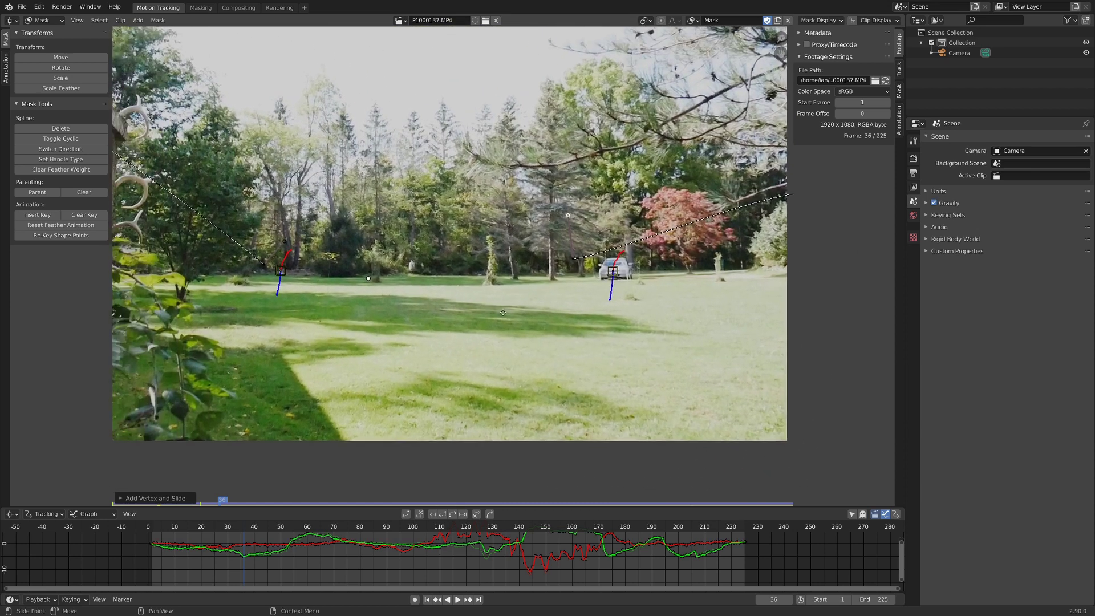
scroll(626, 252, "down", 4)
scroll(467, 269, "up", 2)
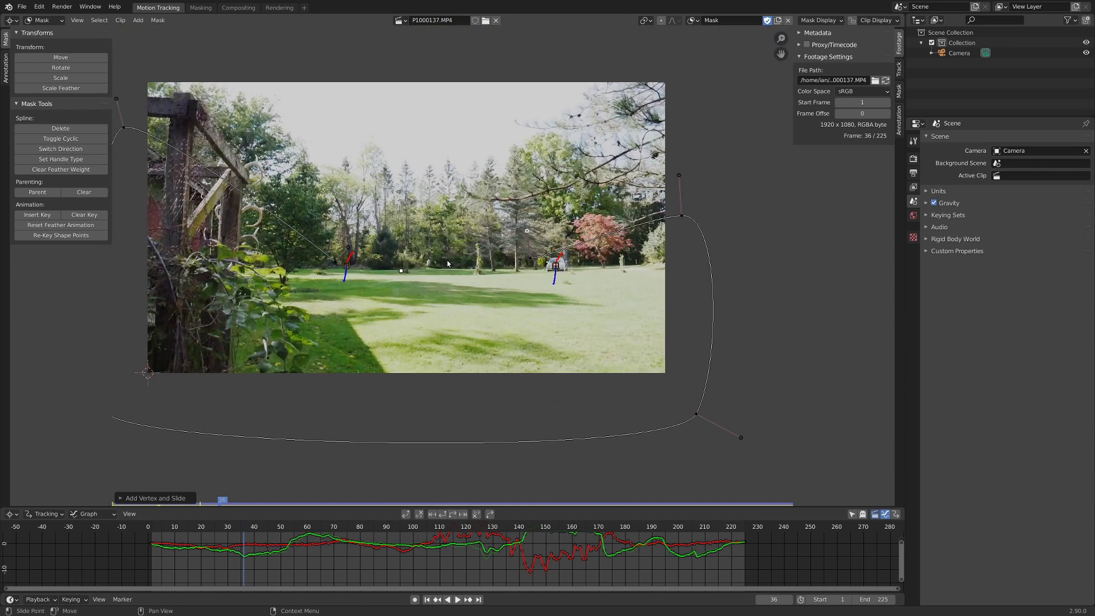
scroll(585, 279, "up", 2)
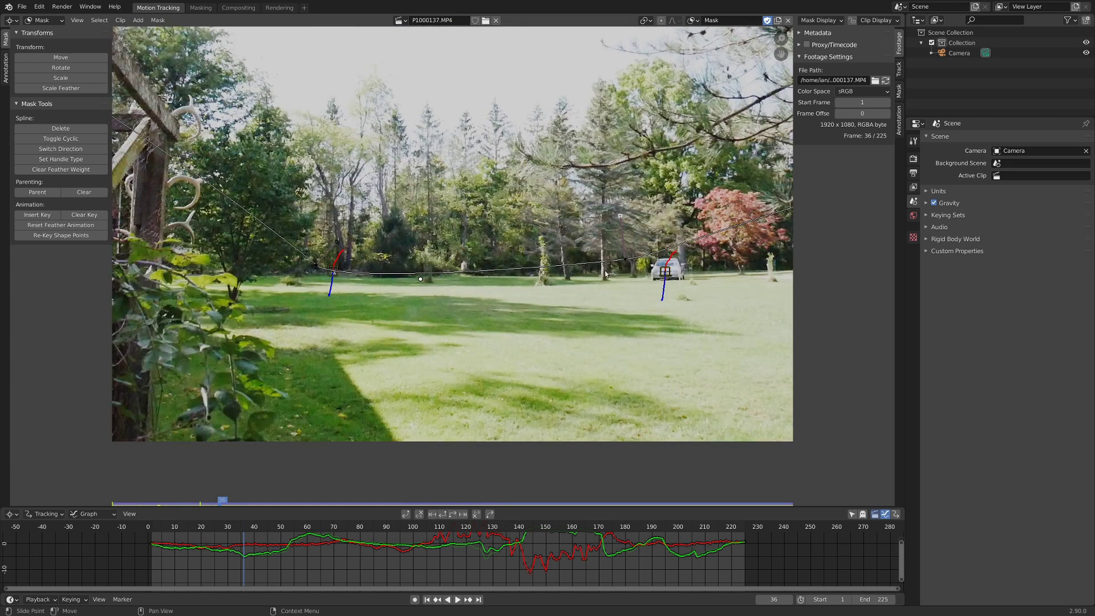
scroll(587, 270, "down", 3)
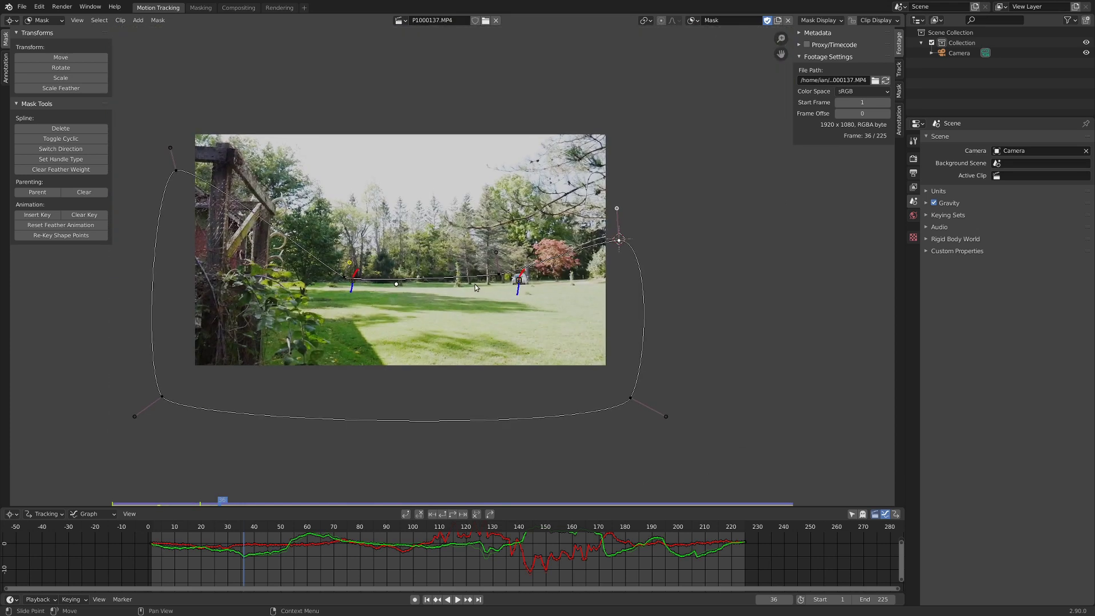
scroll(474, 284, "up", 2)
Add a narrow outward feather around the whole mask outline
left_click_drag(698, 226, 700, 220, "ctrl+shift")
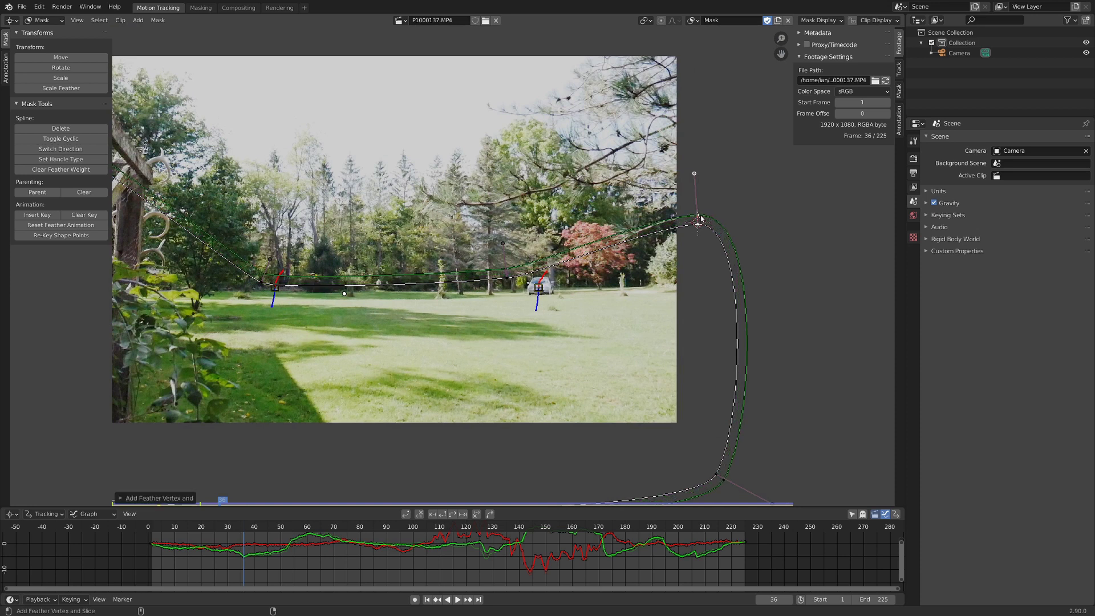
scroll(495, 271, "down", 3)
scroll(470, 283, "up", 2)
scroll(472, 282, "up", 1)
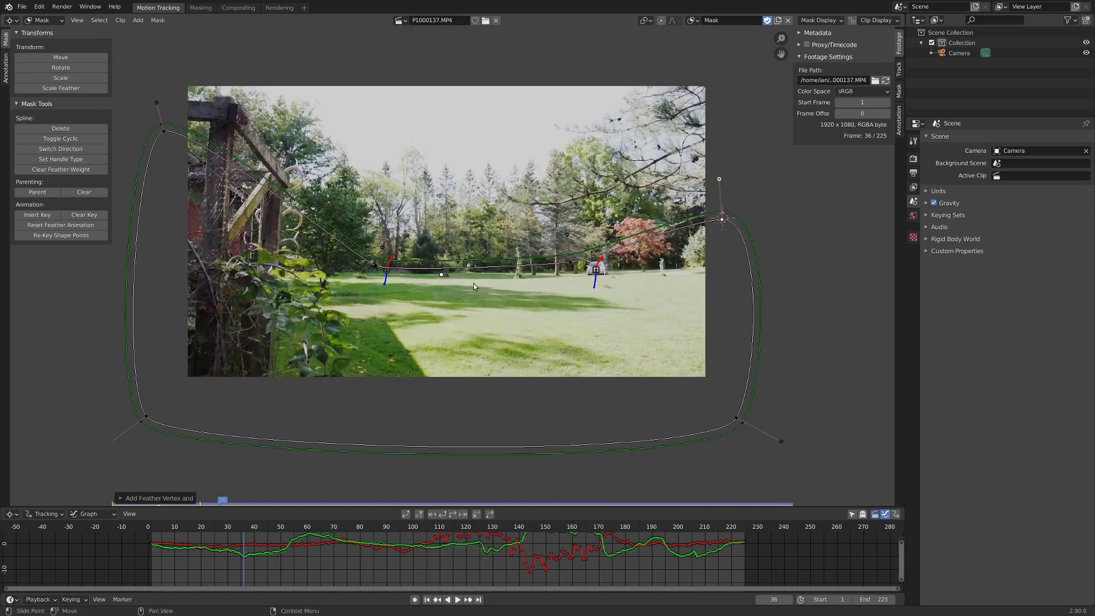
scroll(473, 283, "down", 1)
Parent the mask points on the left half of the outline to the white object's track
key("alt+a")
key("b")
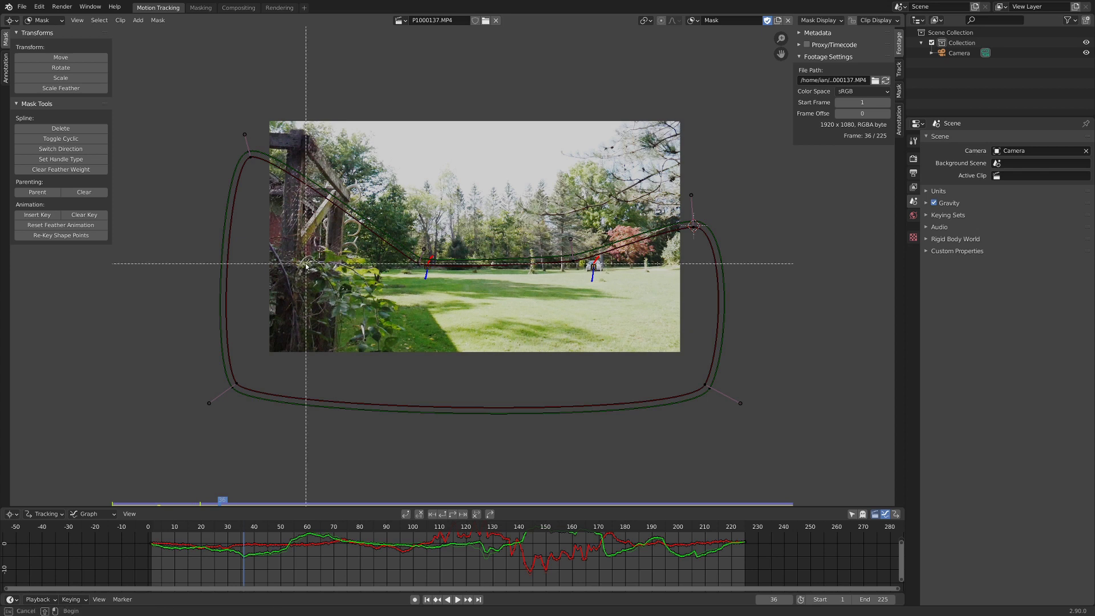
left_click_drag(180, 126, 459, 403)
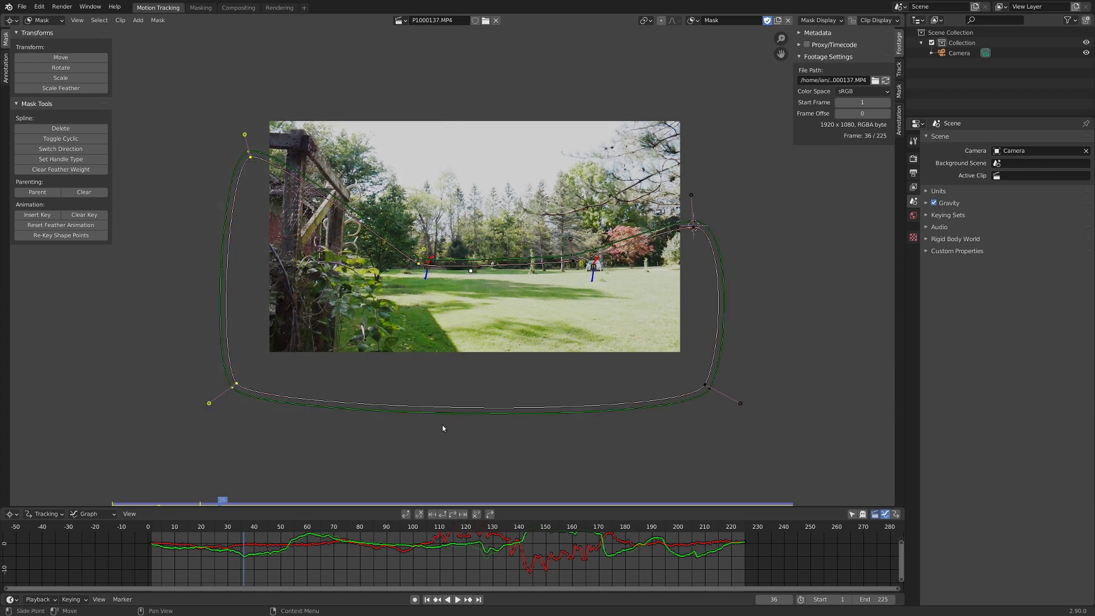
scroll(411, 236, "up", 6)
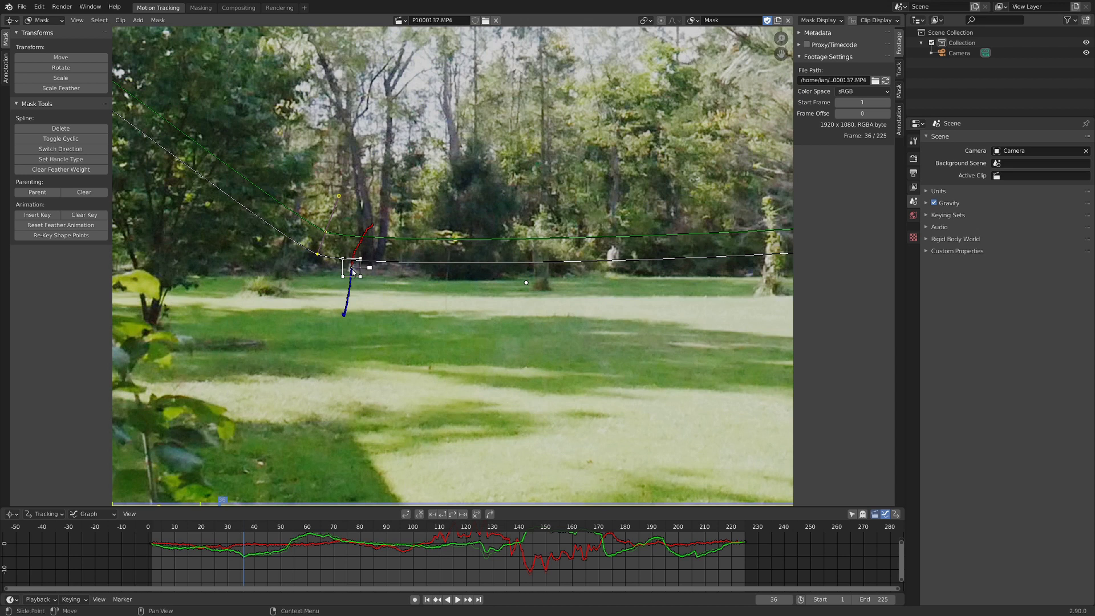
scroll(357, 275, "down", 6)
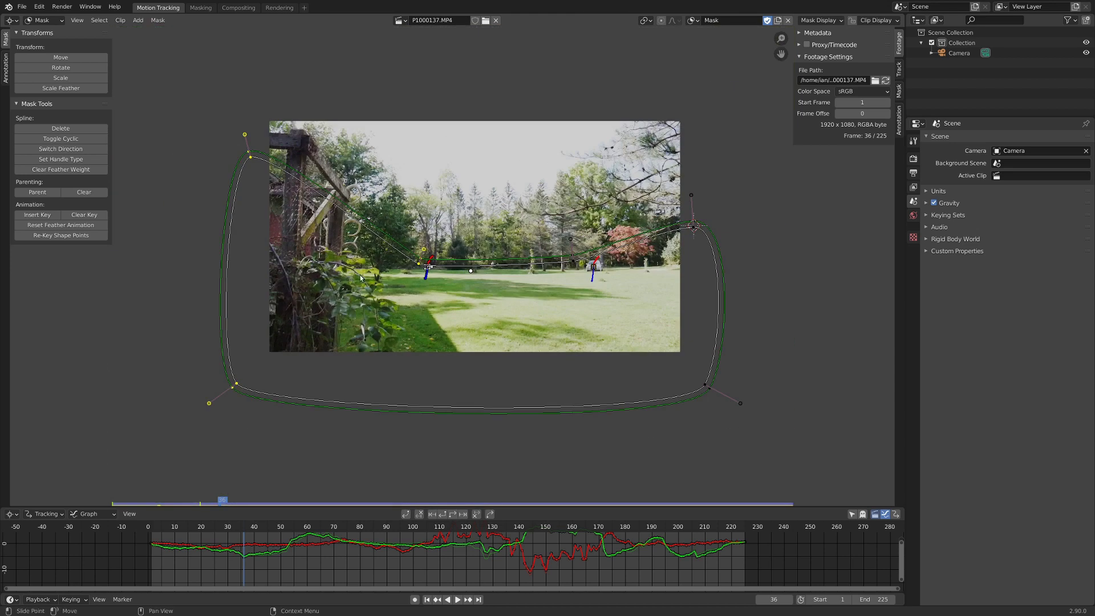
middle_click_drag(504, 244, 456, 239)
Parent the mask points on the right half of the outline to the car track
key("alt+a")
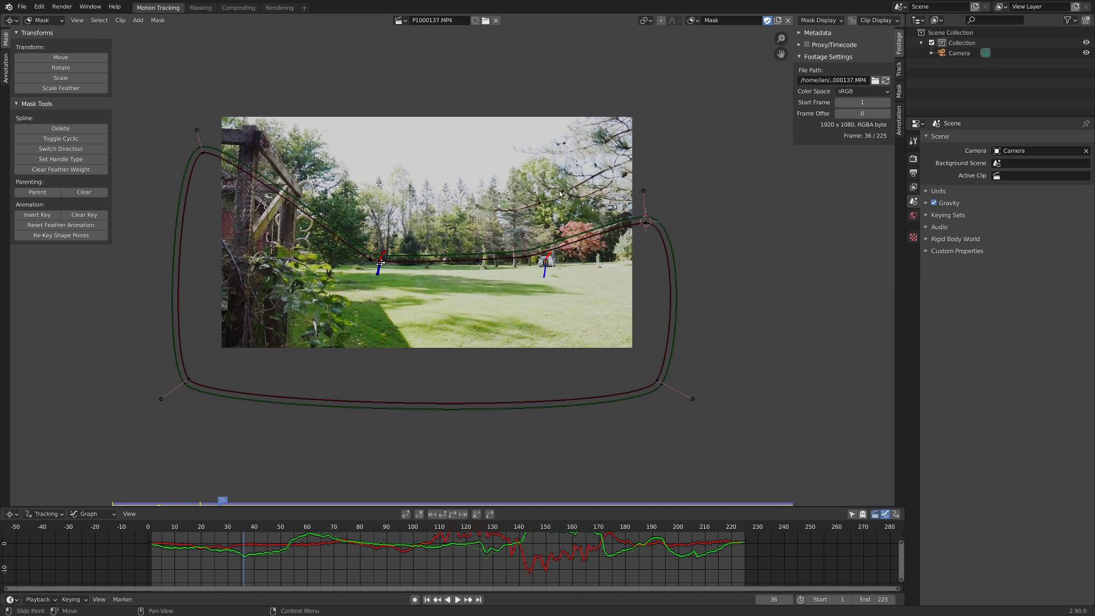
key("b")
left_click_drag(471, 153, 750, 428)
scroll(525, 285, "up", 5)
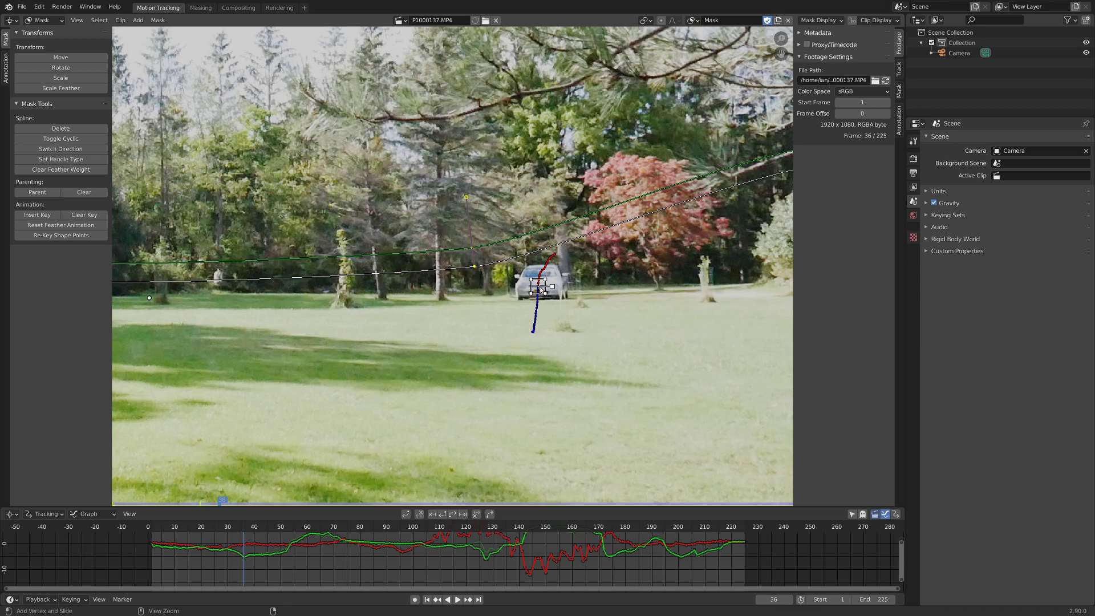
scroll(536, 288, "down", 7)
Play back the clip to check that the mask outline follows the tracked tree line
key("space")
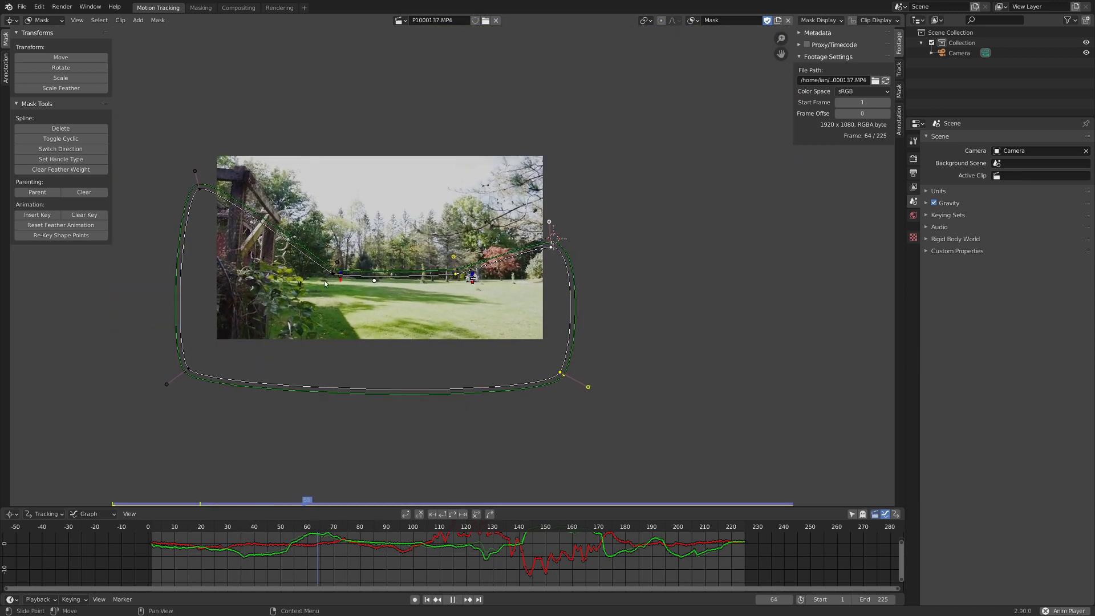
scroll(327, 272, "up", 2)
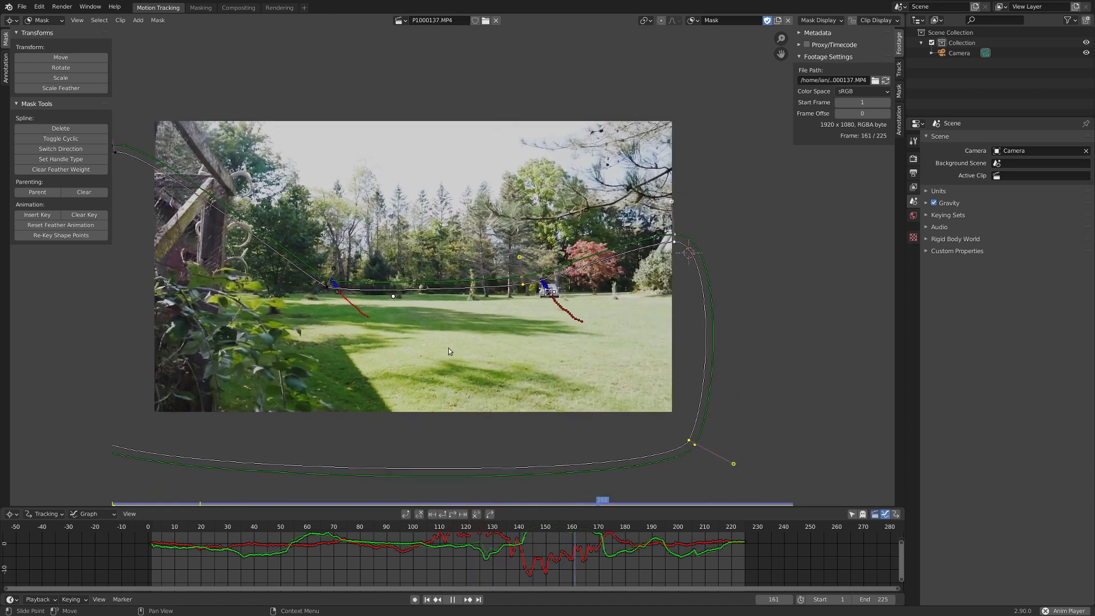
scroll(335, 359, "down", 1)
key("space")
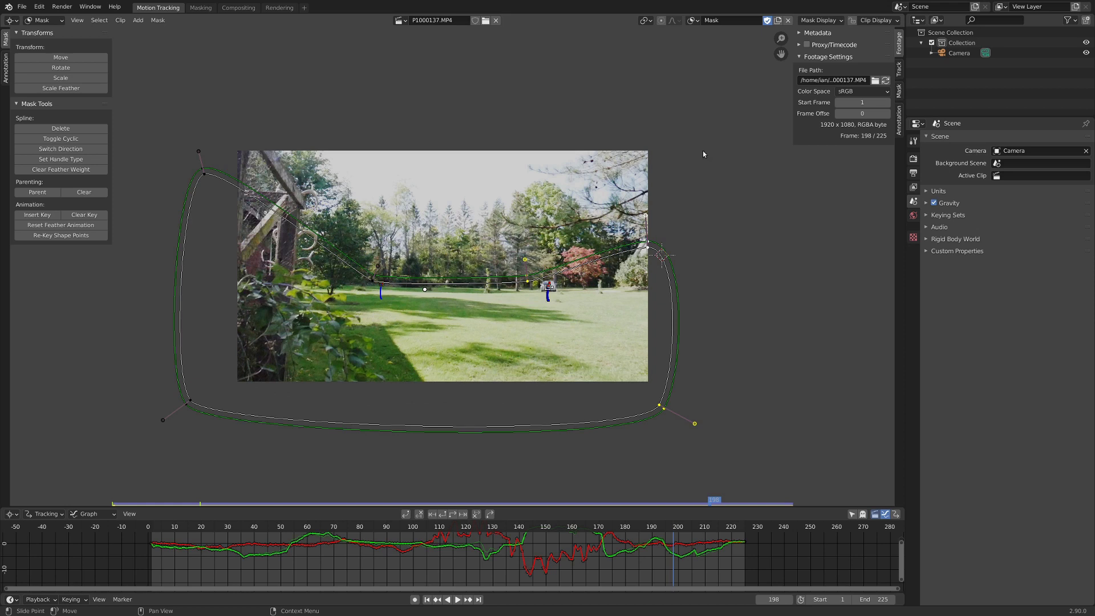
Invert the mask layer in the mask layer settings
left_click(899, 93)
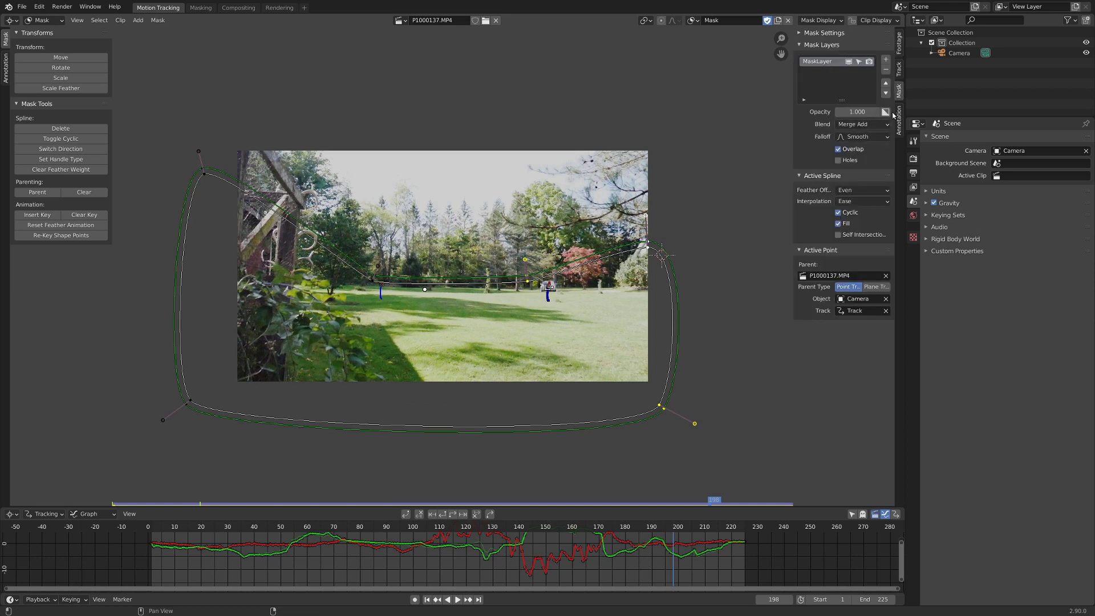
left_click(885, 112)
left_click_drag(841, 102, 841, 133)
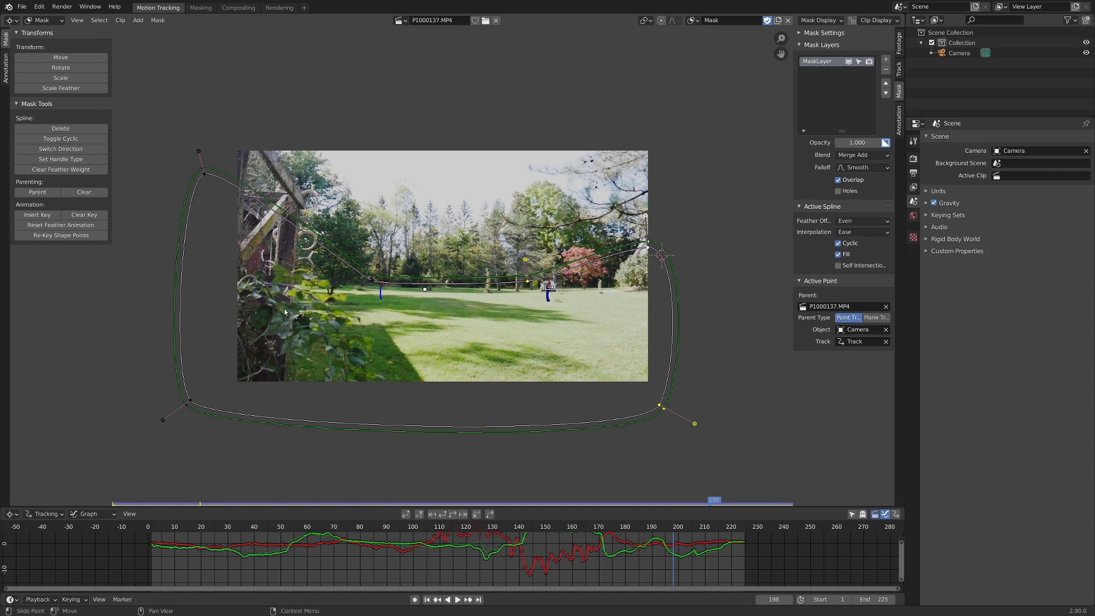
middle_click_drag(284, 312, 303, 299)
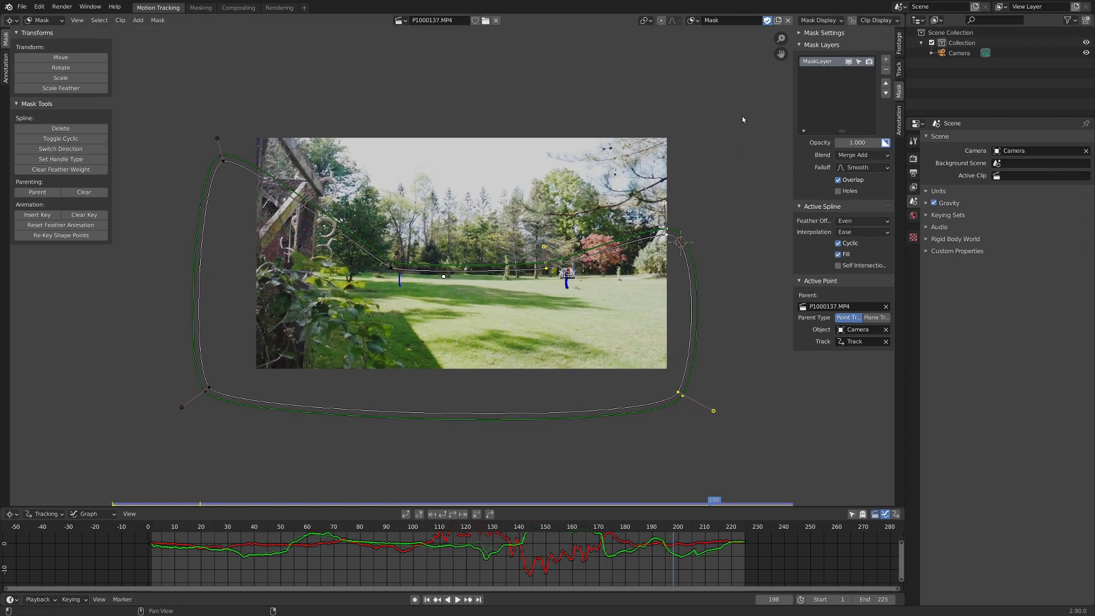
Switch to the Compositing workspace, enable Use Nodes and expand the node editor over the Dope Sheet area
left_click(237, 7)
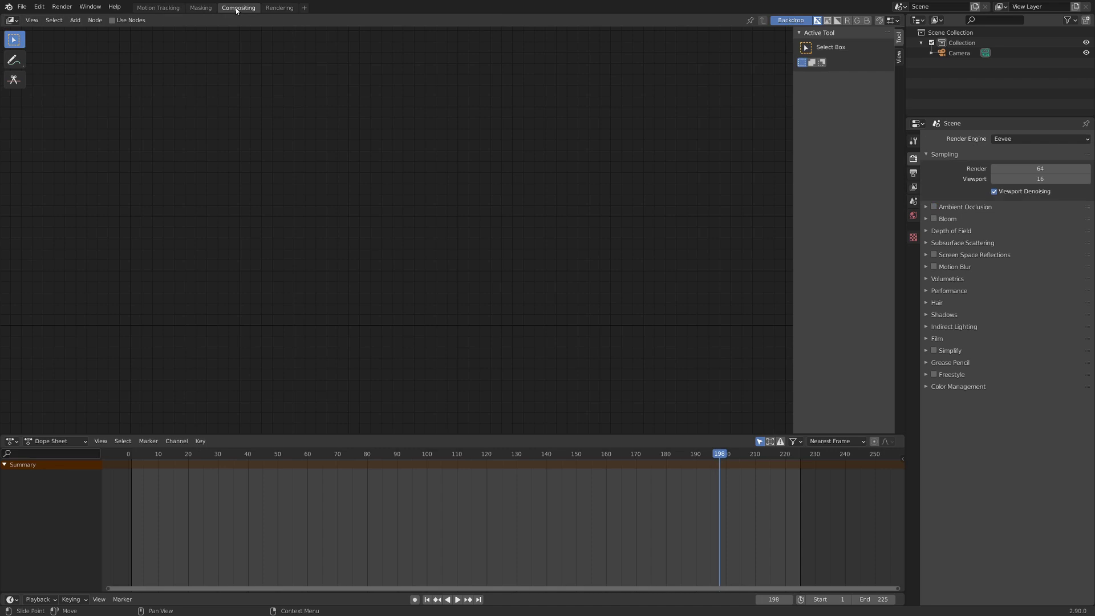
left_click(112, 20)
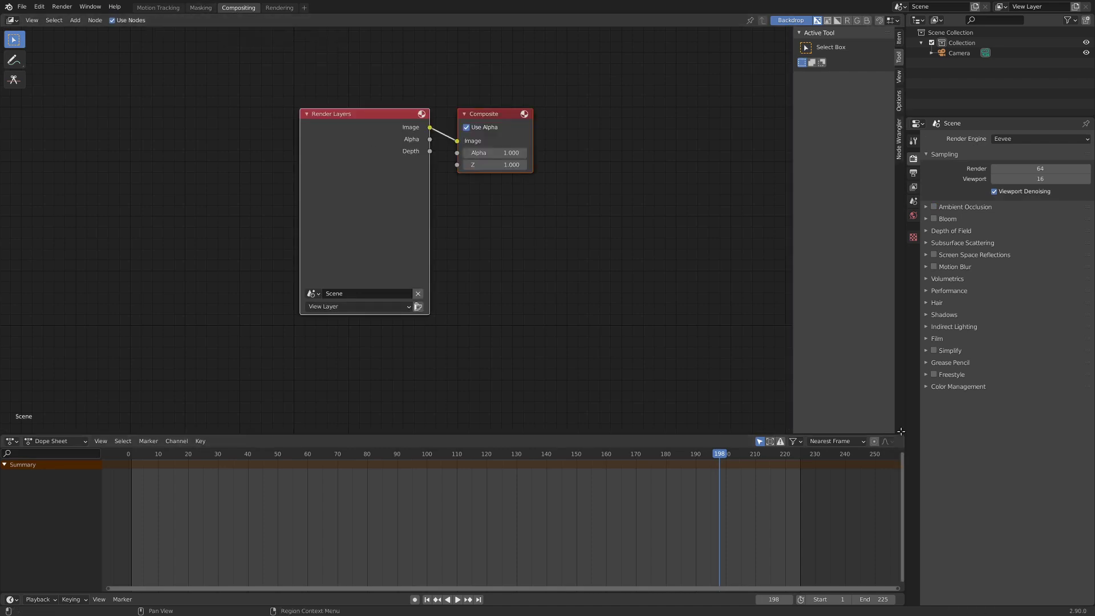
left_click_drag(903, 432, 899, 453)
Cut the link between the Render Layers and Composite nodes and move the two nodes apart
scroll(527, 484, "down", 3)
middle_click_drag(504, 404, 632, 412)
left_click_drag(499, 271, 303, 381)
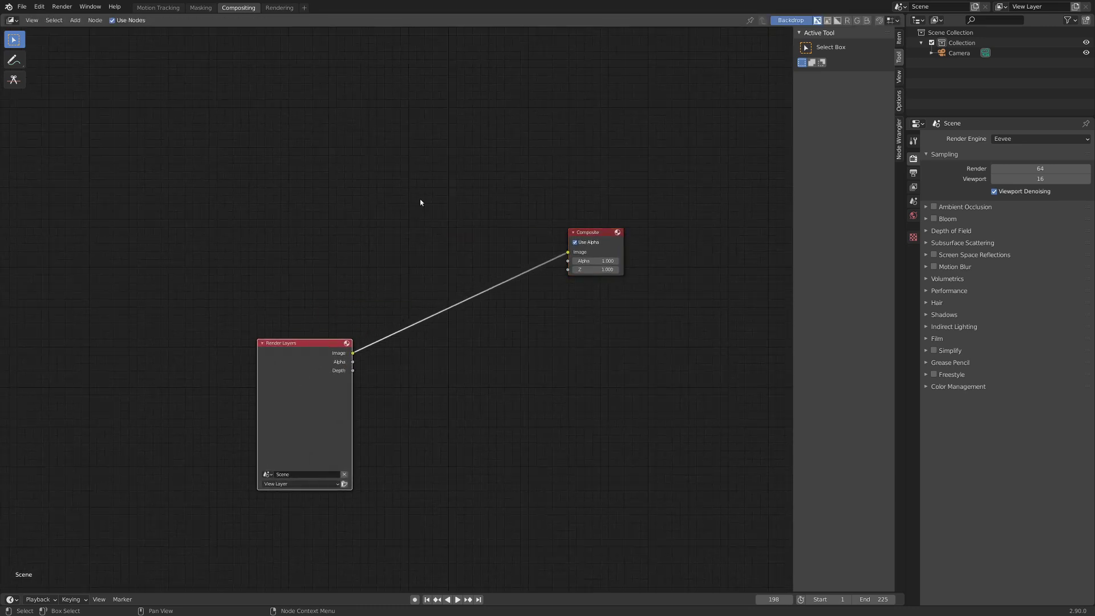
right_click_drag(422, 205, 489, 384, "ctrl")
scroll(504, 310, "down", 3)
left_click_drag(579, 329, 618, 205)
Add a Movie Clip node beside the Render Layers node and load P1000137.MP4 into it
key("shift+a")
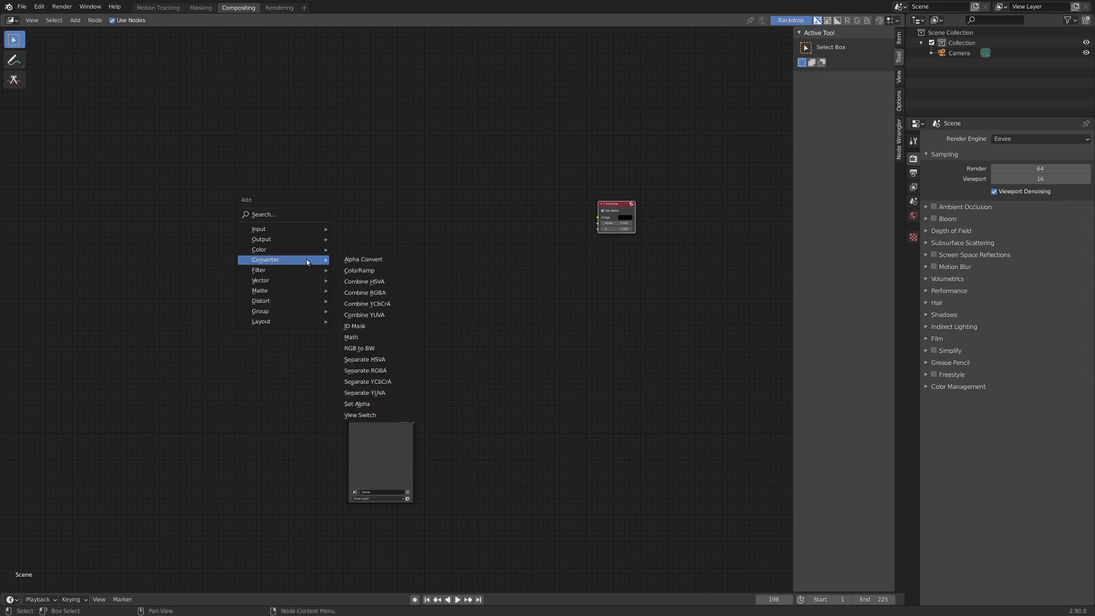
mouse_move(278, 231)
left_click(358, 286)
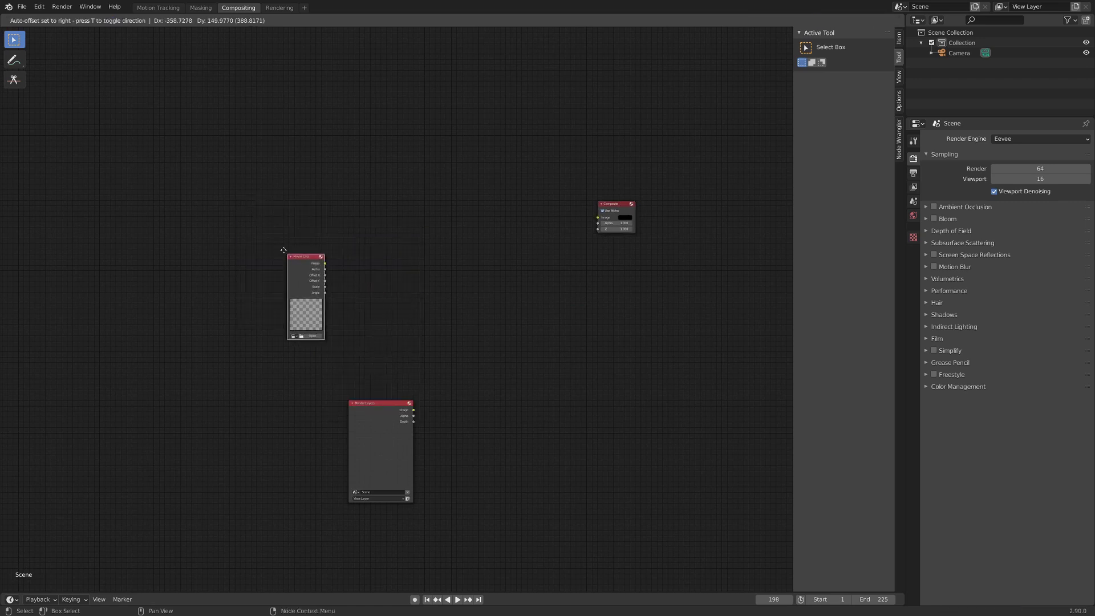
left_click(160, 330)
scroll(161, 330, "up", 2)
left_click(111, 312)
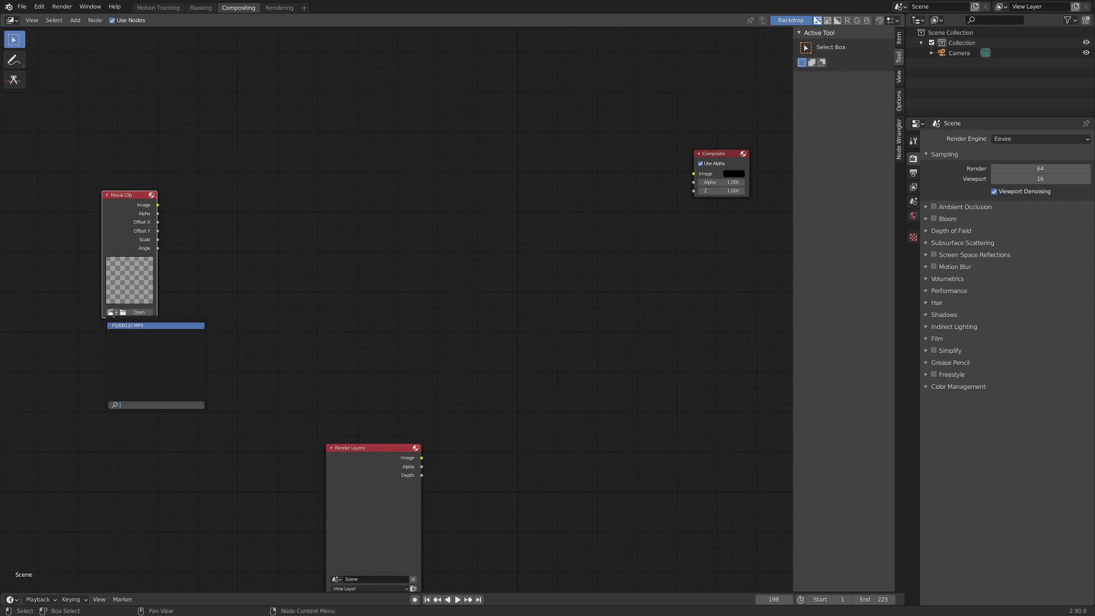
left_click(125, 325)
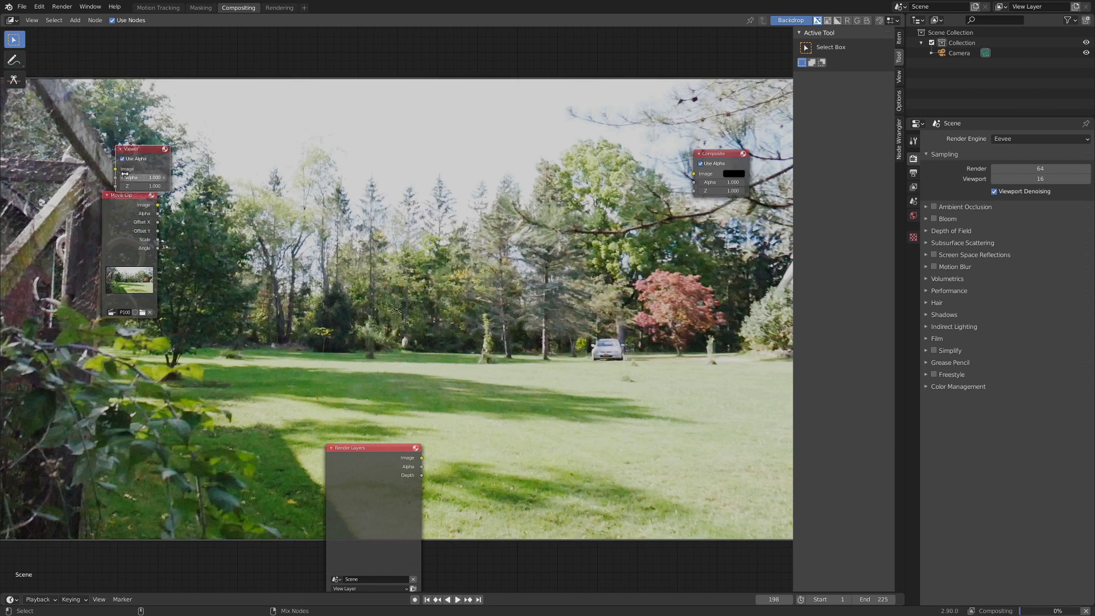
Preview the movie clip in a Viewer node placed beneath Composite, and link the clip's image output to Composite
left_click(128, 197, "ctrl+shift")
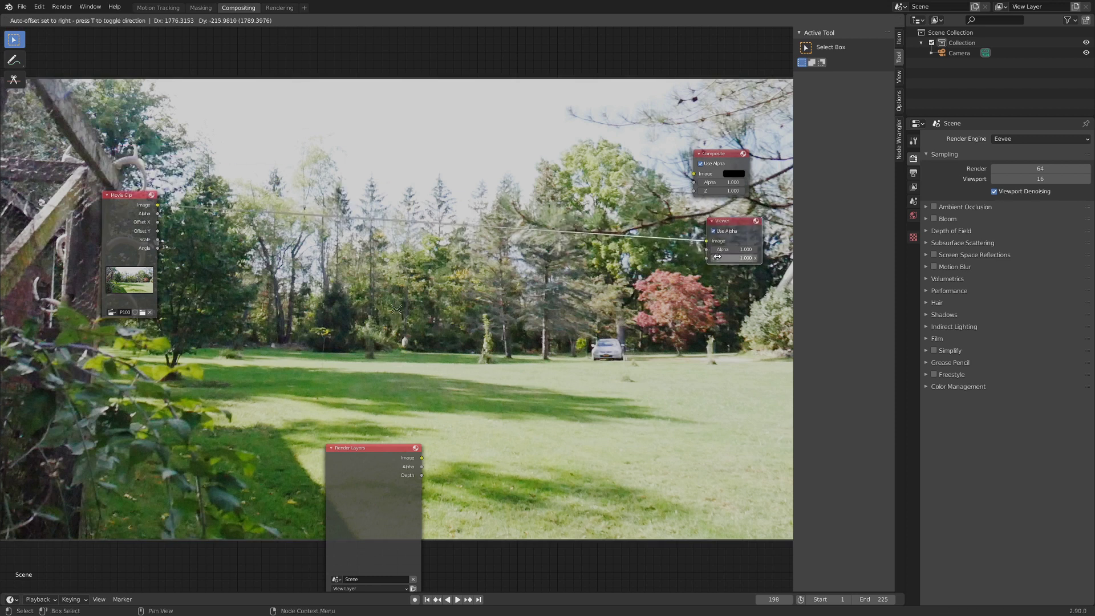
left_click(728, 247)
left_click_drag(158, 205, 693, 174)
Maximize the node editor and insert a reroute point joining the links to the Composite and Viewer nodes
scroll(674, 217, "up", 1)
middle_click_drag(674, 214, 635, 62)
key("ctrl+space")
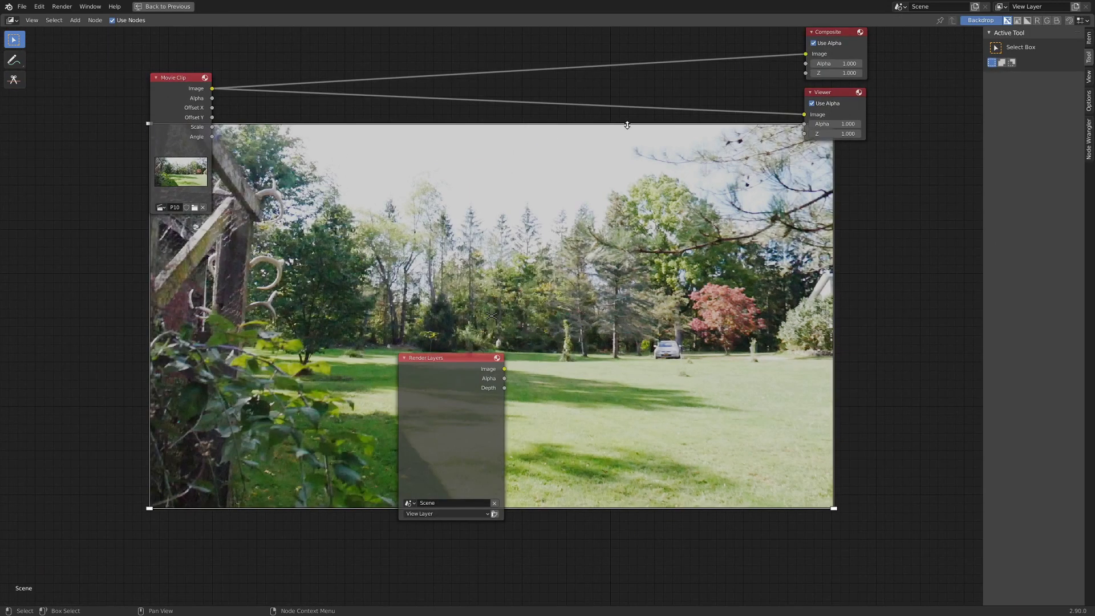
right_click_drag(746, 37, 757, 152, "shift")
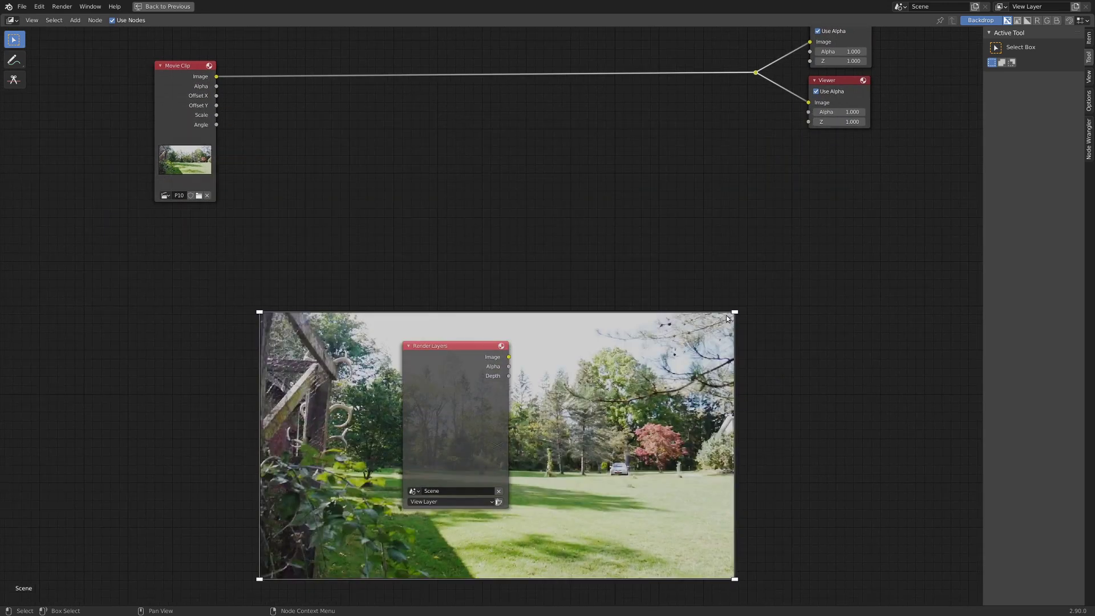
Enlarge the Viewer's backdrop image and reposition it beneath the node chain
left_click_drag(728, 319, 756, 270)
left_click(842, 87)
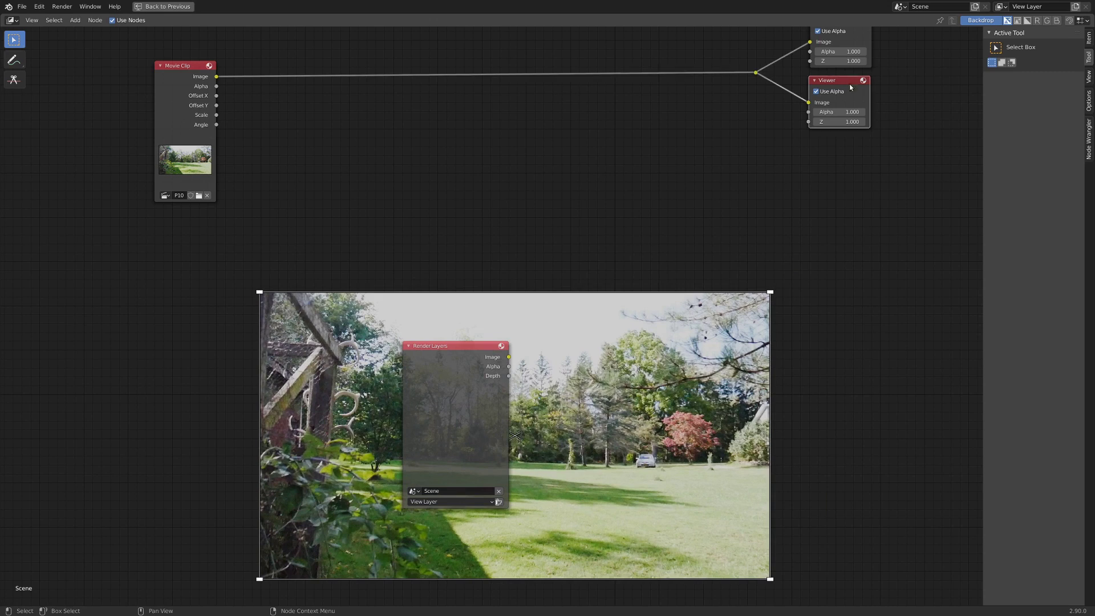
left_click_drag(269, 292, 216, 262)
left_click(339, 419)
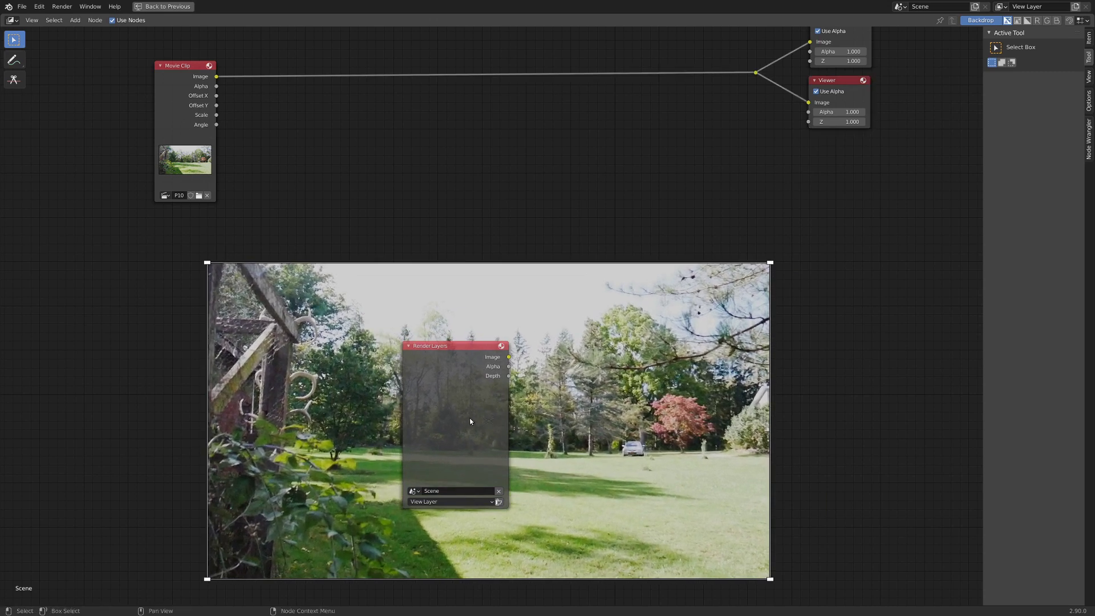
left_click_drag(470, 421, 127, 382)
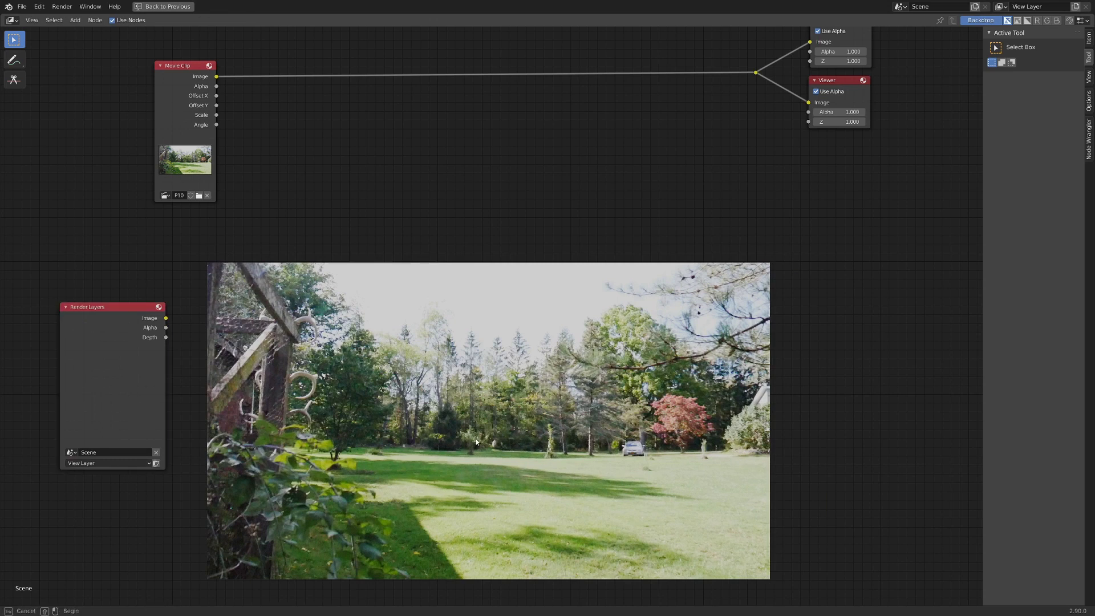
left_click(854, 102)
left_click_drag(489, 422, 675, 438)
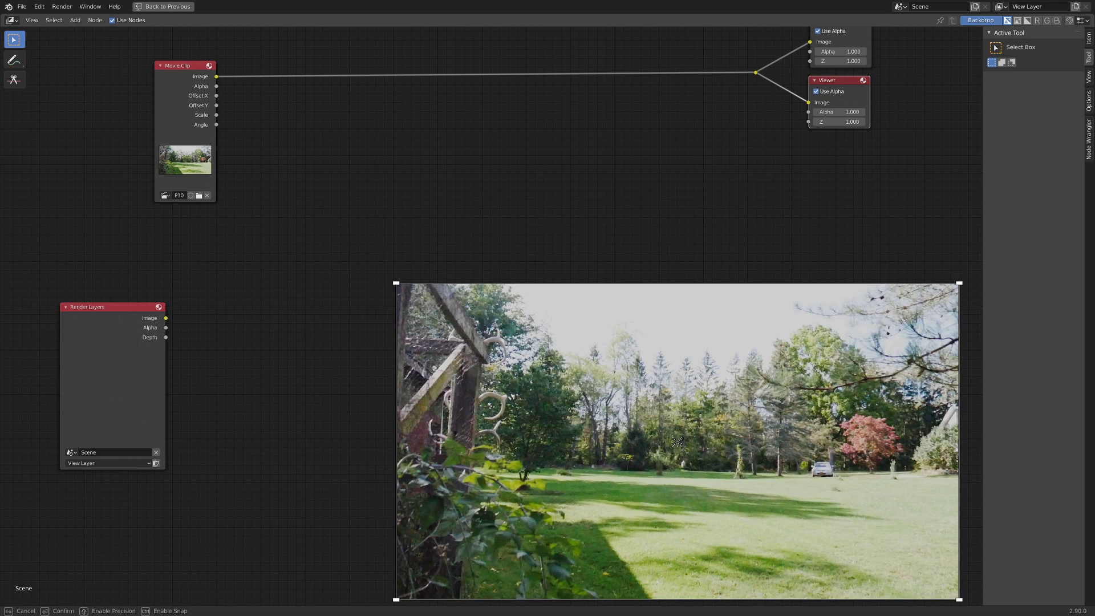
left_click_drag(396, 283, 275, 245)
left_click_drag(631, 445, 552, 387)
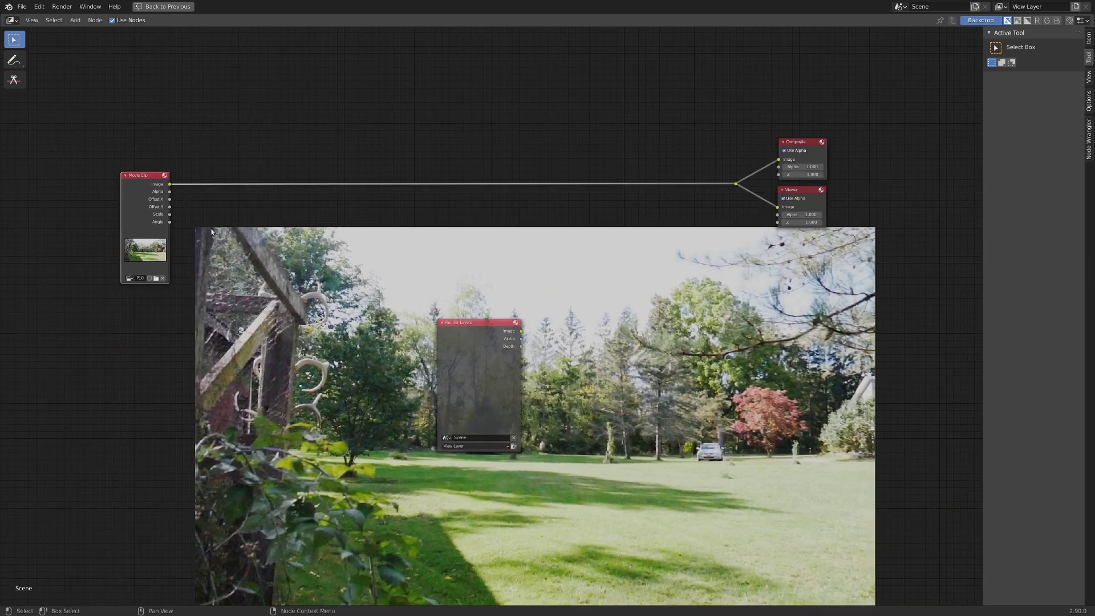
Insert a Stabilize 2D node on the link between the Movie Clip node and the reroute
middle_click_drag(358, 270, 351, 364)
scroll(399, 358, "up", 1)
scroll(350, 364, "up", 2)
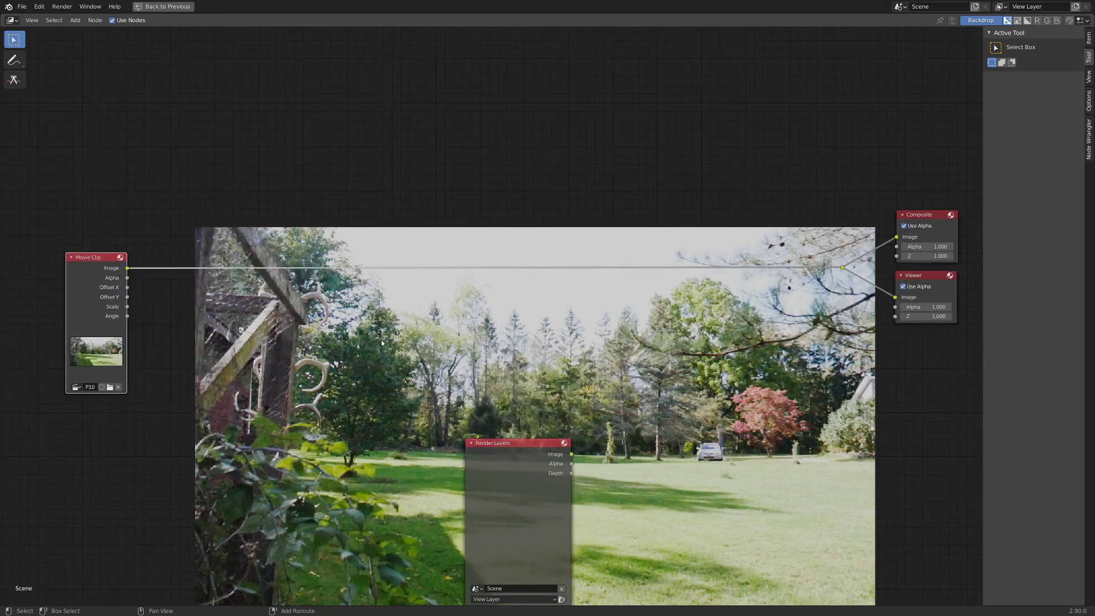
key("shift+a")
mouse_move(342, 412)
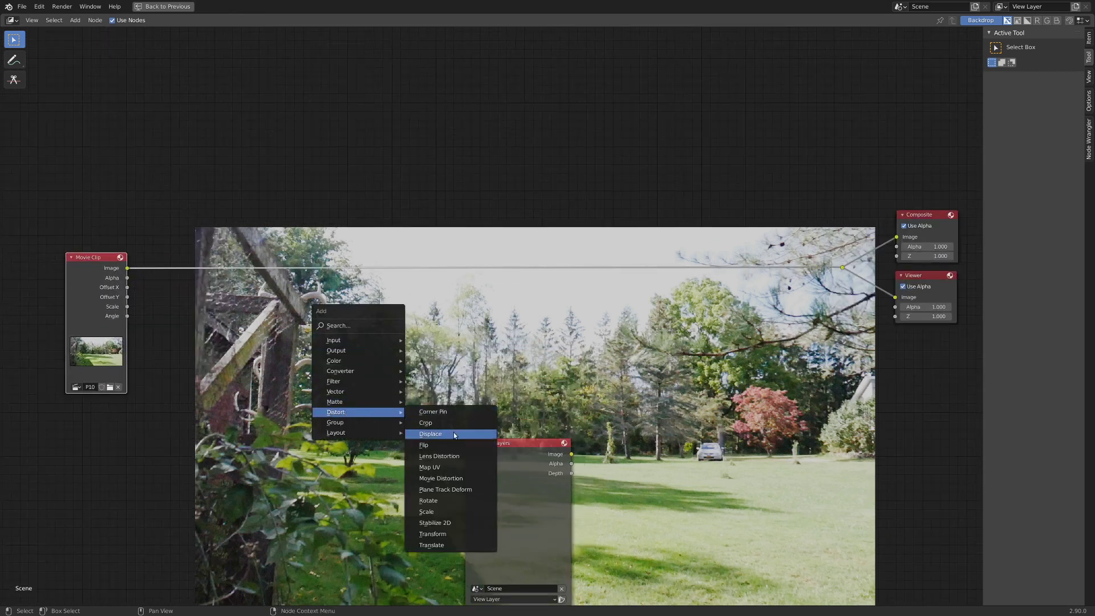
left_click(455, 522)
left_click(353, 245)
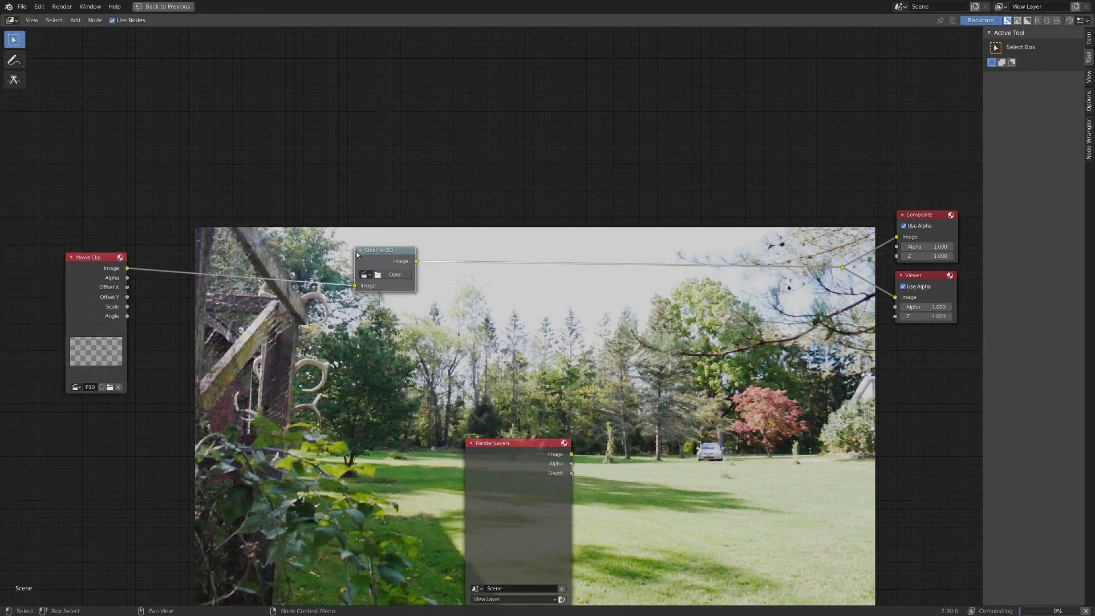
Load P1000137.MP4 into the Stabilize 2D node and send its output to the Viewer
scroll(357, 251, "up", 3)
left_click(273, 244)
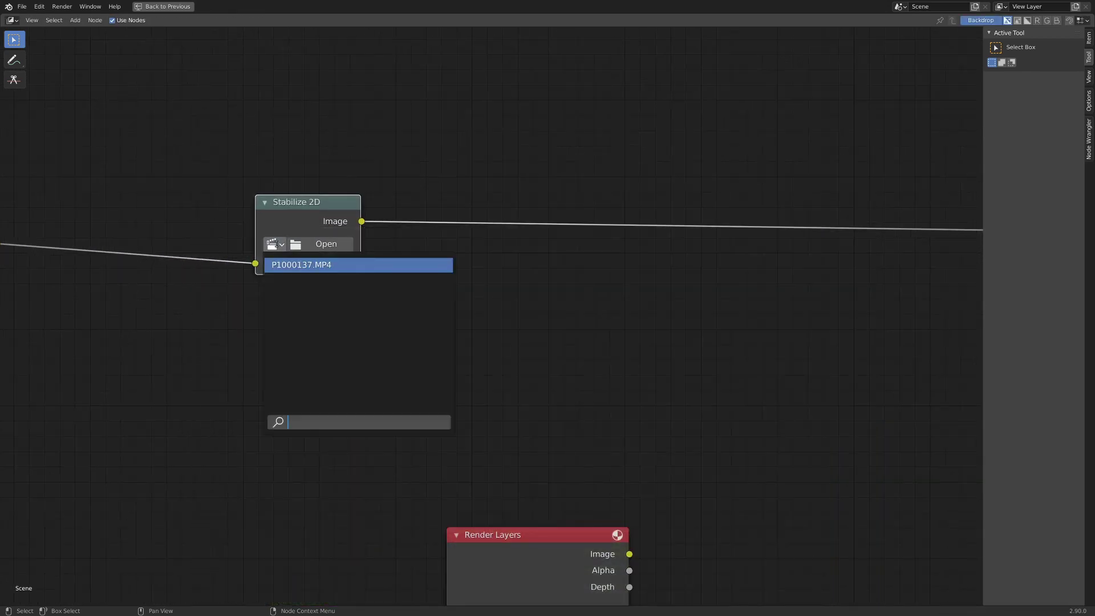
left_click(294, 266)
scroll(138, 248, "down", 3)
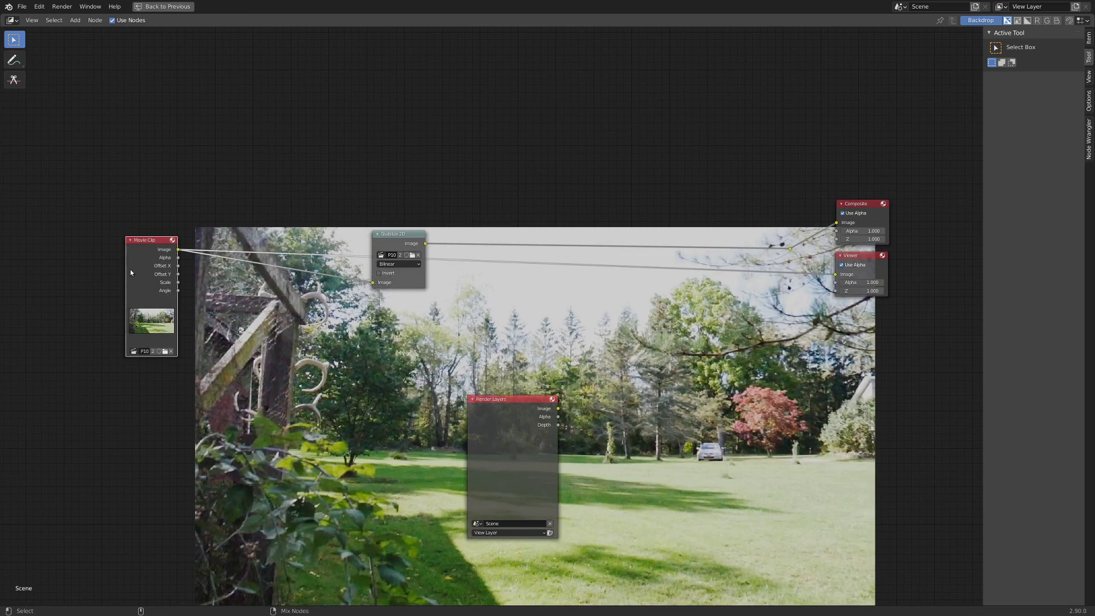
left_click(407, 243, "ctrl+shift")
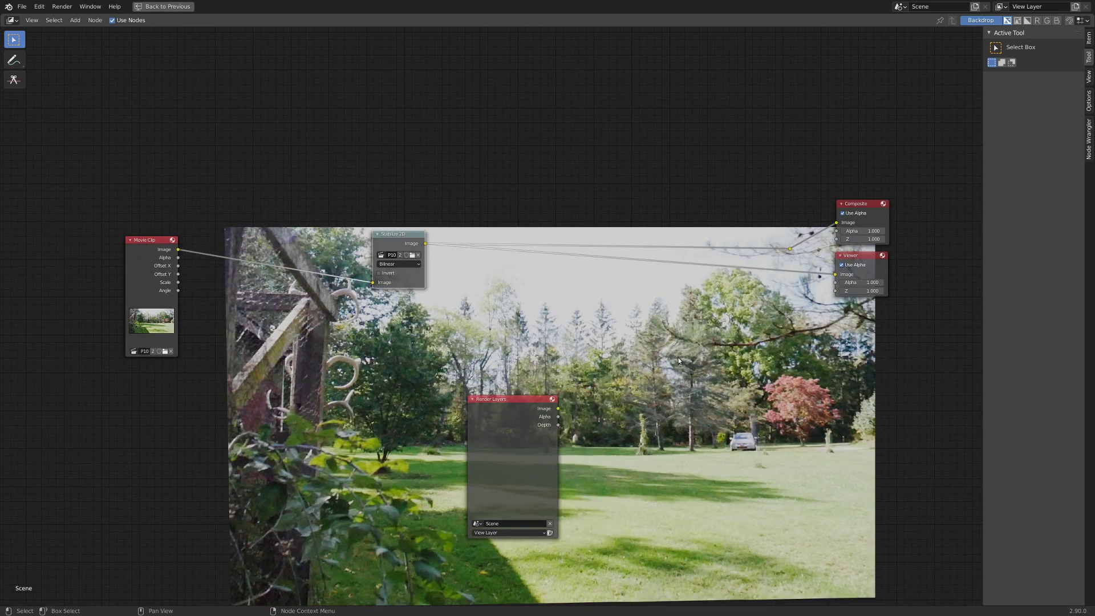
Duplicate the Stabilize 2D node onto the link just before the reroute and enable Invert on the copy
key("v")
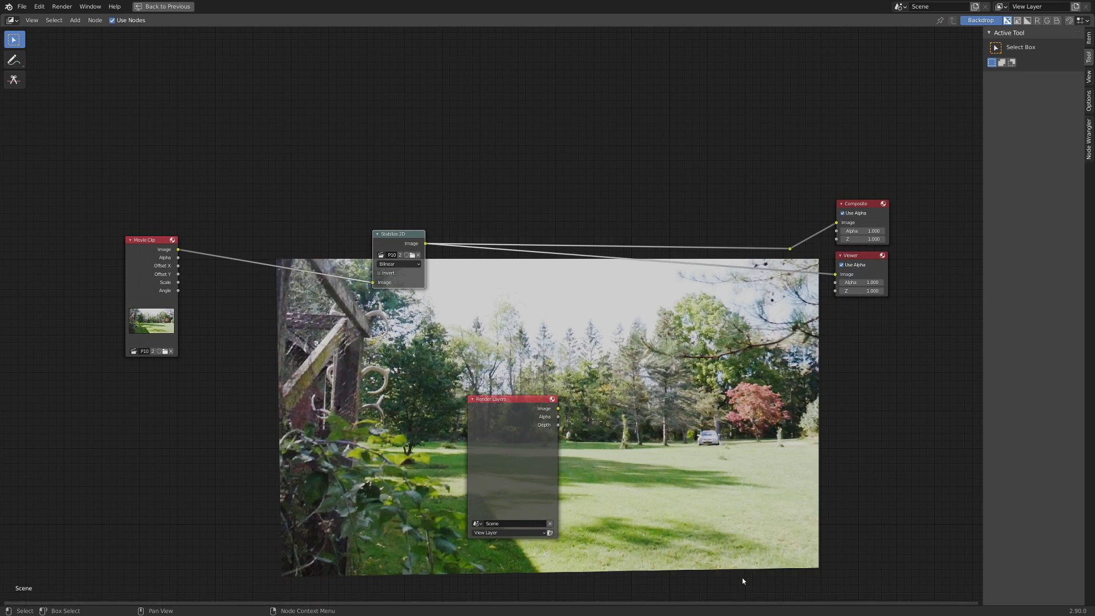
scroll(378, 210, "up", 1)
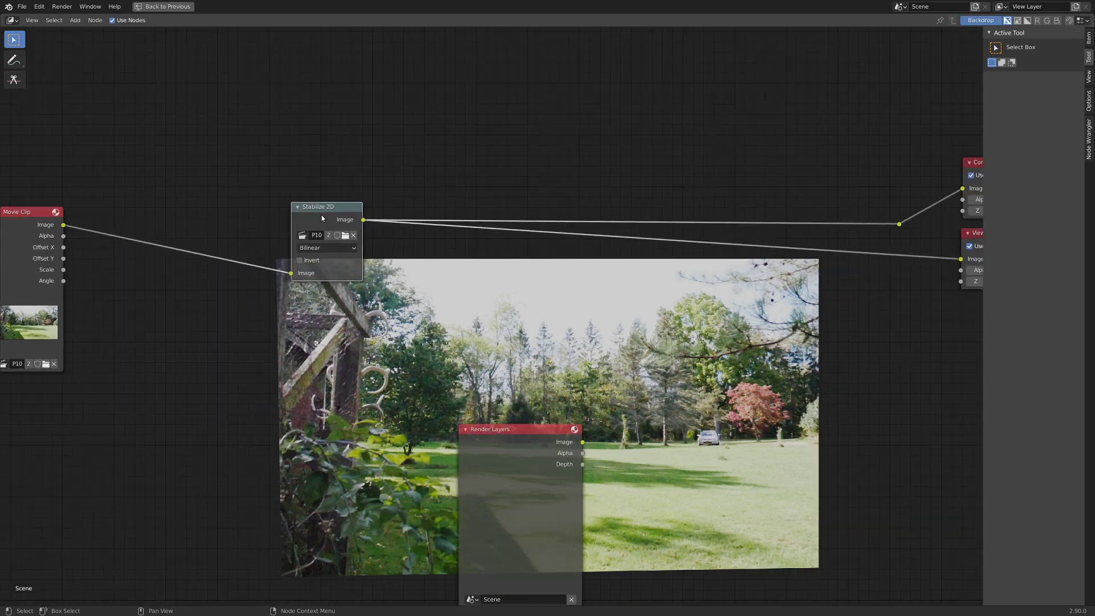
key("shift+d")
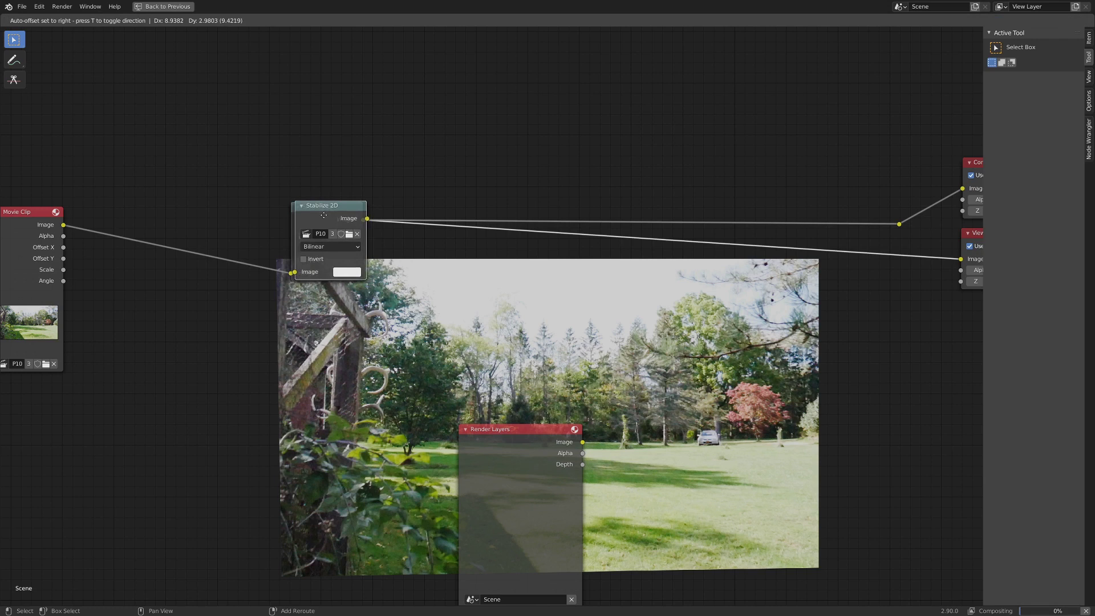
left_click(810, 191)
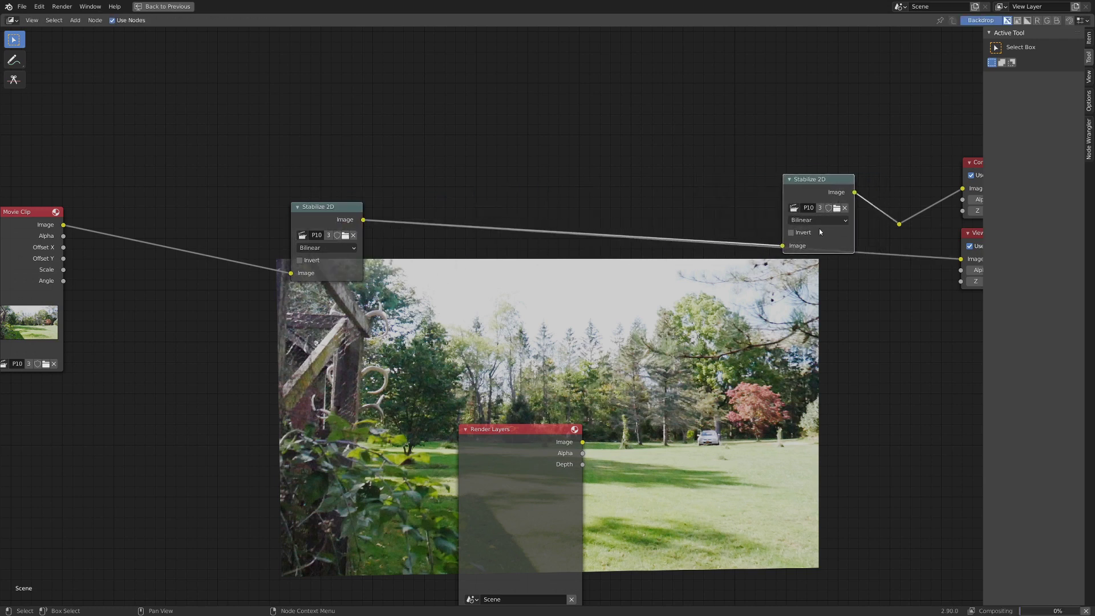
left_click(796, 236)
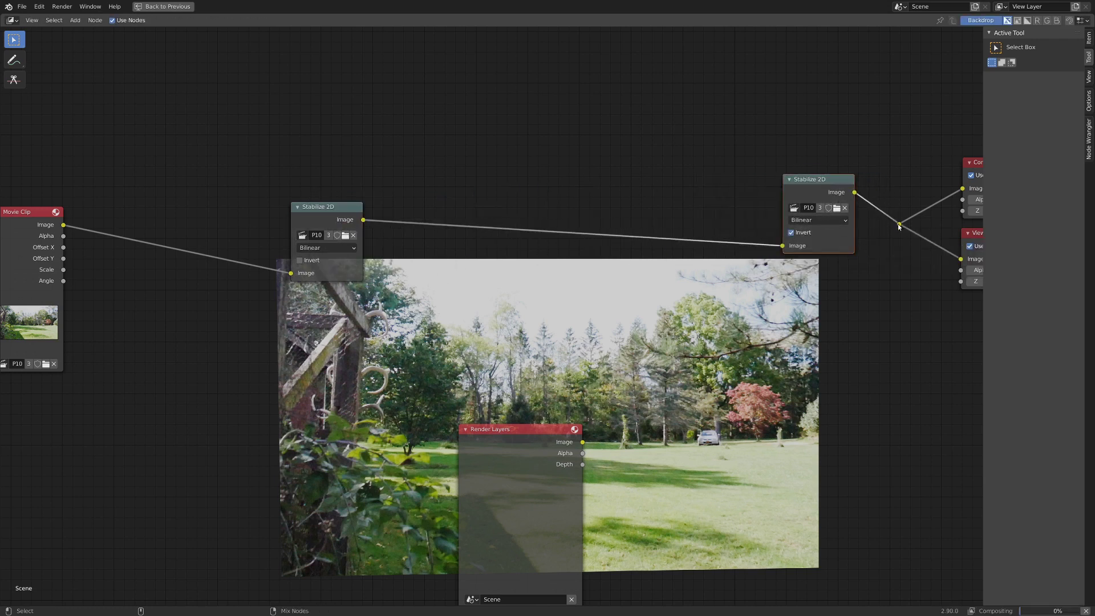
Adjust the positions of the two Stabilize 2D nodes, leaving a wide gap between them for further nodes
left_click_drag(320, 207, 295, 190)
left_click_drag(798, 181, 760, 194)
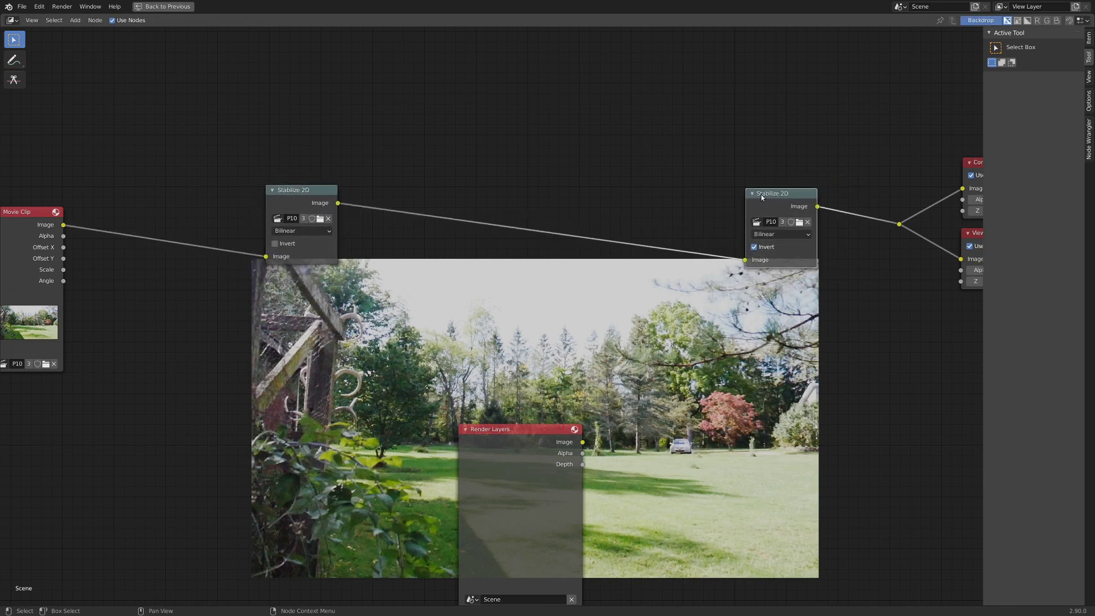
scroll(669, 215, "down", 2)
scroll(464, 210, "up", 1)
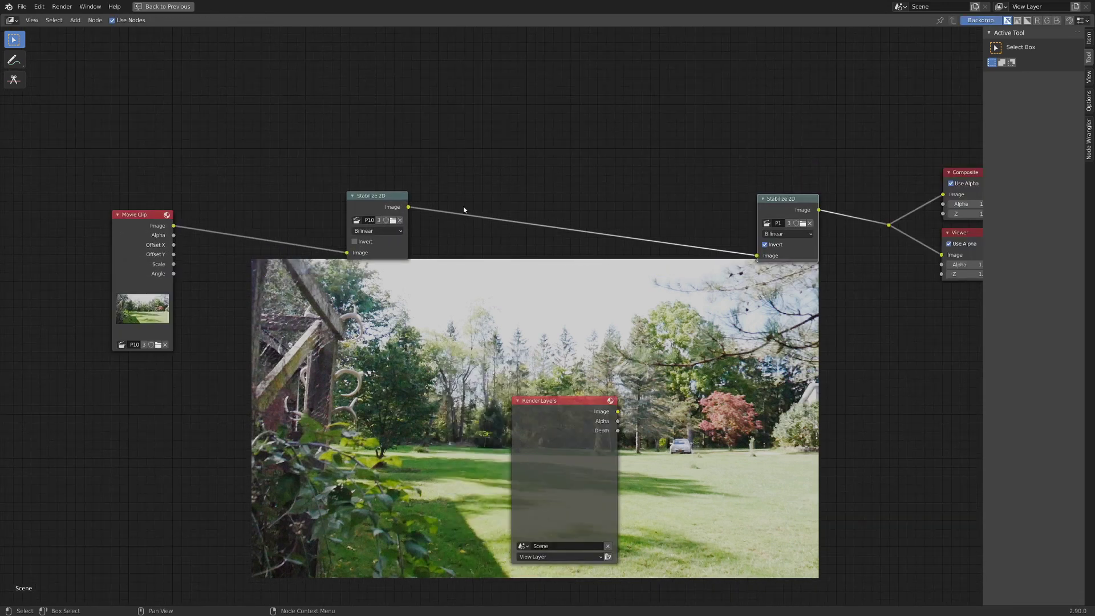
middle_click_drag(541, 238, 513, 163)
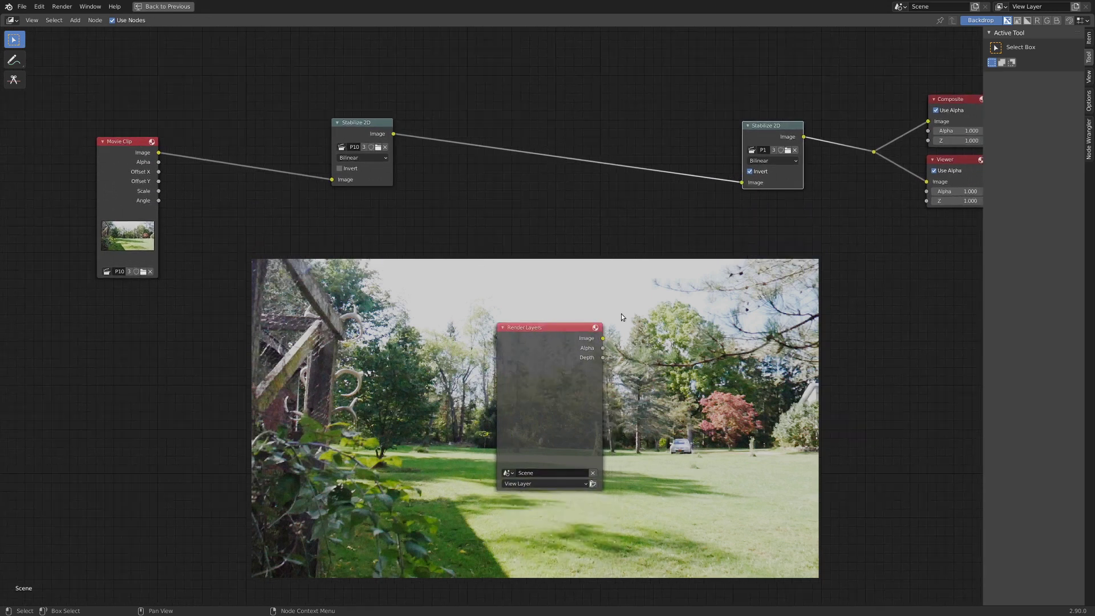
mouse_move(348, 124)
left_mouse_down()
mouse_move(332, 129)
mouse_move(341, 124)
left_mouse_up()
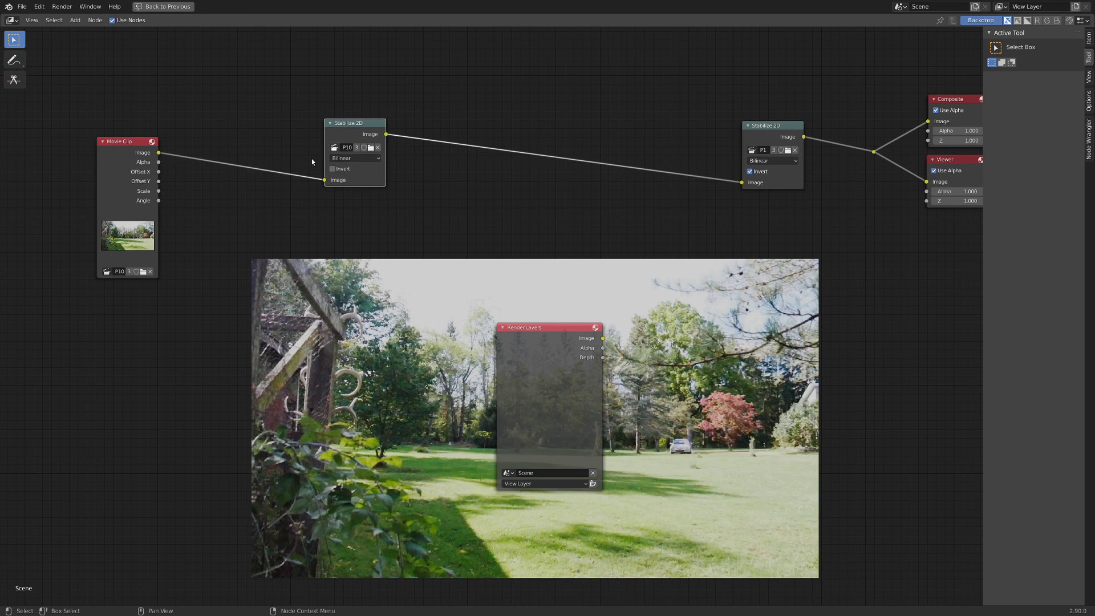
left_click_drag(779, 126, 803, 123)
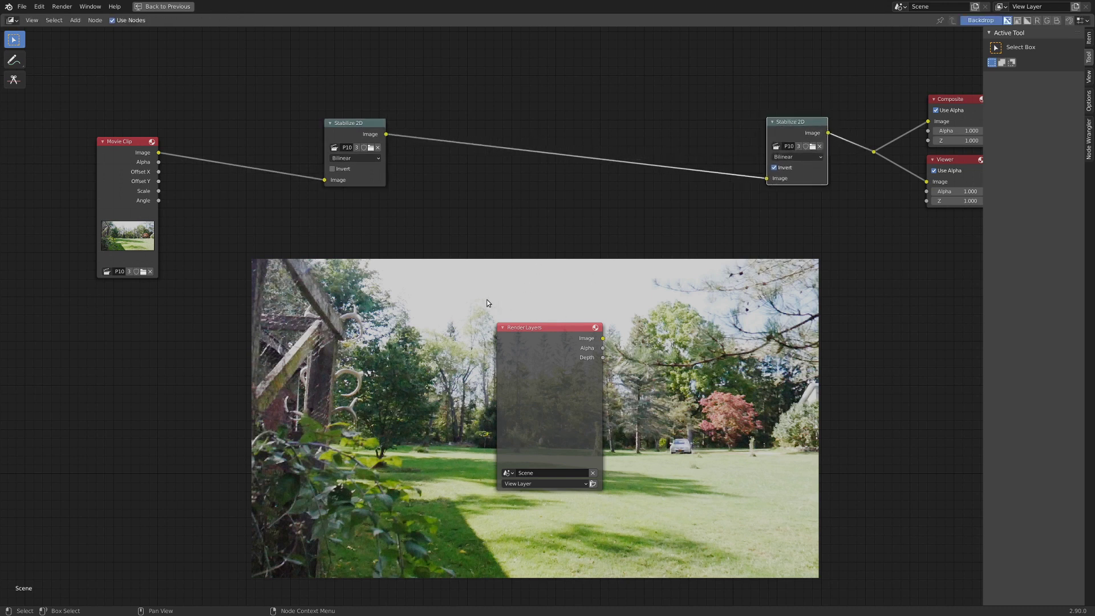
Move the Render Layers node down and enlarge the backdrop image behind the nodes
scroll(488, 303, "down", 1)
left_click_drag(515, 330, 459, 379)
scroll(478, 345, "down", 3)
middle_click_drag(470, 276, 525, 335)
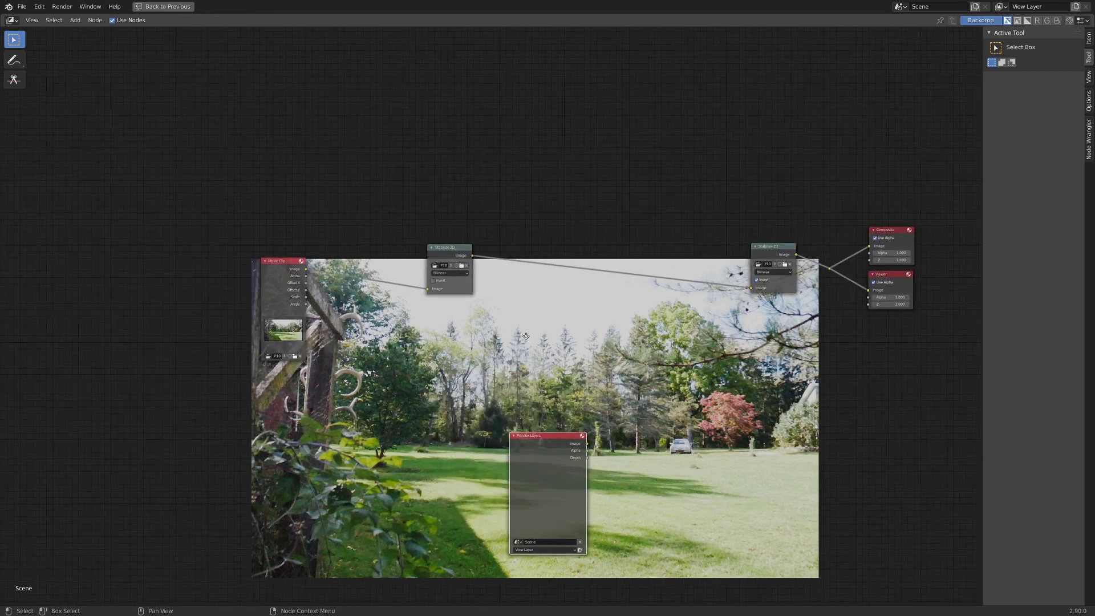
left_click(525, 336)
left_click_drag(537, 450, 522, 357)
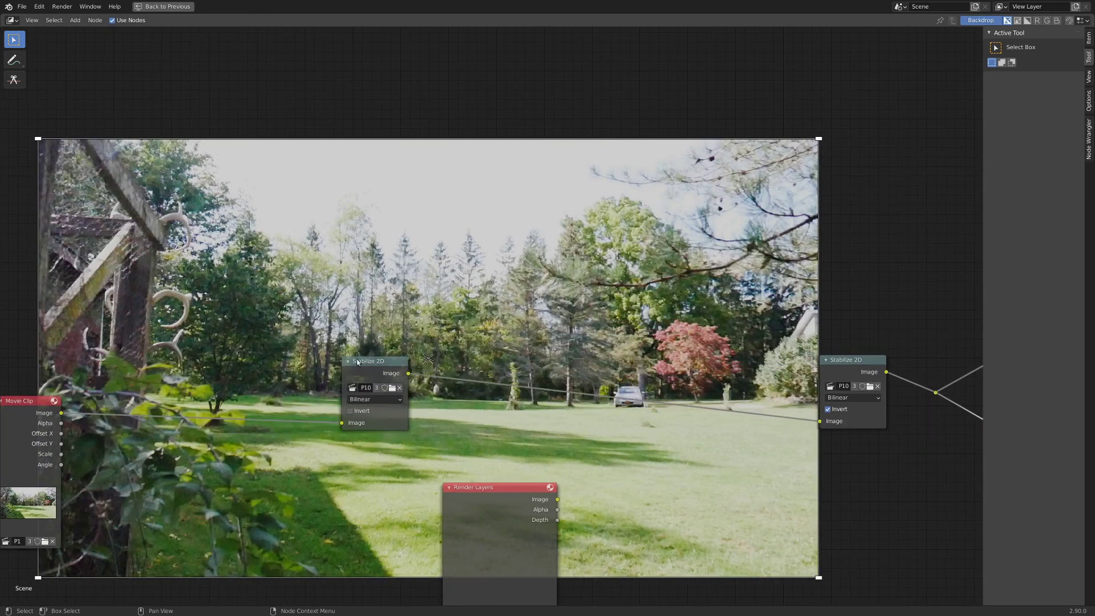
Move the Movie Clip node farther away from the first Stabilize 2D node to widen the space between them
left_click_drag(362, 367, 385, 370)
scroll(75, 258, "down", 2)
middle_click_drag(57, 253, 199, 299)
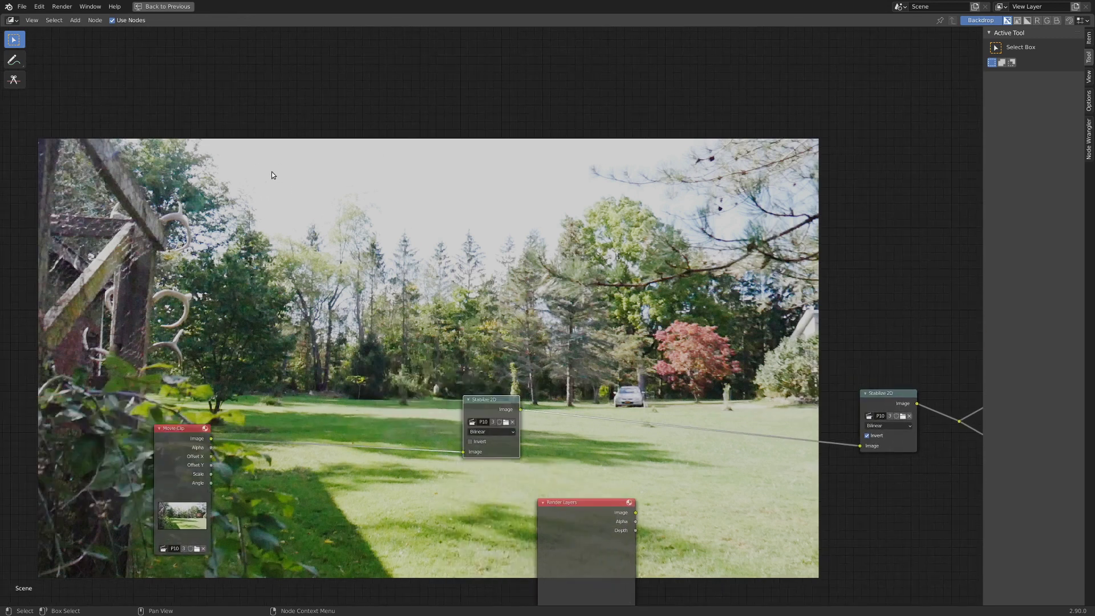
middle_click_drag(243, 441, 432, 395)
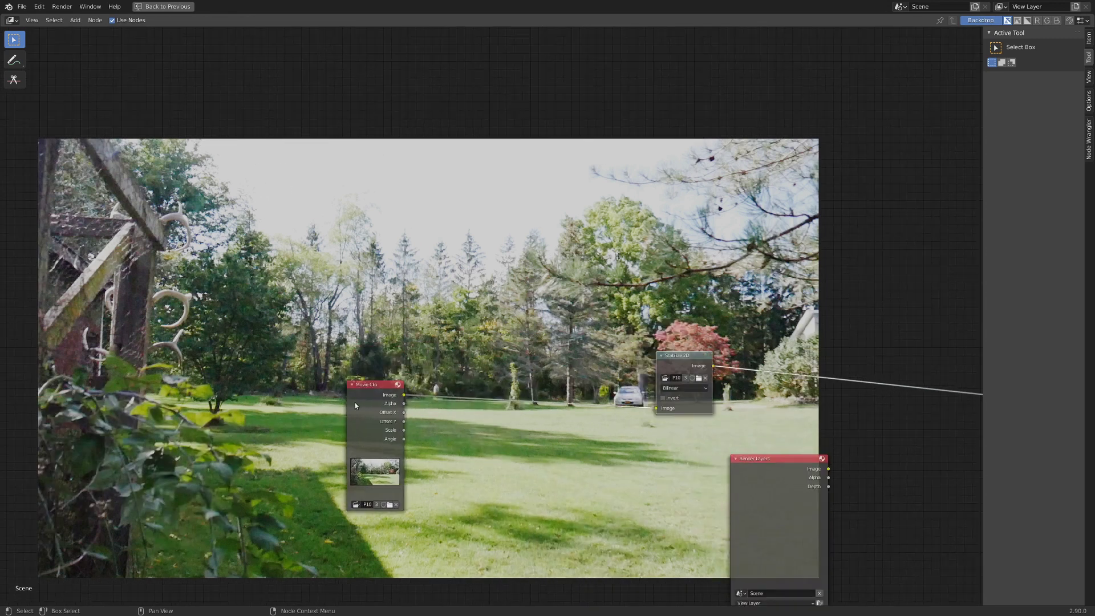
left_click_drag(355, 402, 214, 408)
Add a ColorRamp node above the gap between the Movie Clip and first Stabilize 2D nodes
key("shift+a")
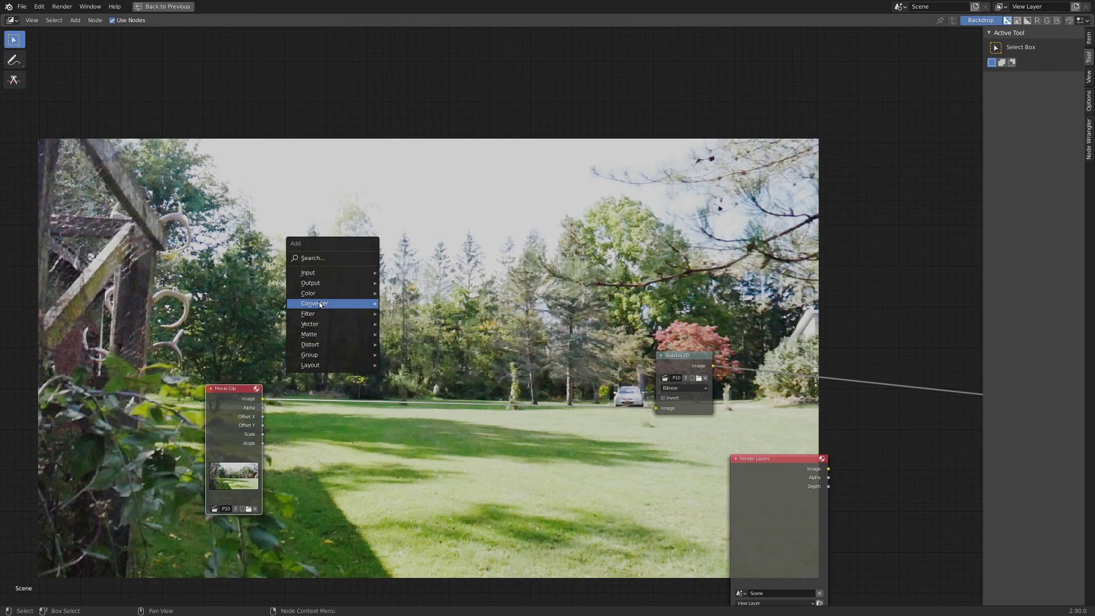
mouse_move(361, 304)
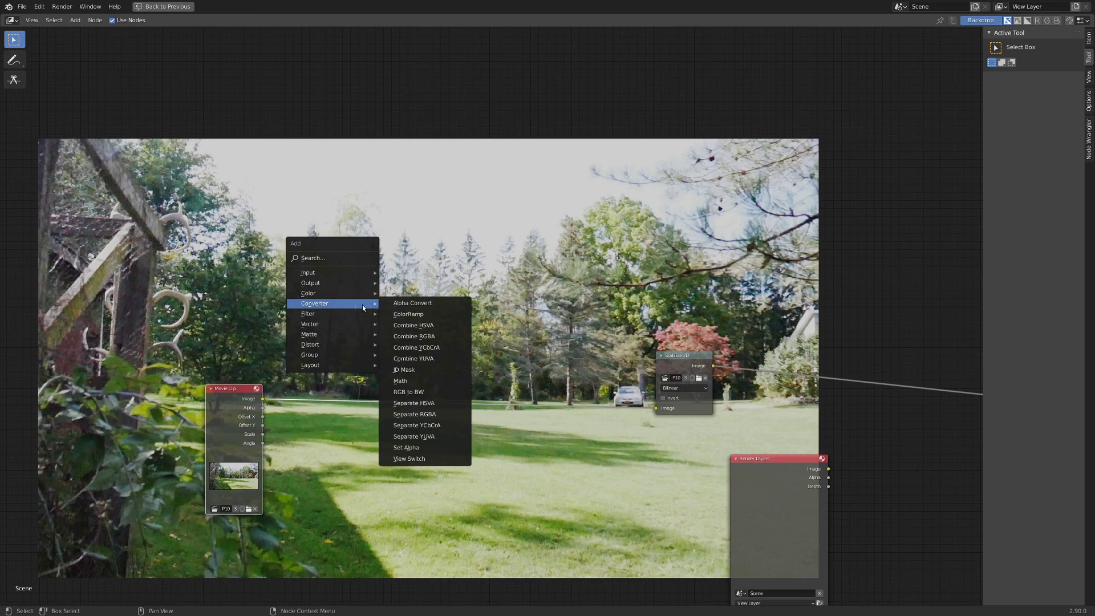
left_click(408, 314)
left_click(318, 217)
scroll(317, 217, "up", 2)
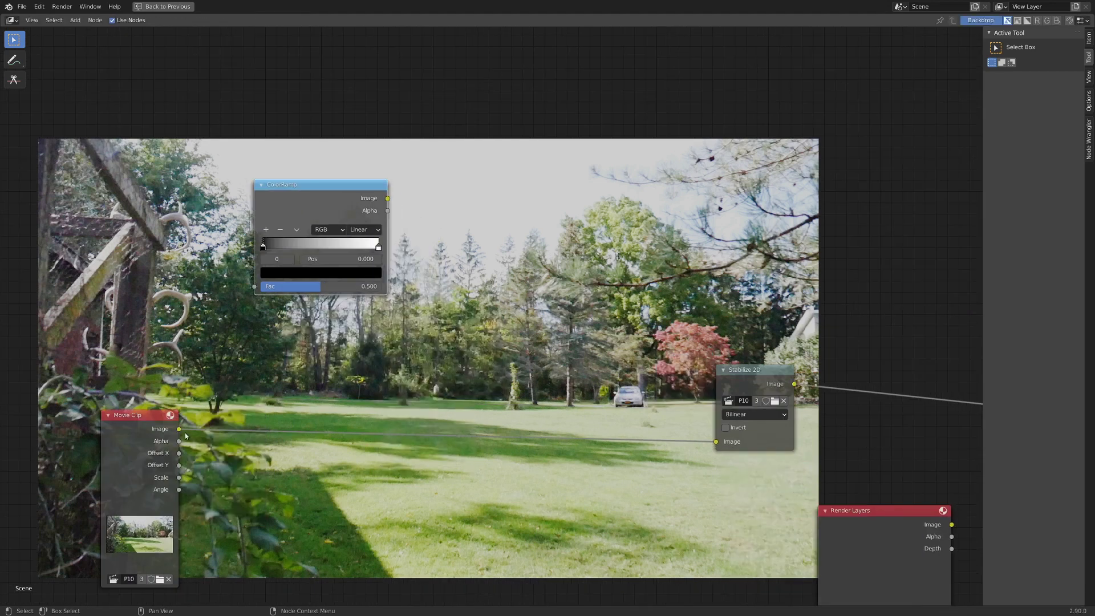
Link the Movie Clip's Image output to the ColorRamp's Fac input and preview the ColorRamp result in the backdrop
left_click_drag(179, 430, 254, 286)
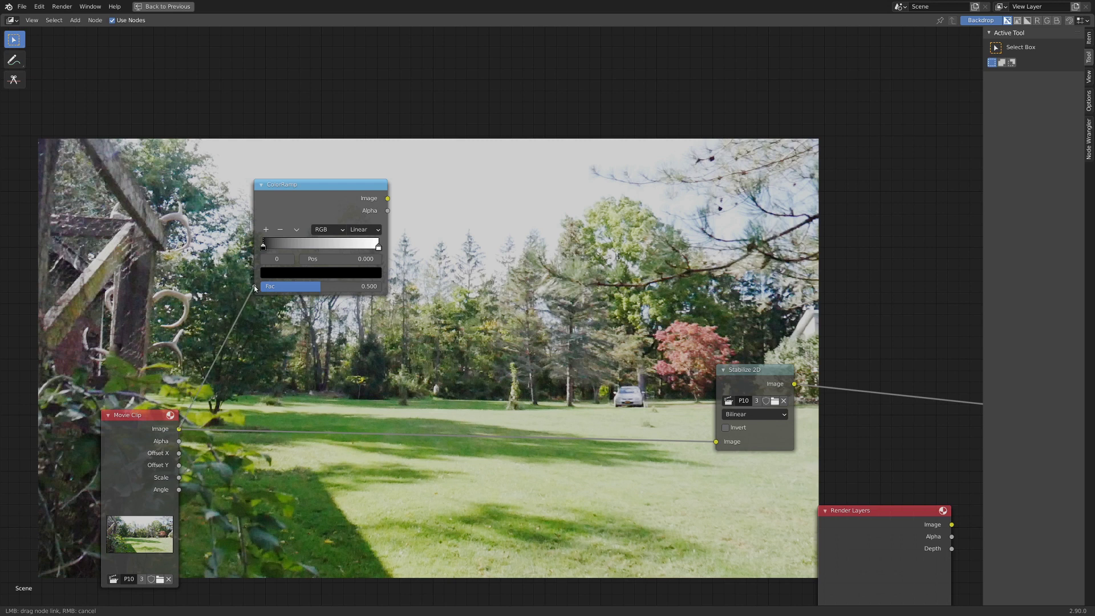
left_click(309, 201, "ctrl+shift")
Increase the ColorRamp's contrast by moving its black stop to position 0.553, keeping the sky bright and the trees black
scroll(306, 199, "up", 5)
middle_click_drag(306, 200, 520, 356)
scroll(536, 421, "up", 2)
scroll(296, 379, "up", 1)
middle_click_drag(294, 379, 432, 441)
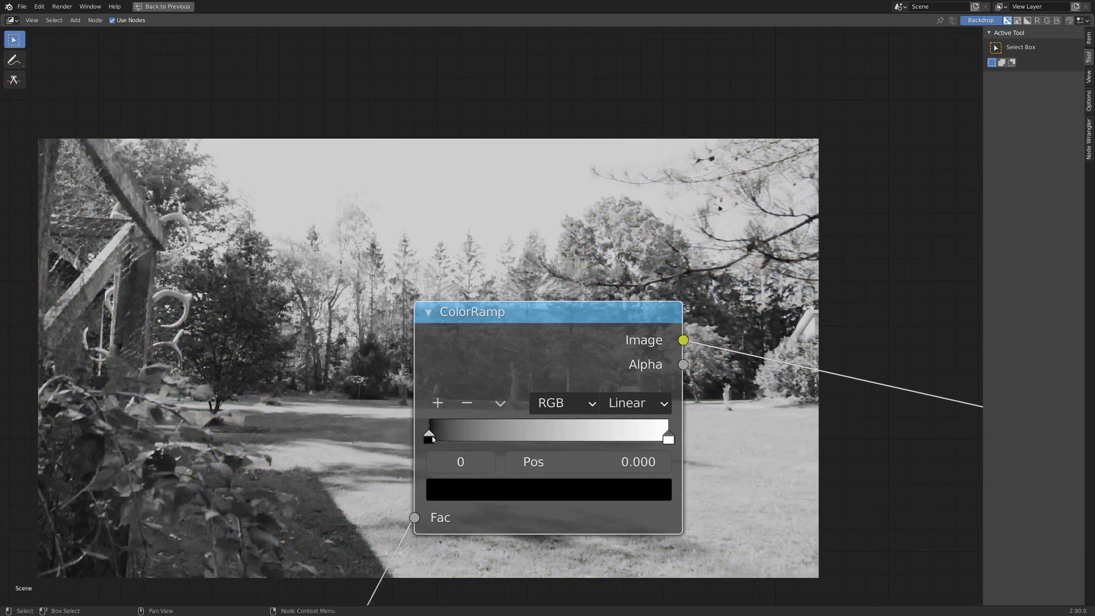
left_click_drag(432, 439, 556, 438)
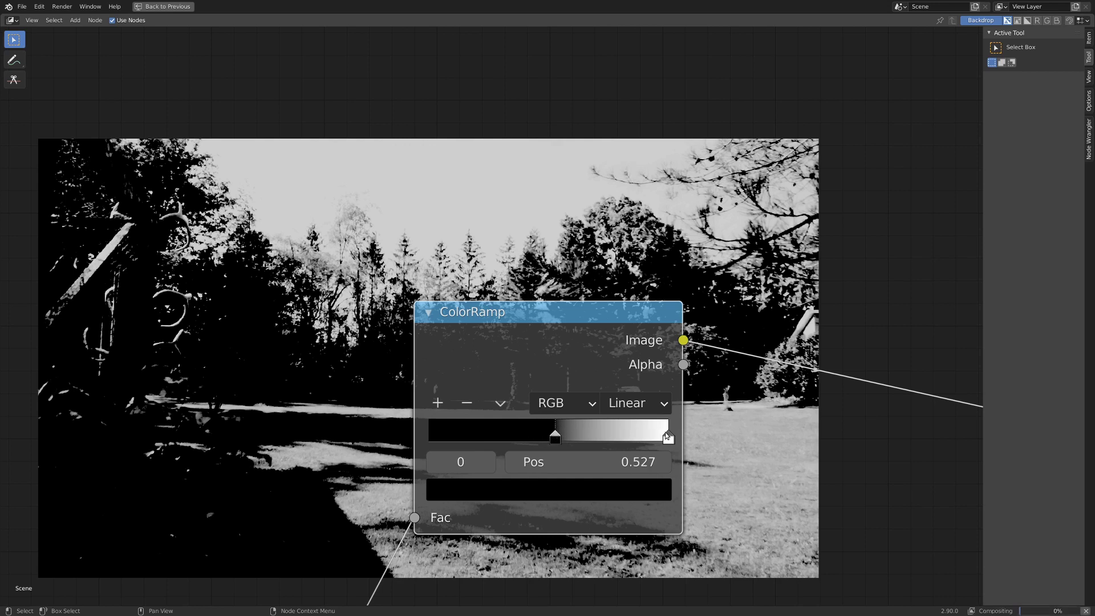
left_click_drag(665, 436, 665, 436)
left_click_drag(665, 436, 653, 437)
scroll(342, 285, "down", 9)
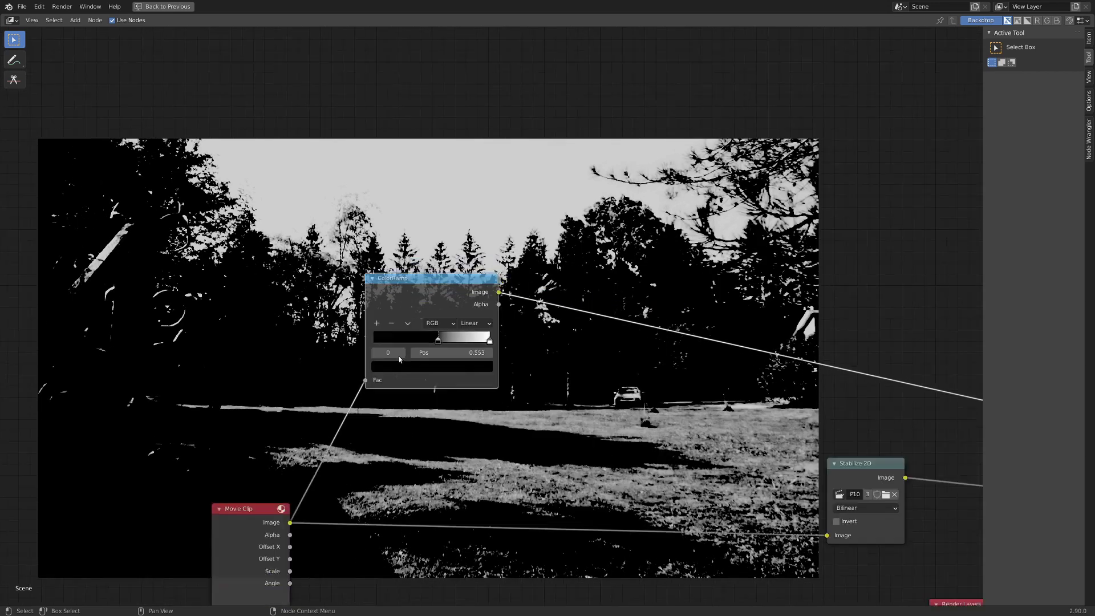
Move the ColorRamp node higher and shift the Movie Clip node slightly away to free space between them
mouse_move(399, 356)
middle_mouse_down()
mouse_move(428, 317)
mouse_move(418, 306)
mouse_move(382, 359)
middle_mouse_up()
left_click(316, 456)
scroll(396, 280, "down", 4)
key("g")
left_click(400, 338)
left_click_drag(446, 316, 448, 219)
Add a Mask input node near the ColorRamp and assign the existing mask named Mask to it
scroll(388, 303, "up", 3)
middle_click_drag(266, 296, 325, 283)
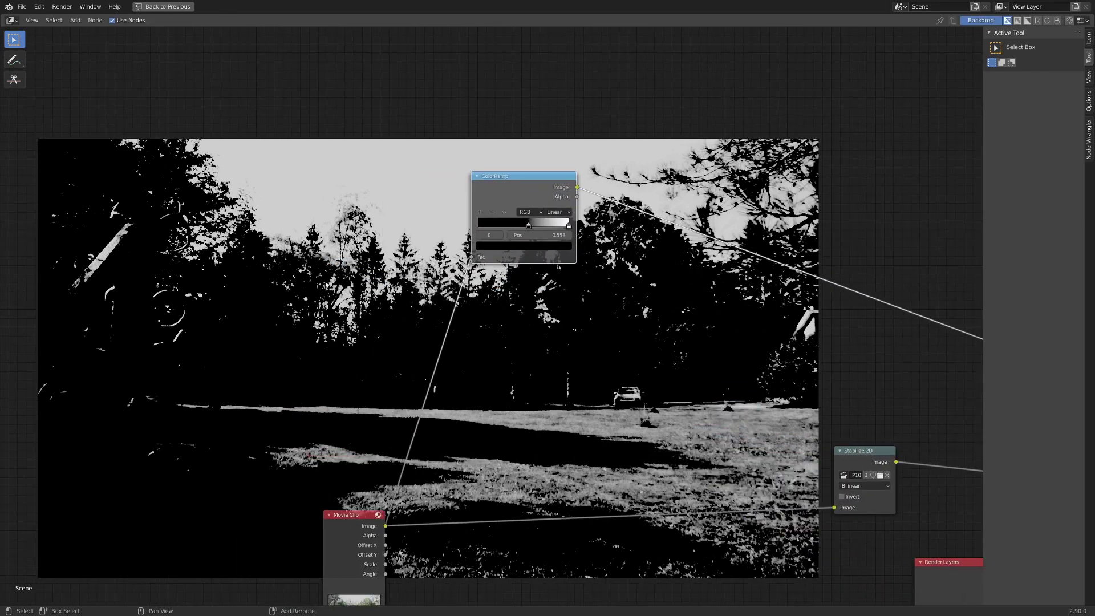
key("shift+a")
mouse_move(290, 252)
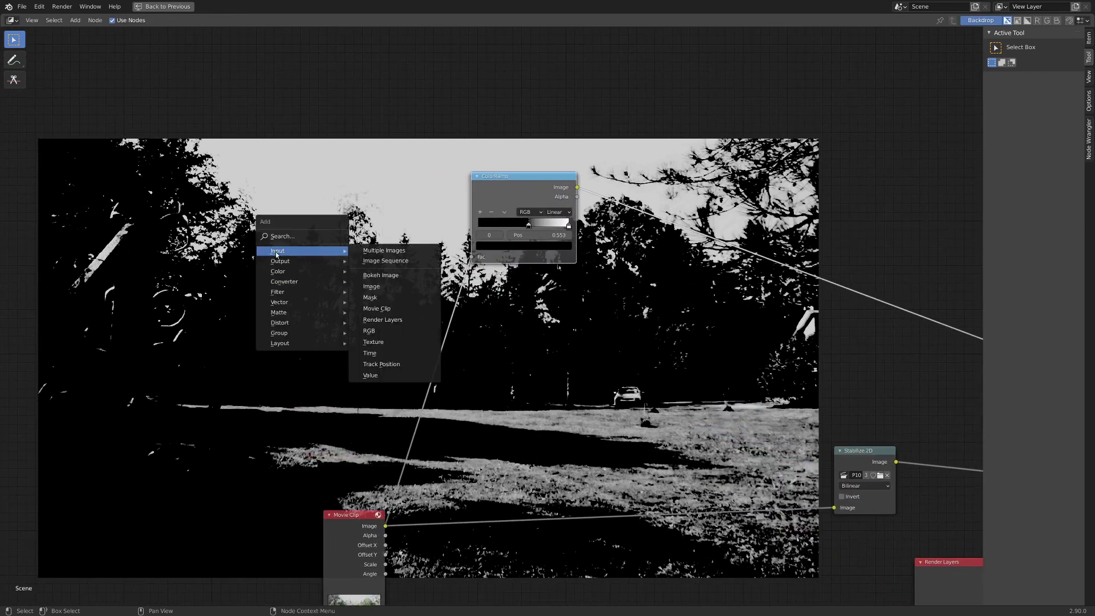
left_click(376, 297)
left_click(308, 338)
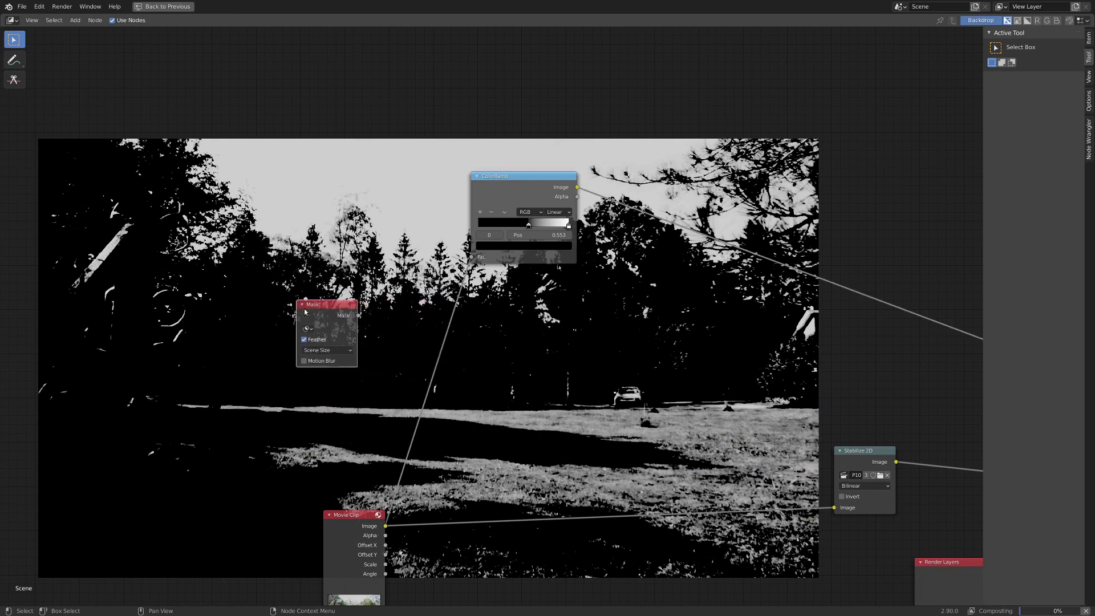
scroll(223, 349, "up", 2)
left_click(218, 335)
left_click(235, 353)
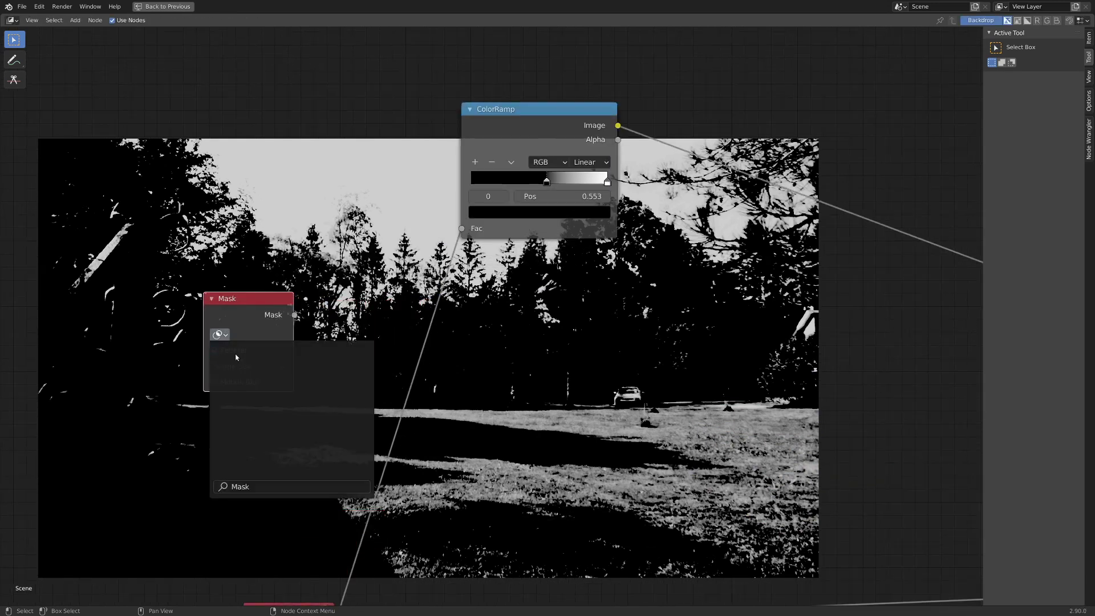
Place the Mask node directly below the ColorRamp and bring the ColorRamp closer to it
scroll(317, 332, "down", 2)
left_click_drag(288, 309, 463, 317)
middle_click_drag(462, 317, 409, 323)
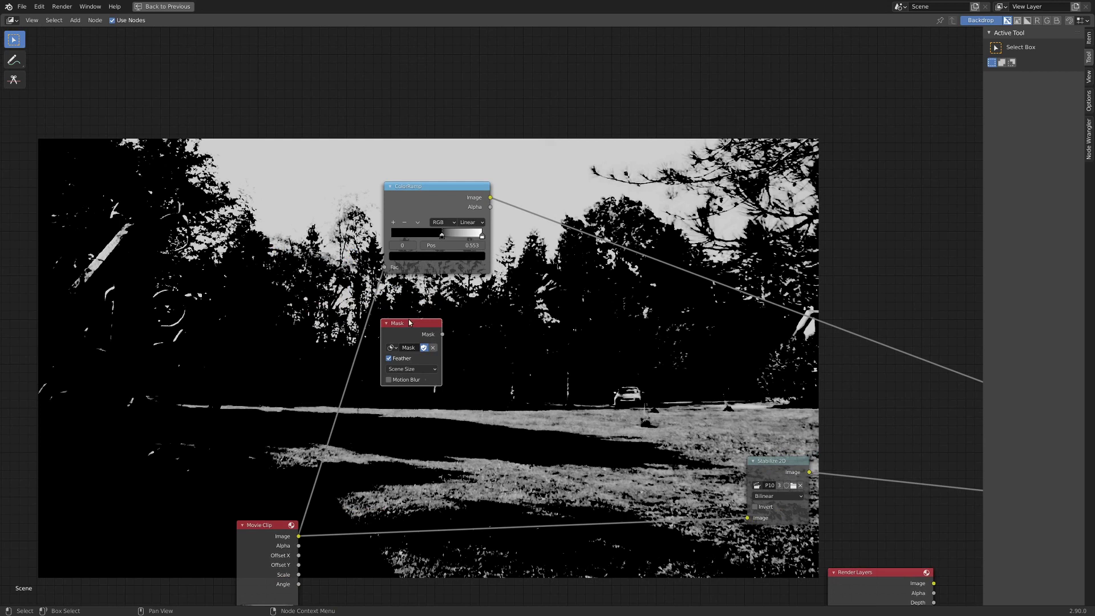
left_click_drag(432, 187, 409, 210)
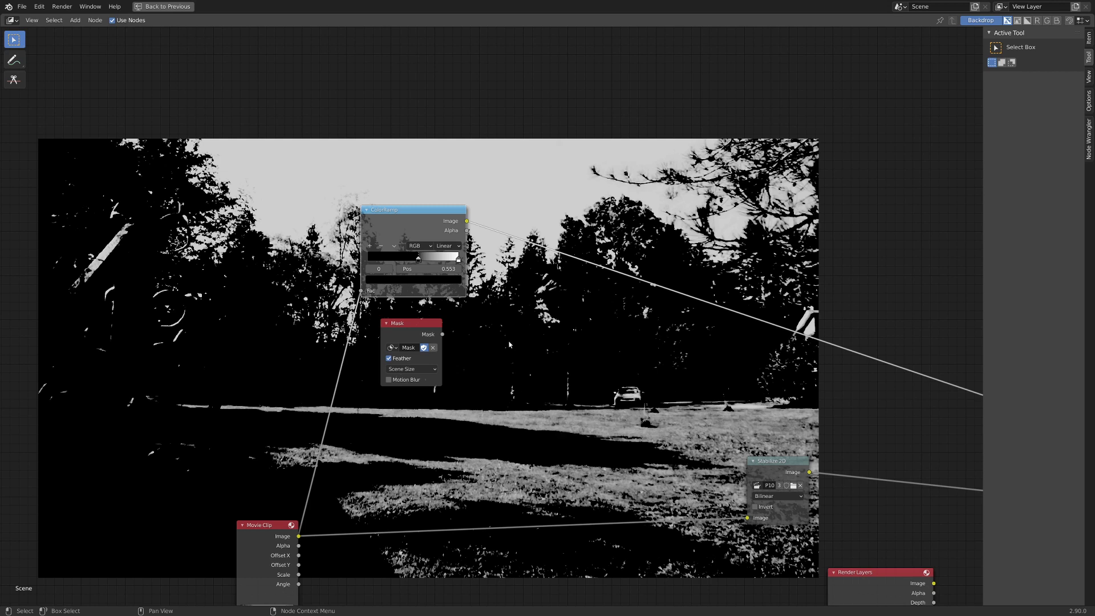
Insert a Mix node set to Multiply after the ColorRamp and connect the Mask output to its second Image input
key("shift+a")
mouse_move(504, 364)
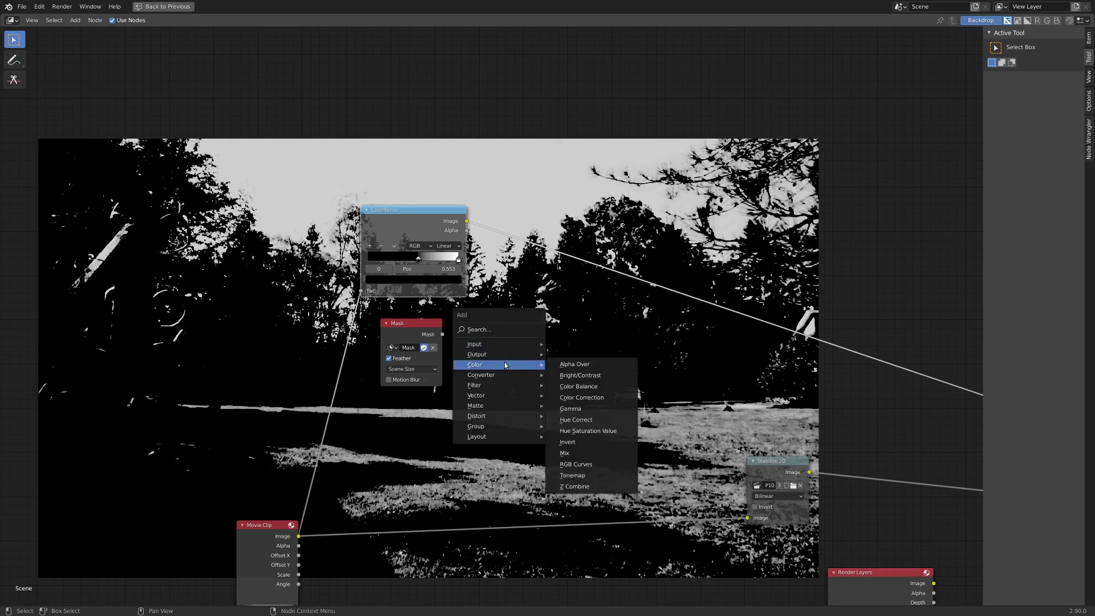
left_click(568, 453)
left_click(549, 226)
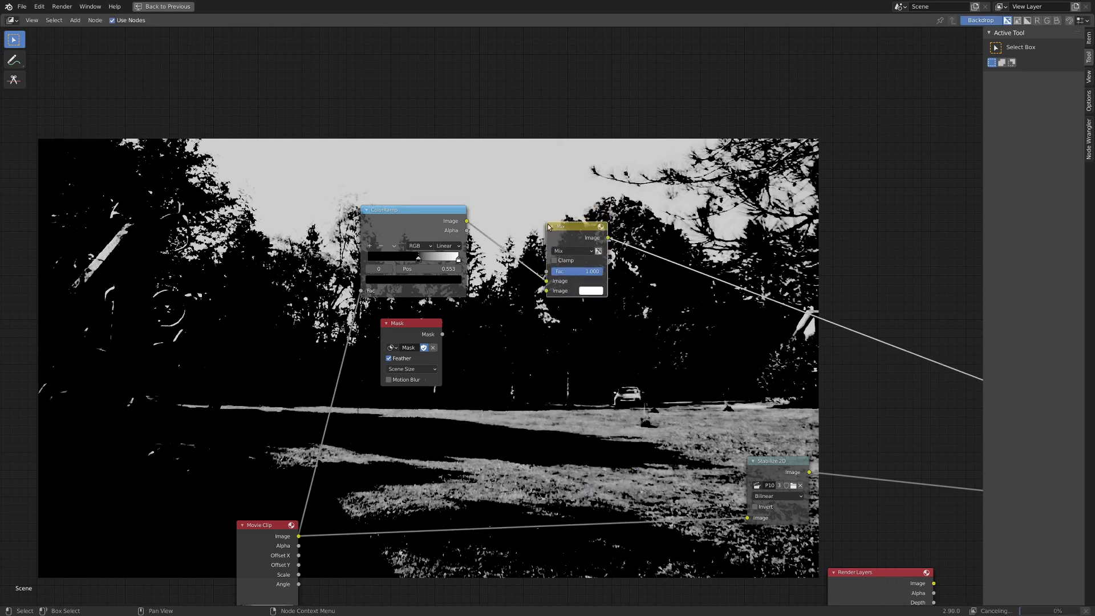
left_click(570, 251)
left_click(561, 286)
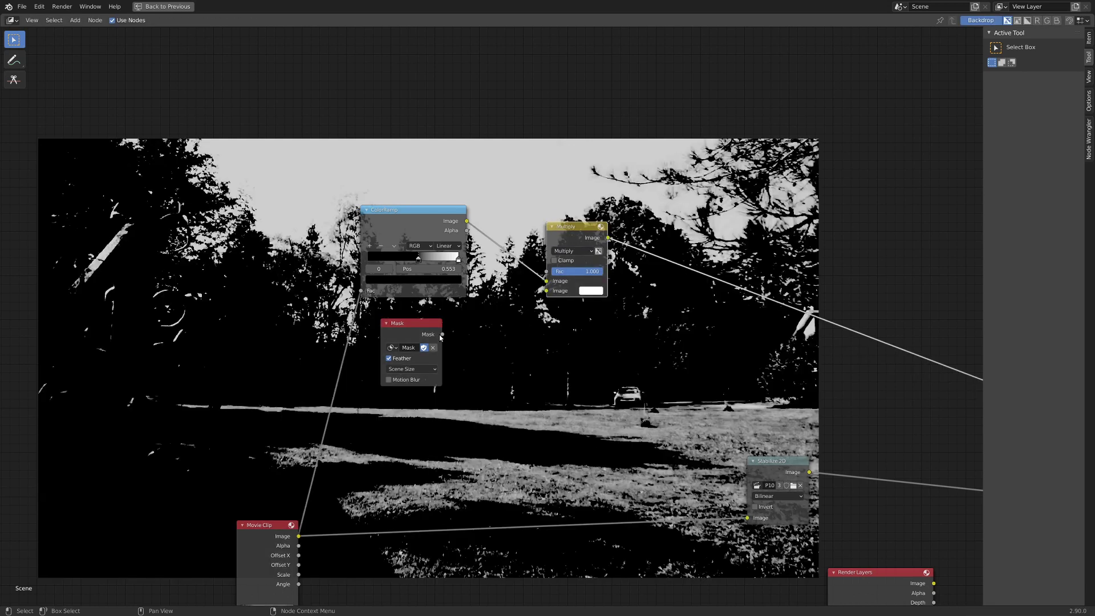
left_click_drag(444, 333, 522, 315)
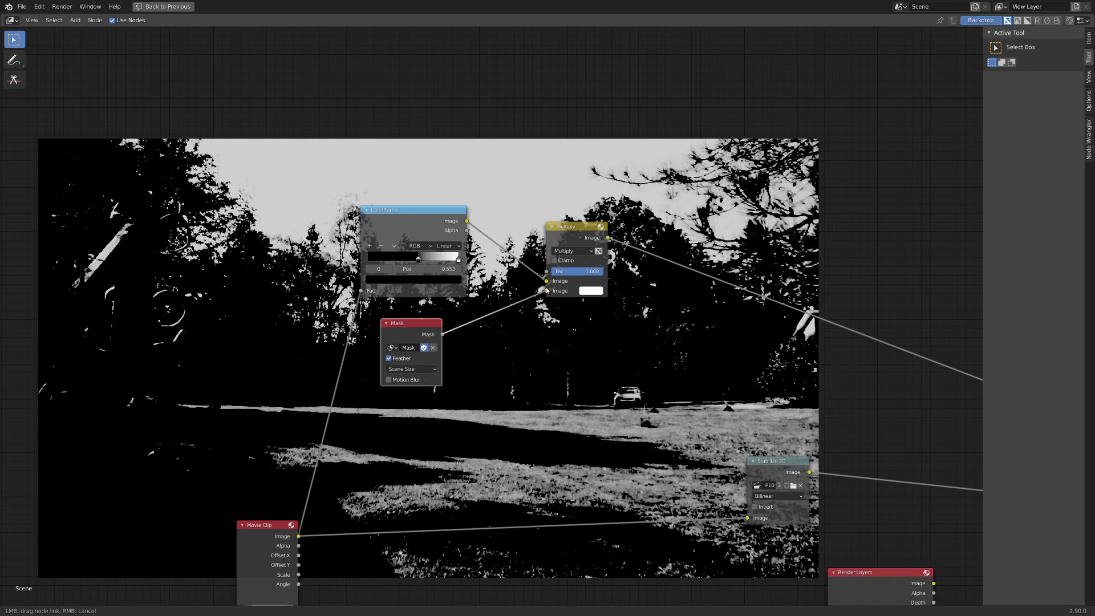
left_click_drag(546, 290, 545, 290)
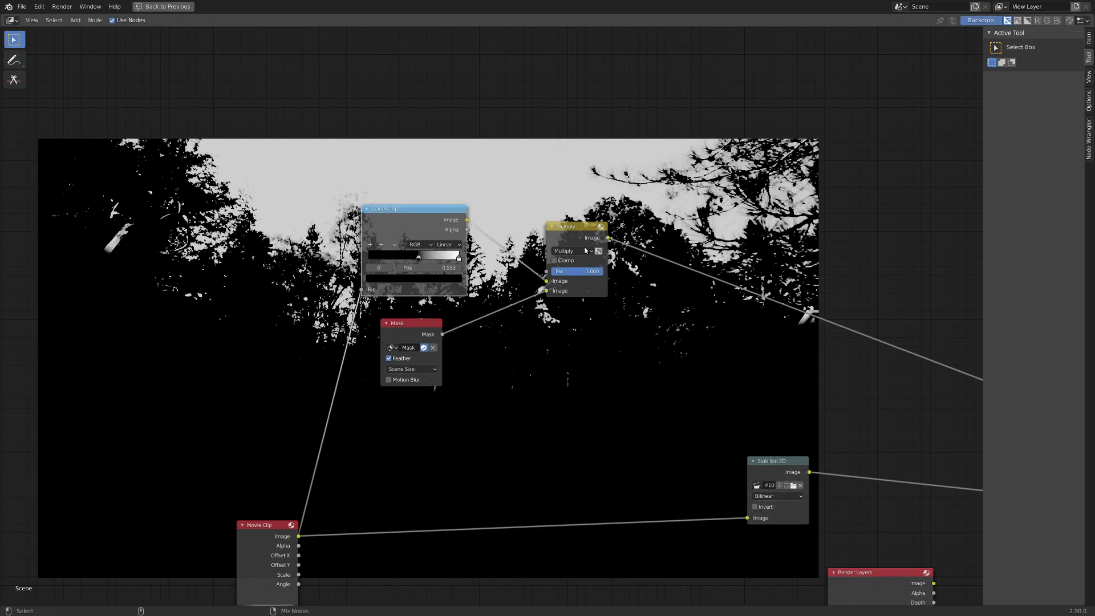
Move the Movie Clip node farther away from the ColorRamp and Mask nodes
middle_click_drag(602, 383, 495, 412)
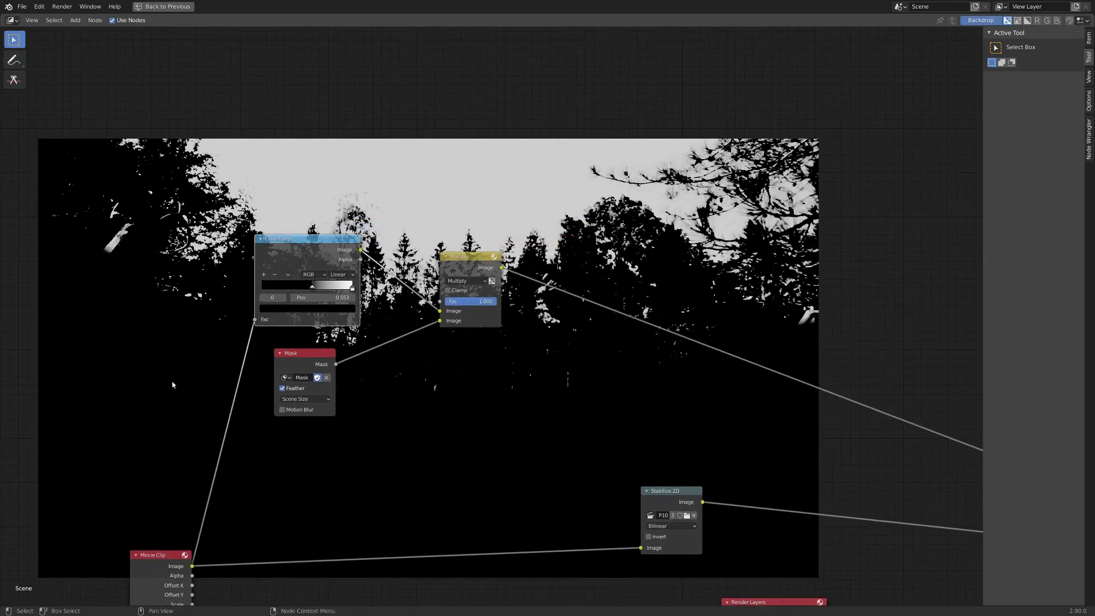
middle_click_drag(258, 376, 358, 443)
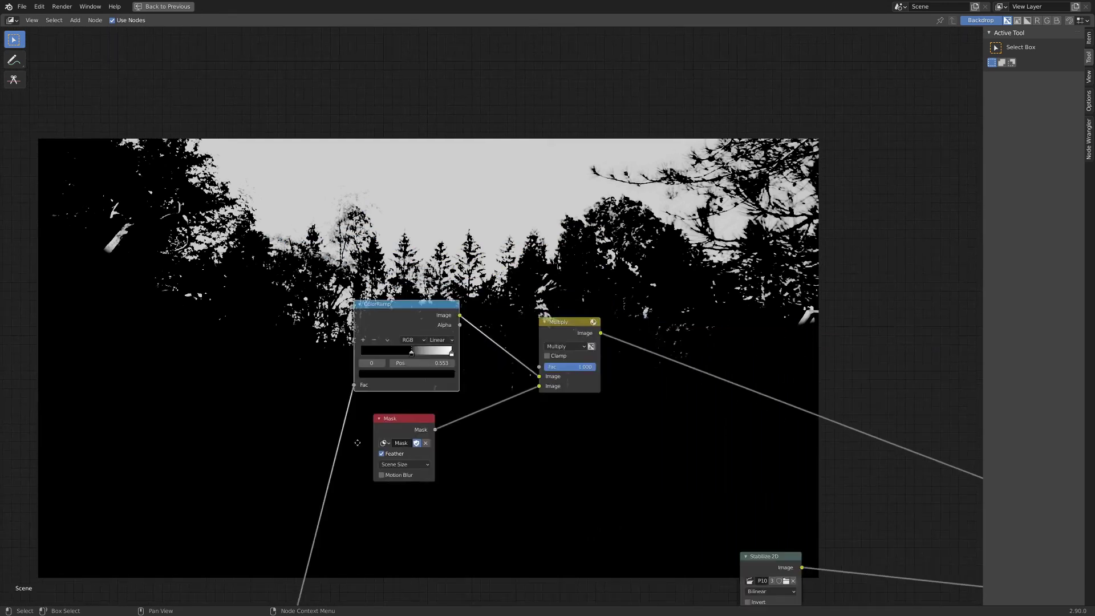
scroll(357, 442, "down", 2)
left_click_drag(264, 257, 506, 382)
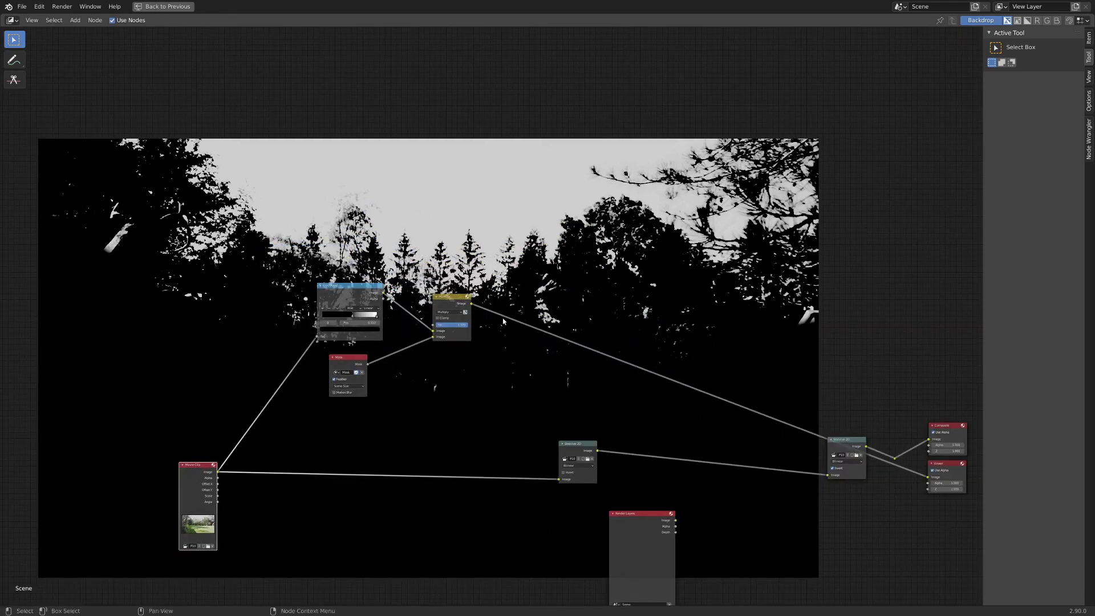
Duplicate the first Stabilize 2D node and insert the copy on the link coming out of the Multiply node
middle_click_drag(505, 320, 387, 315)
scroll(402, 399, "up", 1)
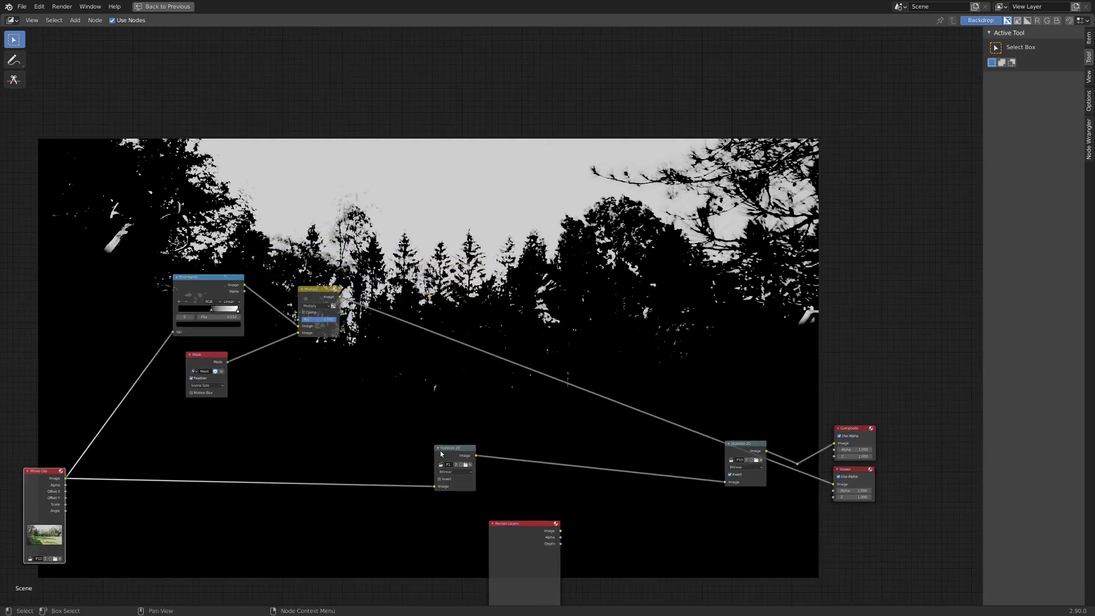
scroll(423, 448, "up", 1)
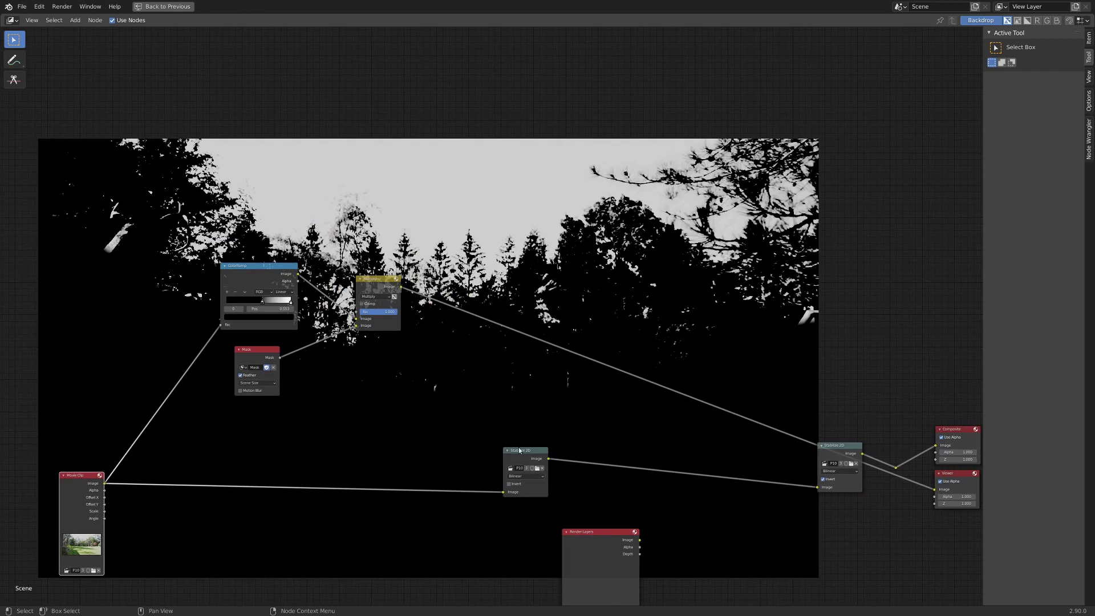
scroll(426, 432, "up", 2)
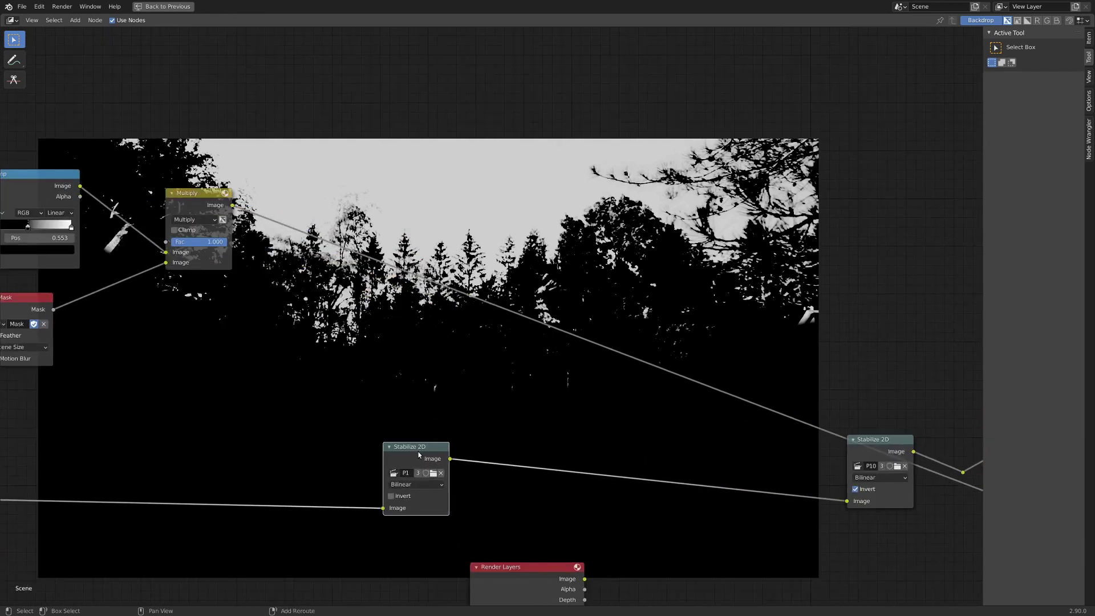
key("shift+d")
left_click(406, 254)
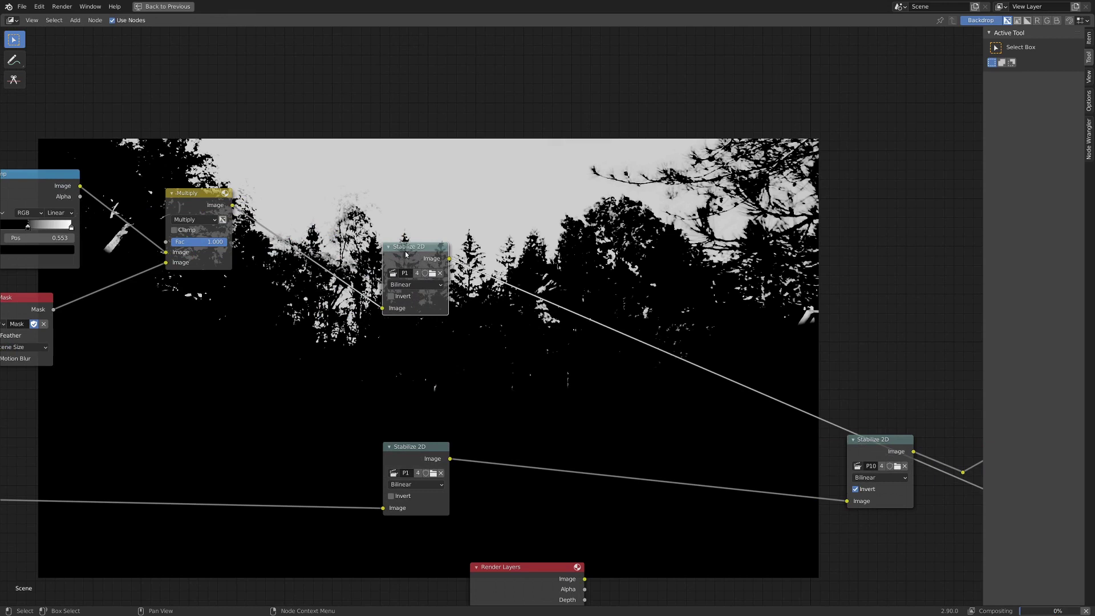
left_click_drag(406, 255, 404, 288)
scroll(438, 349, "down", 2)
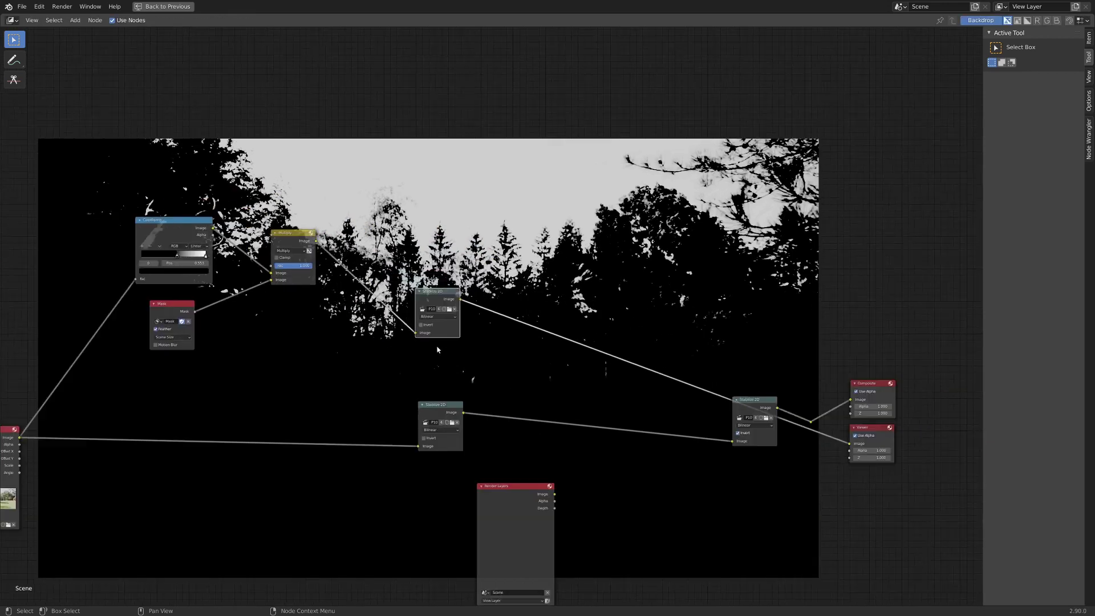
Shift the Render Layers node slightly sideways below the gap between the Stabilize 2D nodes
middle_click_drag(438, 349, 343, 316)
scroll(570, 362, "down", 1)
middle_click_drag(570, 362, 461, 346)
mouse_move(293, 447)
left_mouse_down()
mouse_move(397, 430)
mouse_move(314, 445)
left_mouse_up()
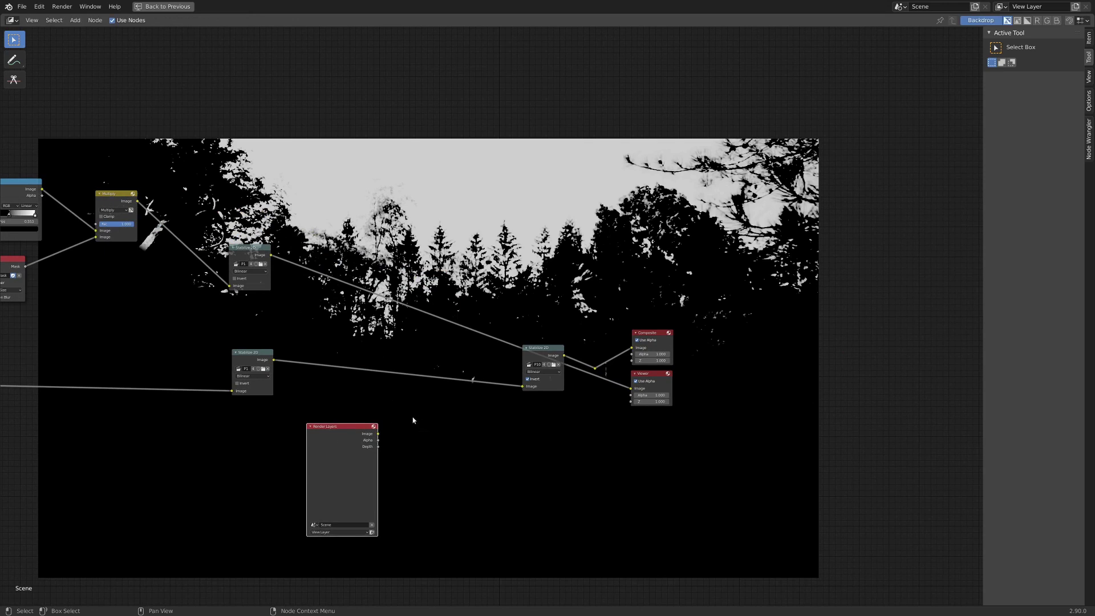
Leave the maximized compositor view and add a General Layout workspace
key("ctrl+space")
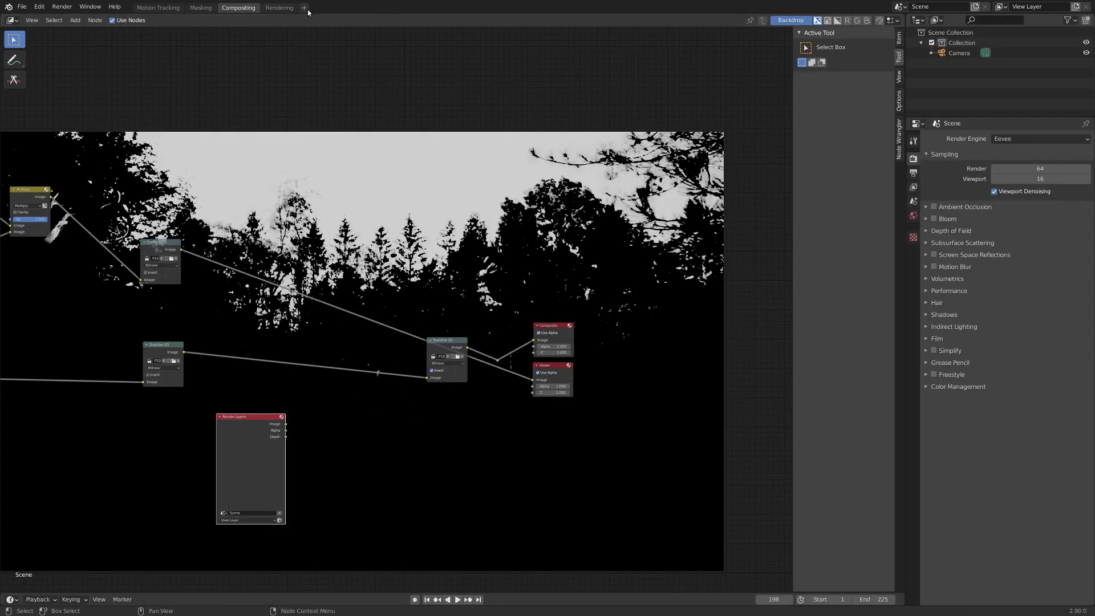
left_click(304, 8)
mouse_move(296, 25)
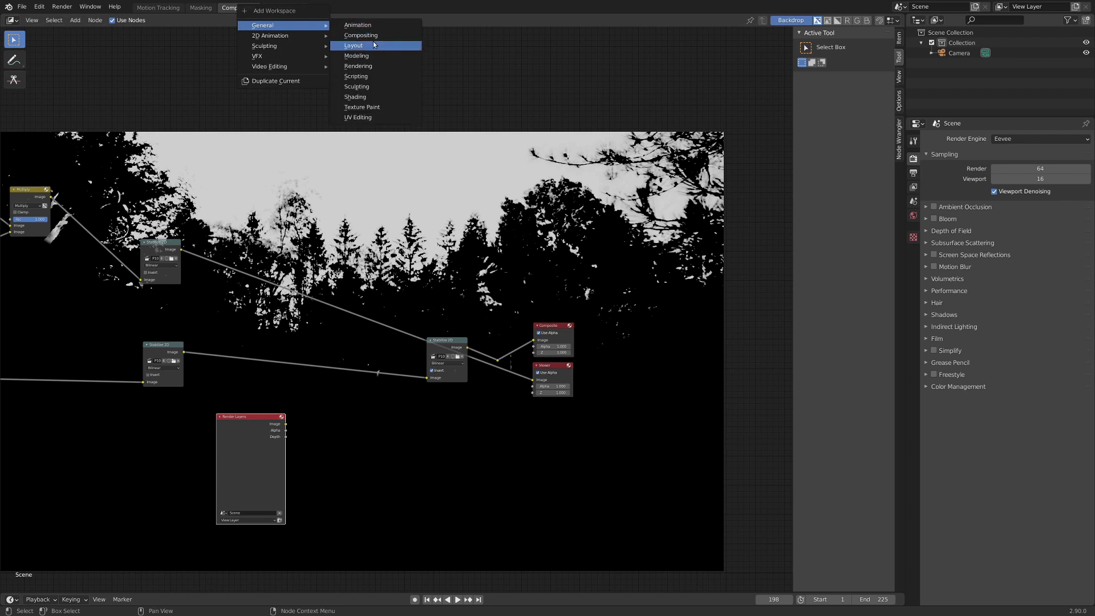
left_click(374, 45)
Clear the location and rotation of the scene's camera so it sits unrotated at the world origin
middle_click_drag(442, 267, 588, 326)
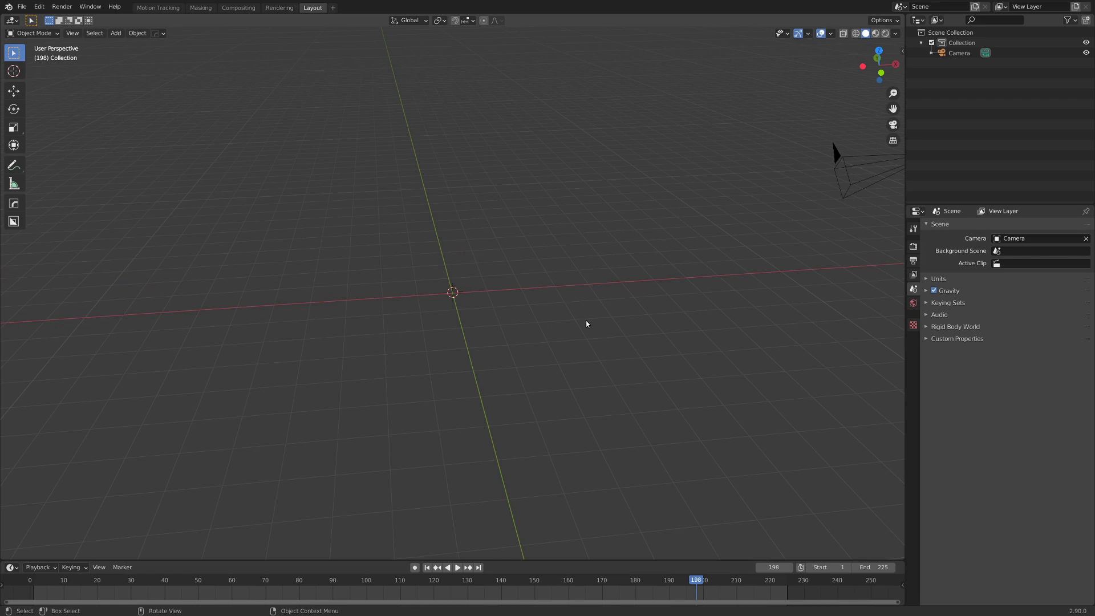
left_click(847, 189)
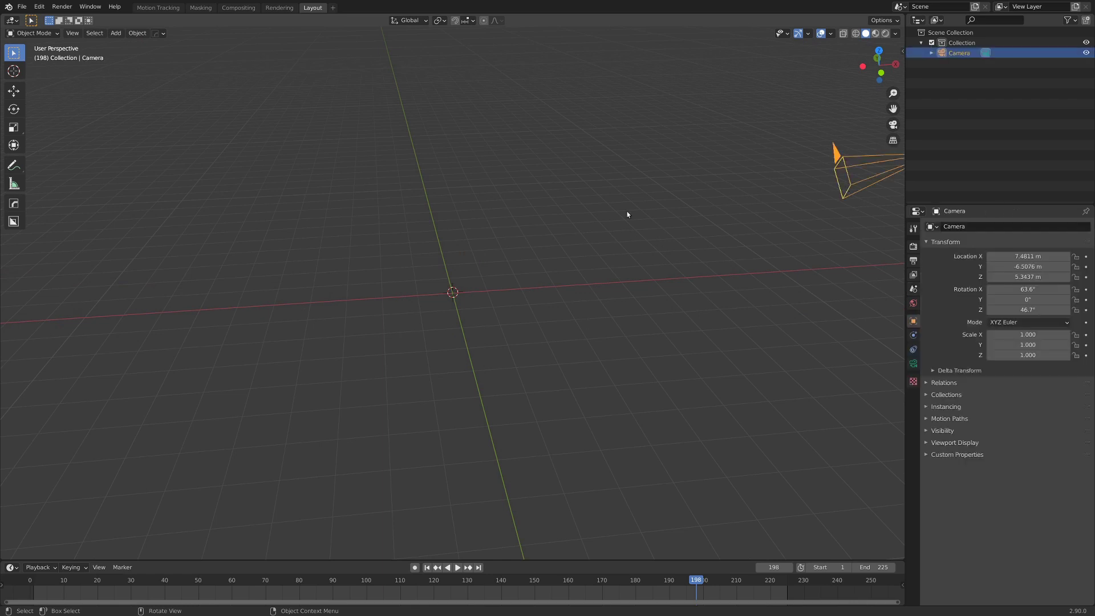
key("alt+g")
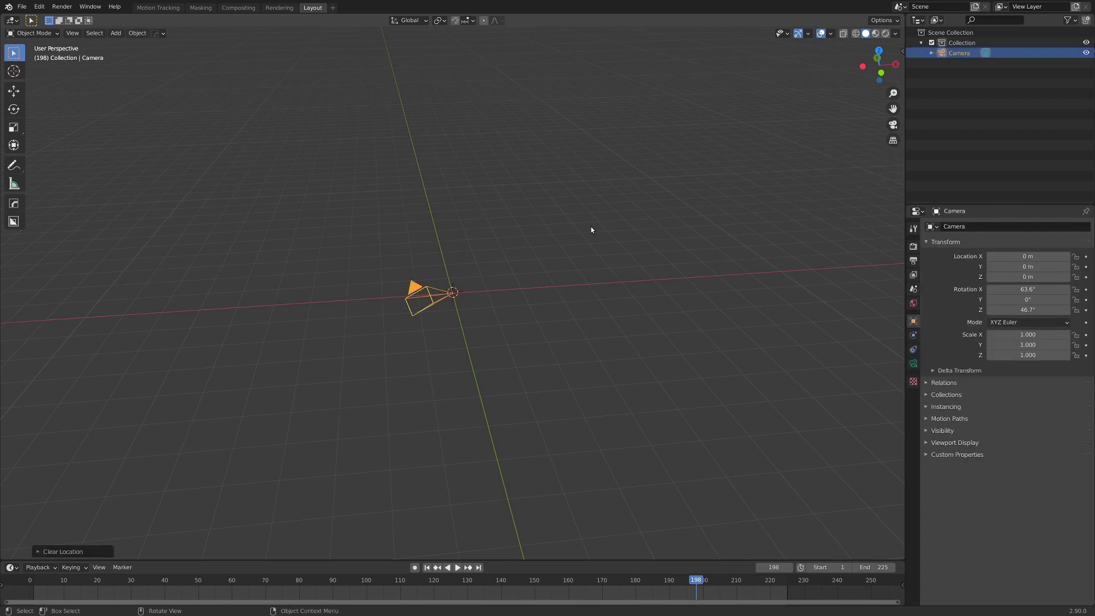
key("alt+r")
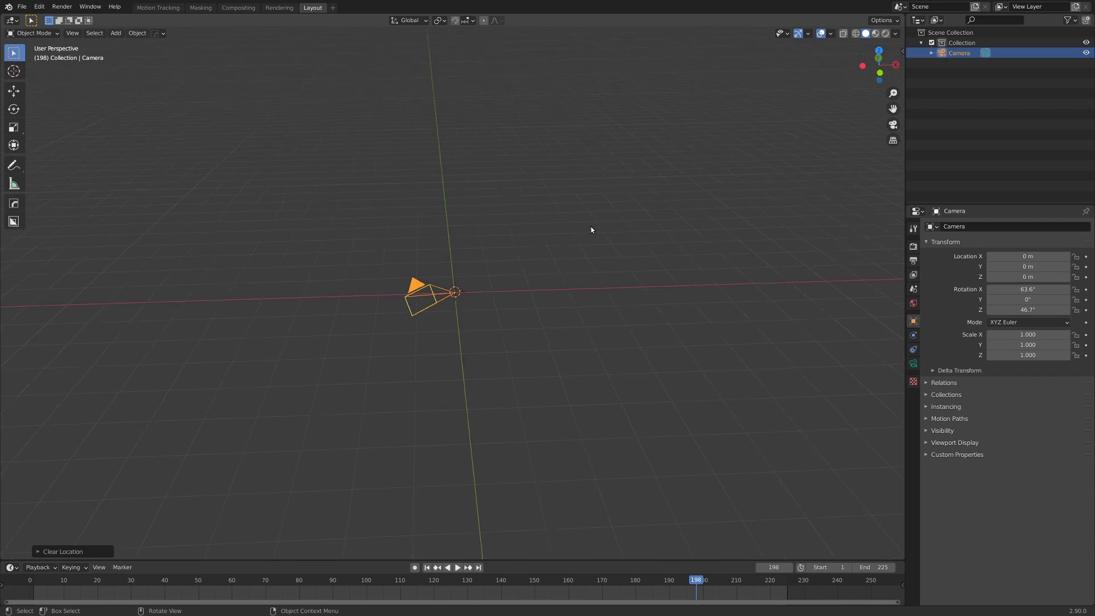
Look through the camera and rotate it 90° around the global X axis
key("KP_0")
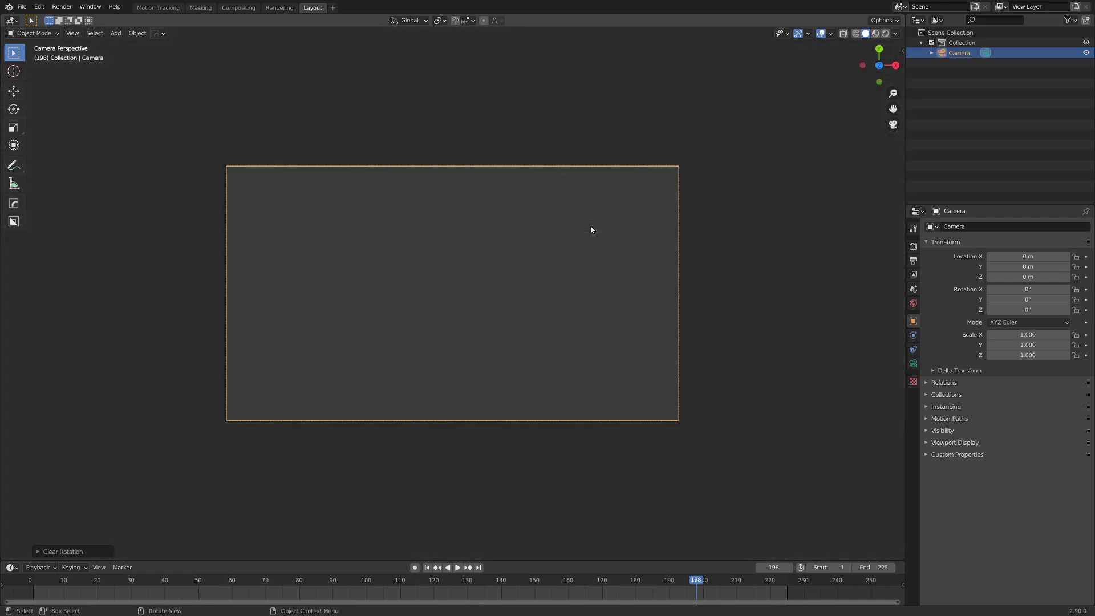
key("r")
key("x")
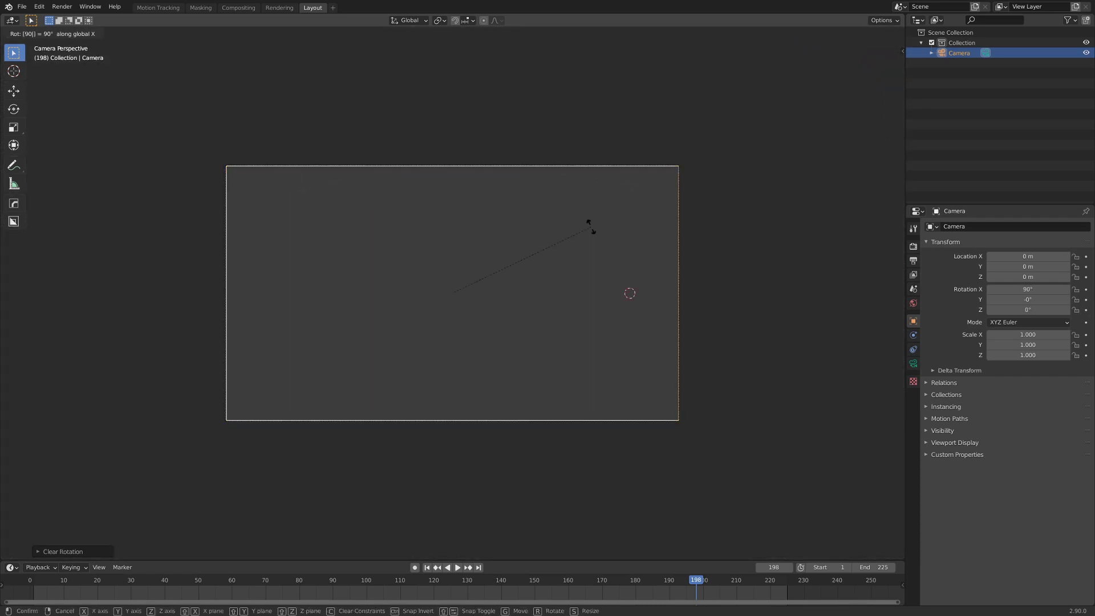
key("Return")
Raise the camera along the Z axis to a height of about 0.125 m
middle_click_drag(604, 234, 369, 291)
key("g")
key("z")
left_click(573, 284)
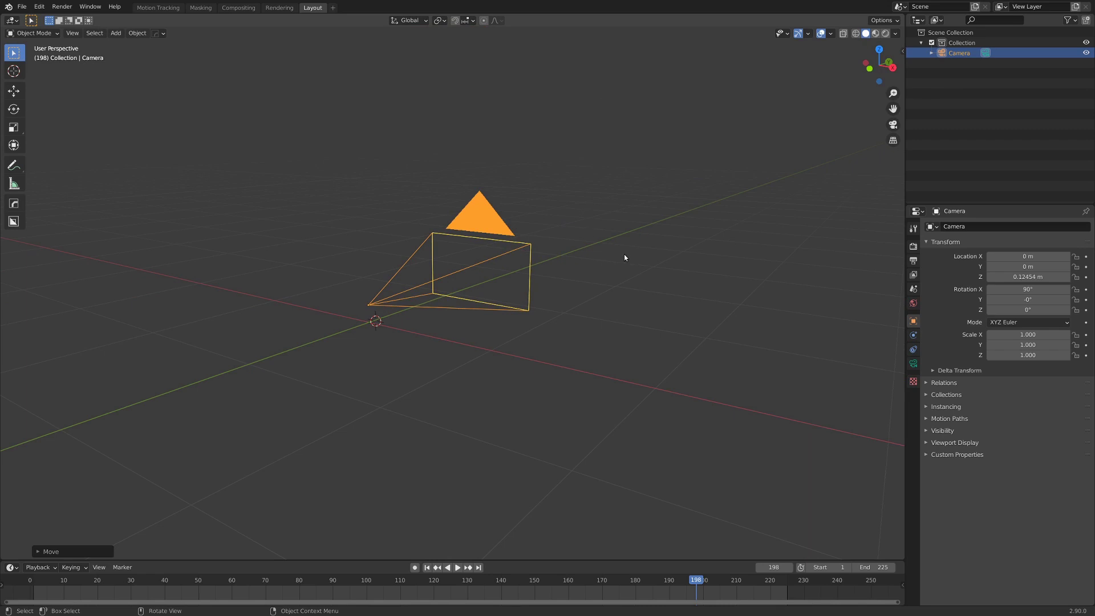
Use an Environment Texture as the world colour, try signal_hill_dawn_4k.hdr, and load small_harbor_01_4k.hdr in rendered shading
left_click(913, 303)
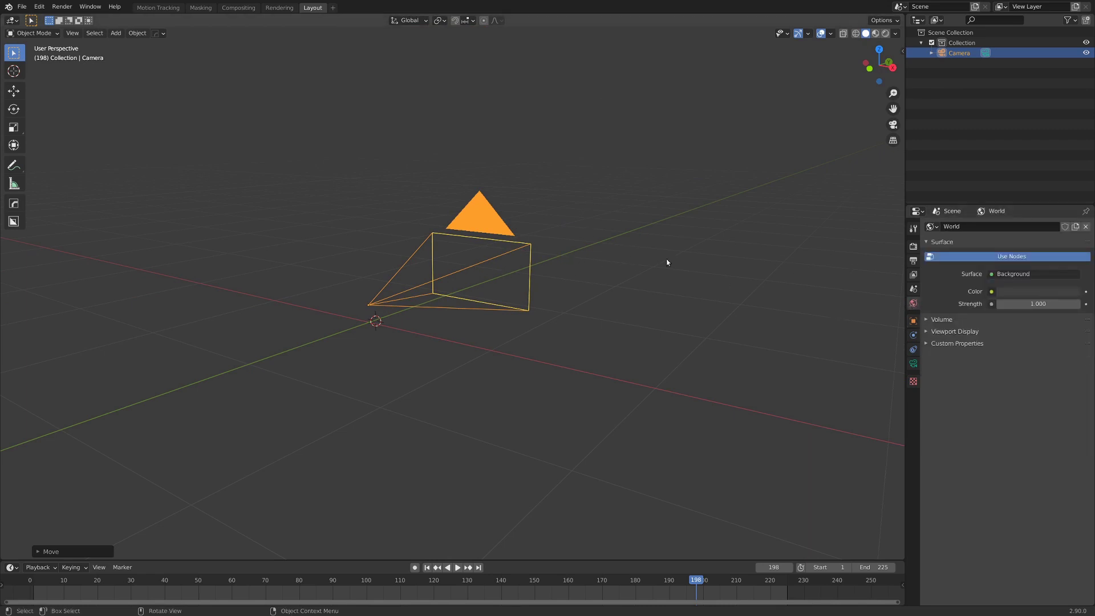
middle_click_drag(667, 262, 618, 259)
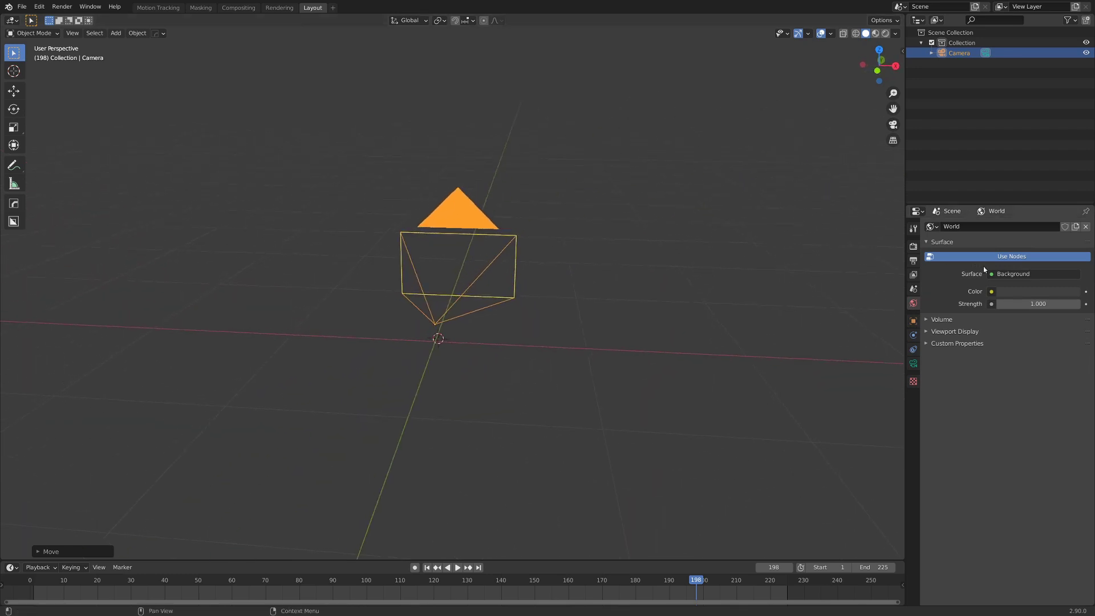
left_click(991, 292)
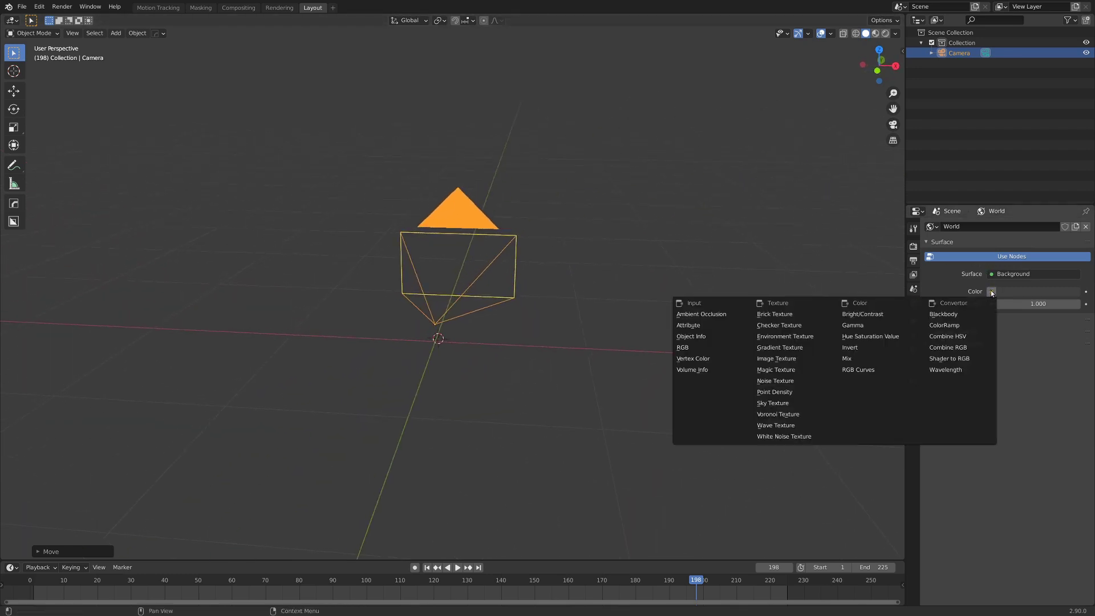
left_click(793, 344)
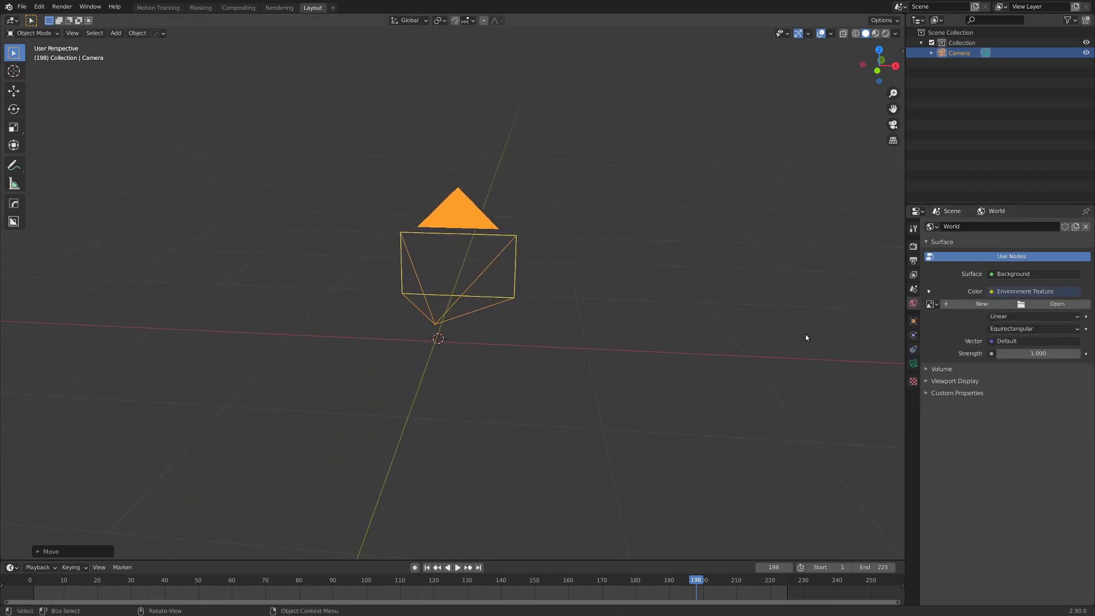
left_click(1052, 306)
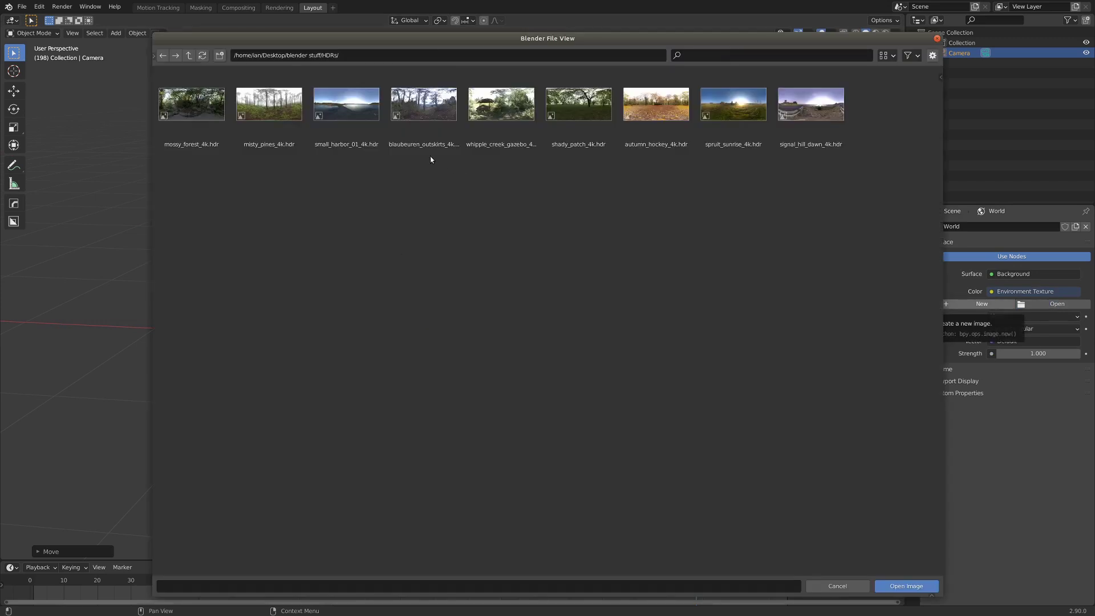
middle_click_drag(792, 274, 903, 275)
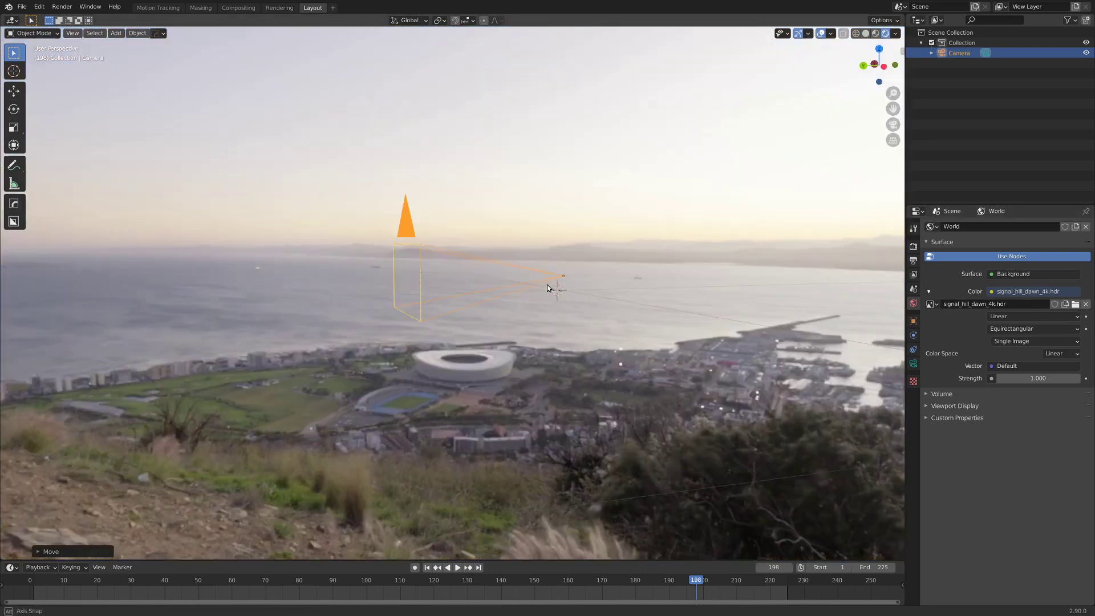
middle_click_drag(548, 284, 674, 276)
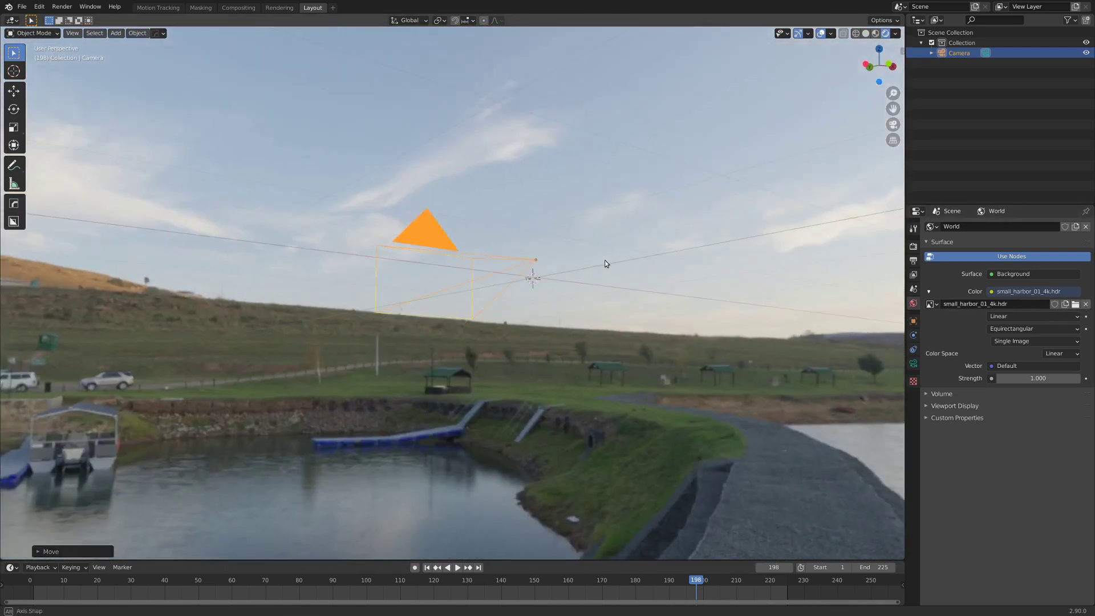
middle_click_drag(603, 262, 509, 297)
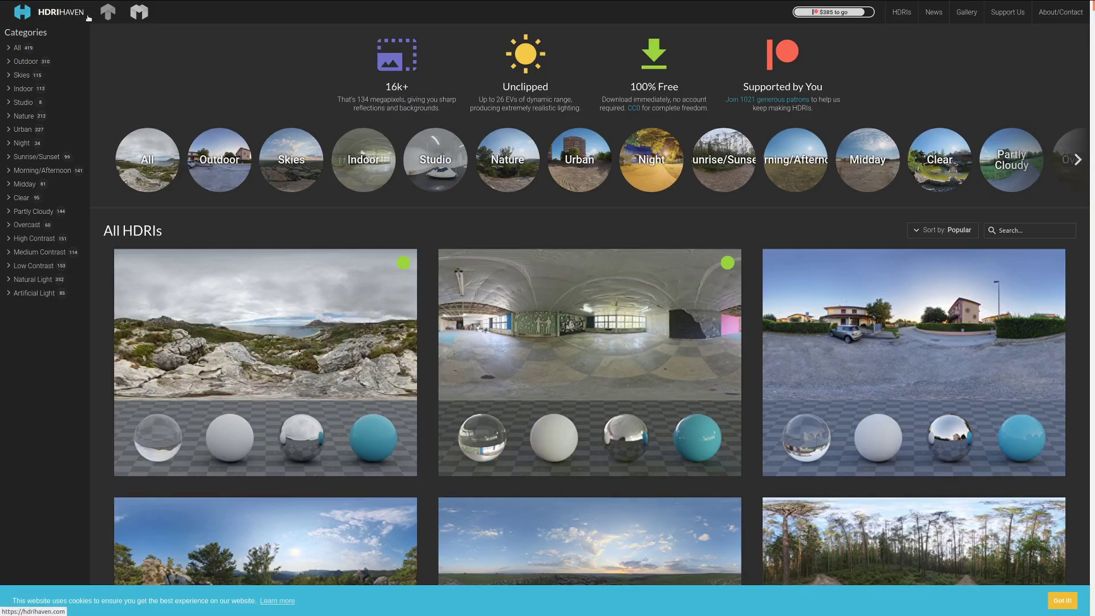
Switch to the HDRI Haven website and browse its collection of all HDRIs
scroll(398, 203, "down", 5)
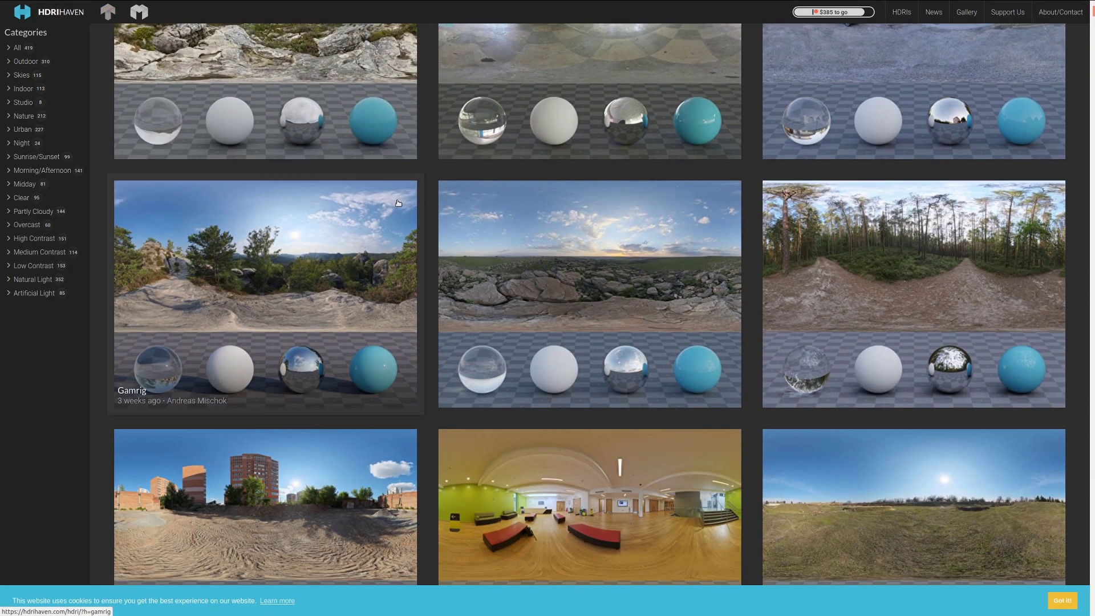
scroll(398, 203, "down", 14)
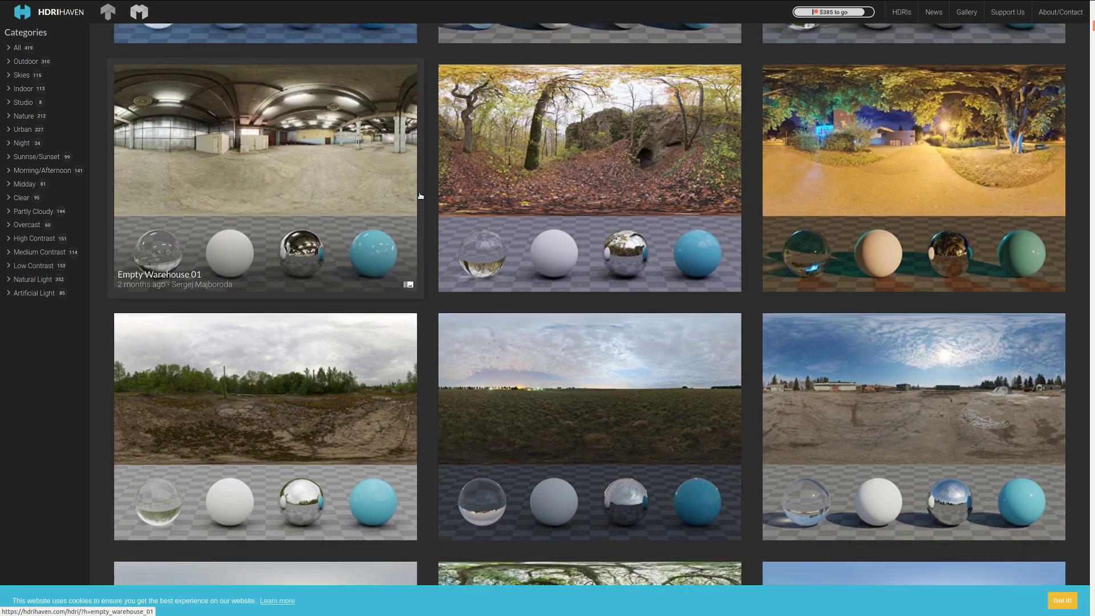
scroll(420, 195, "down", 5)
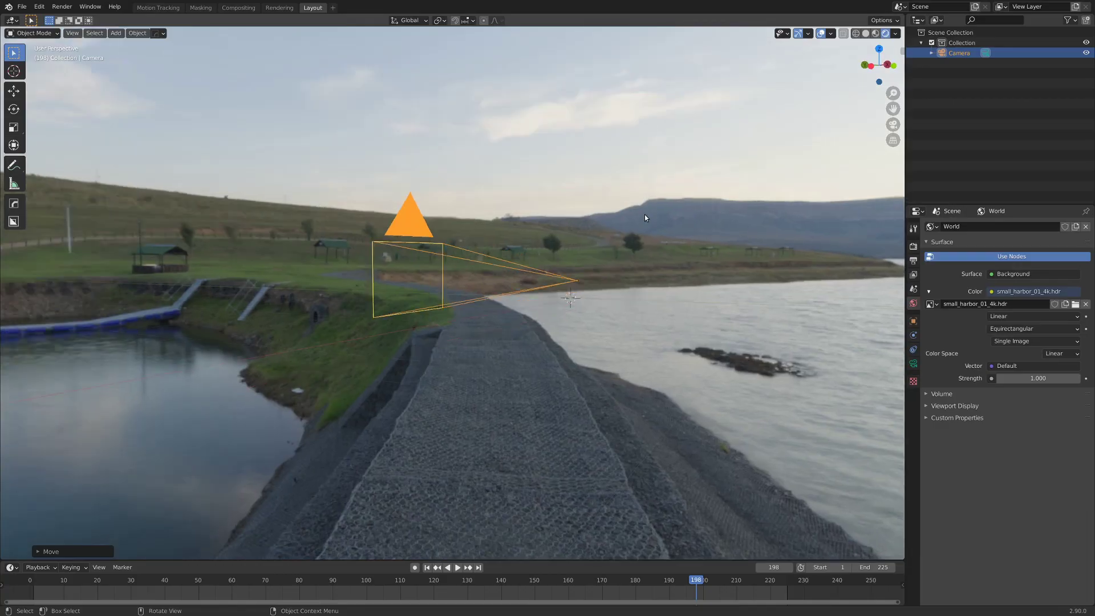
Switch back to Blender, look through the camera and aim it with walk navigation at the clouds above the sunlit hillside
key("KP_0")
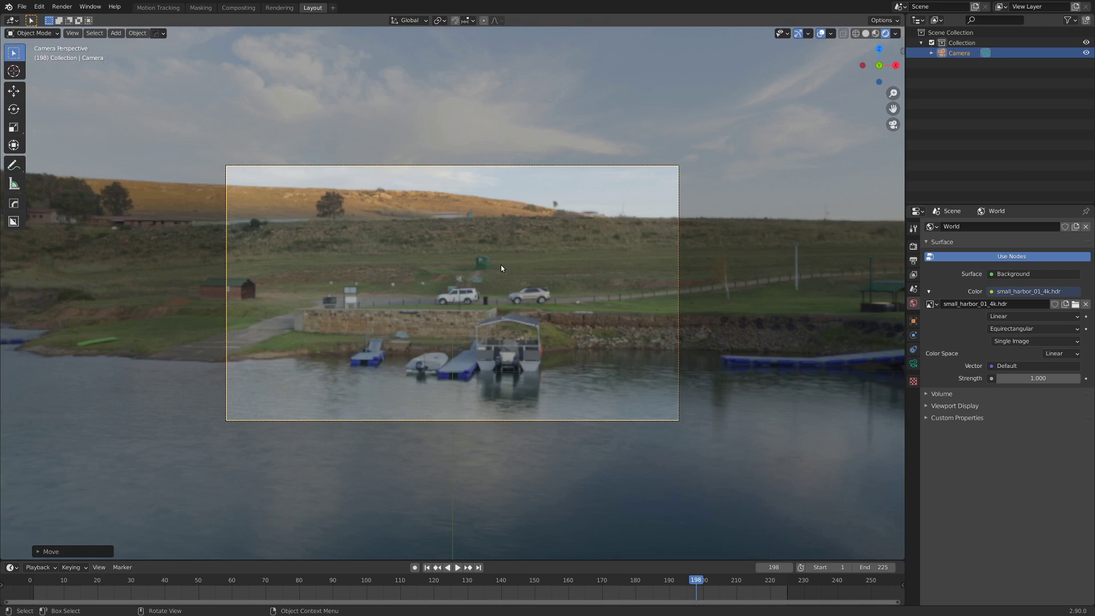
key("shift+grave")
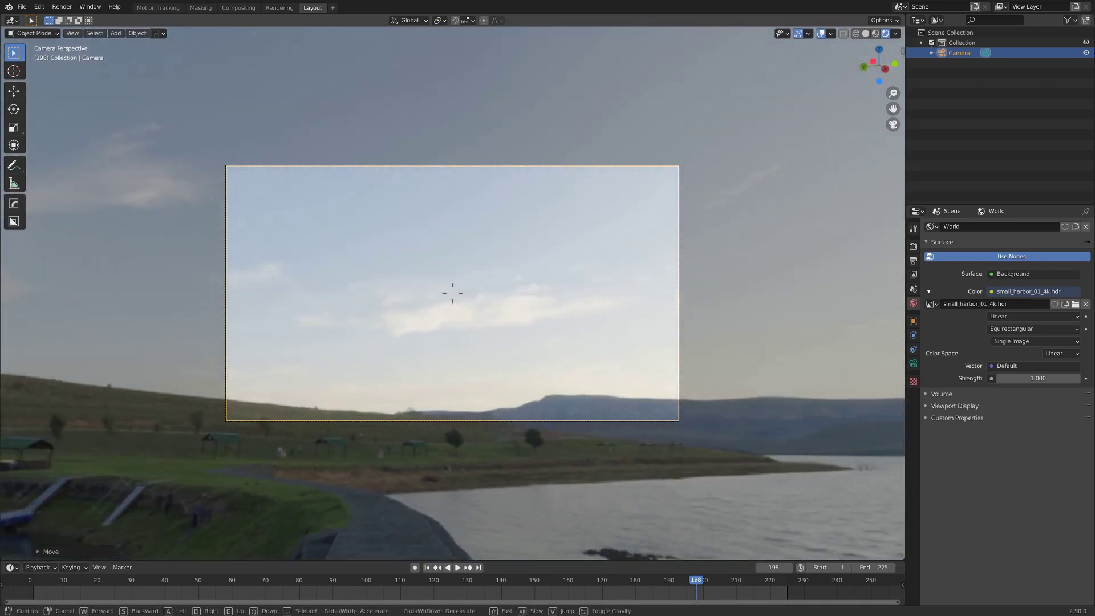
mouse_move(452, 293)
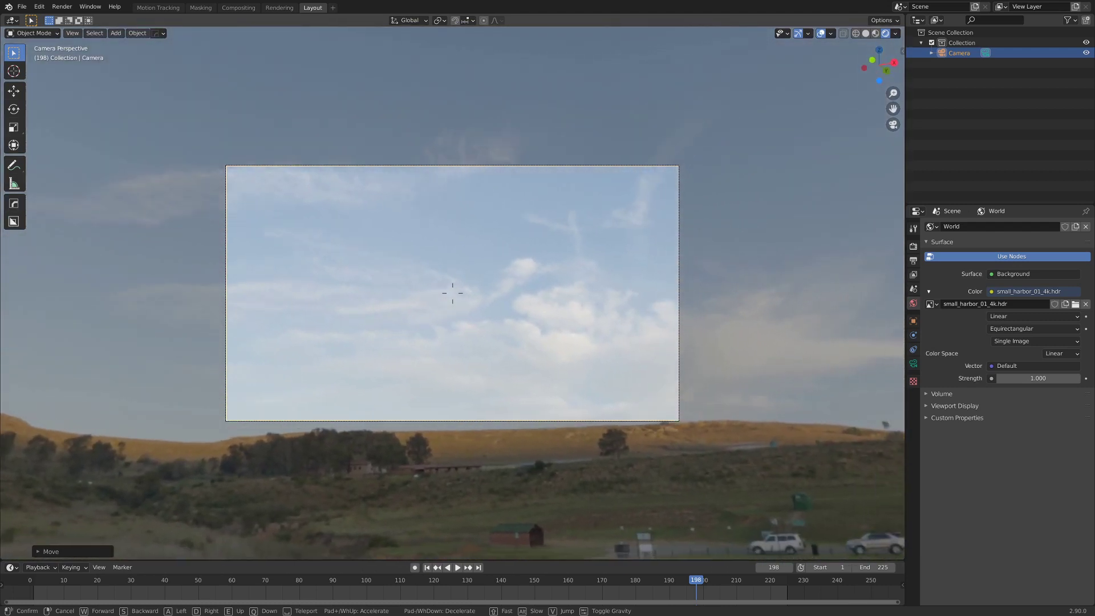
left_click(466, 295)
key("shift+grave")
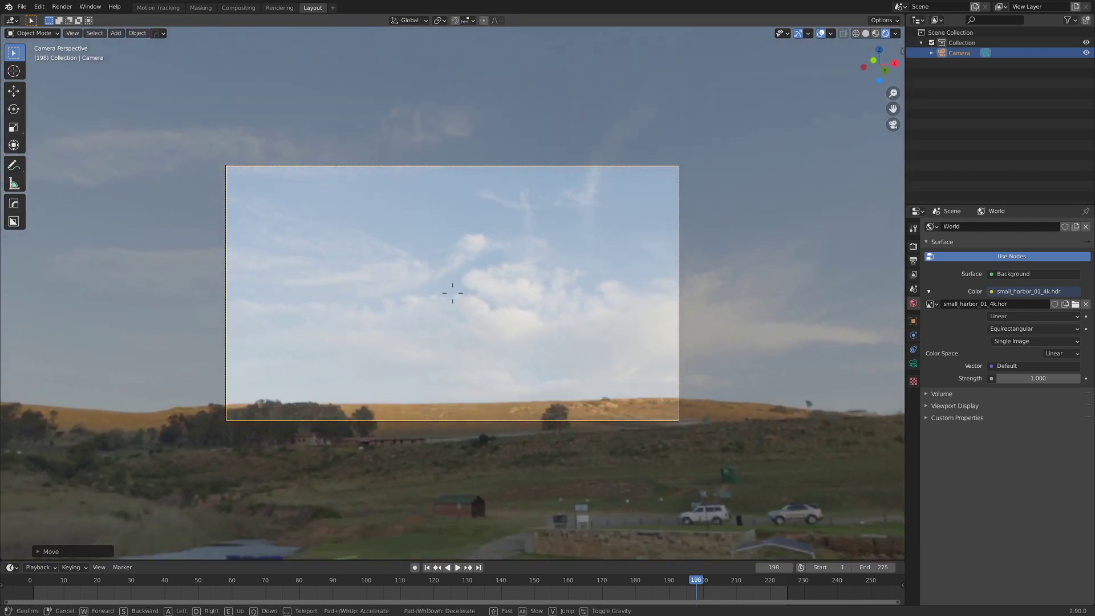
left_click(453, 293)
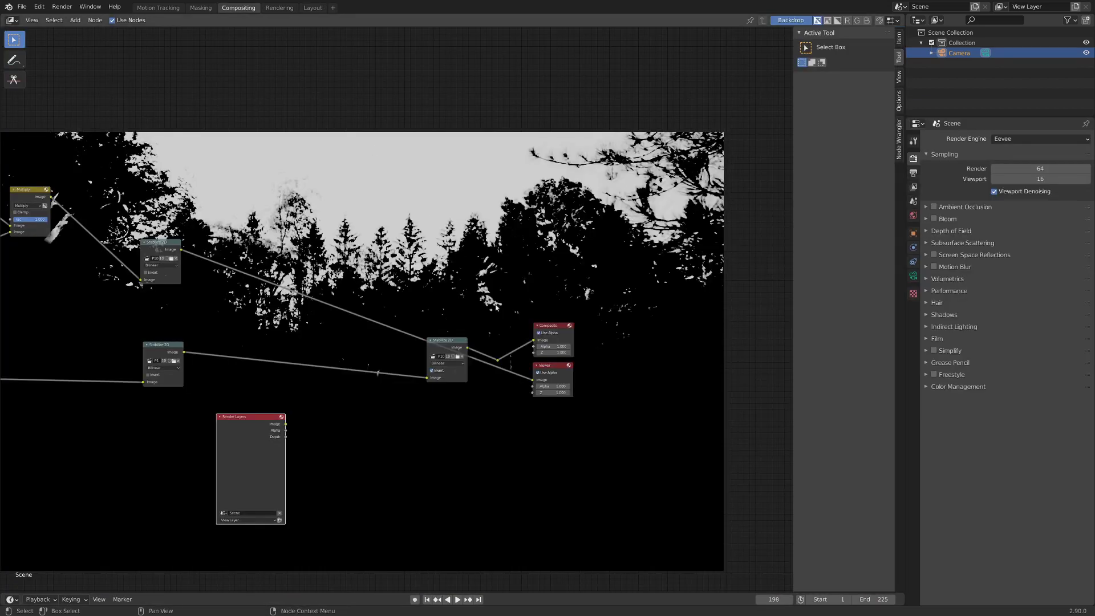
In the Compositing workspace, render frame 198 and preview the Render Layers image in the backdrop
scroll(458, 319, "down", 4)
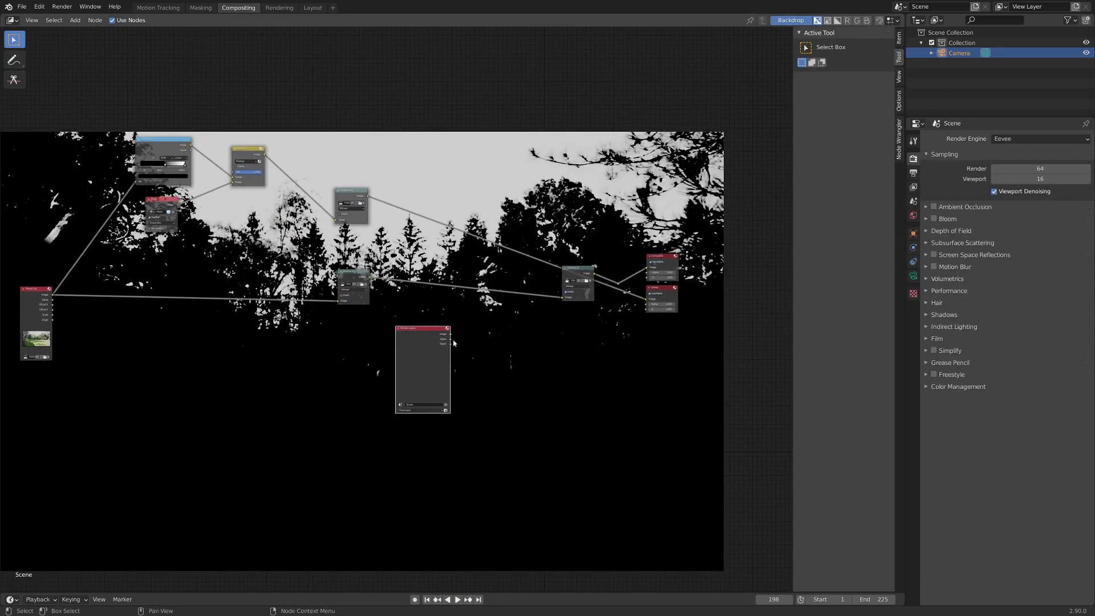
key("F12")
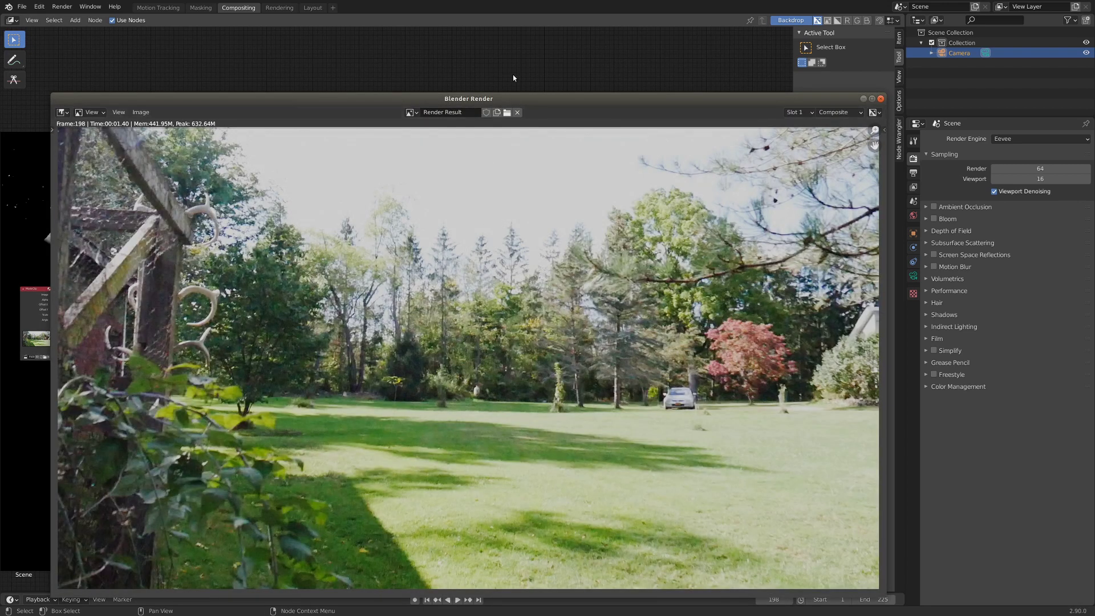
key("Escape")
scroll(376, 391, "up", 1)
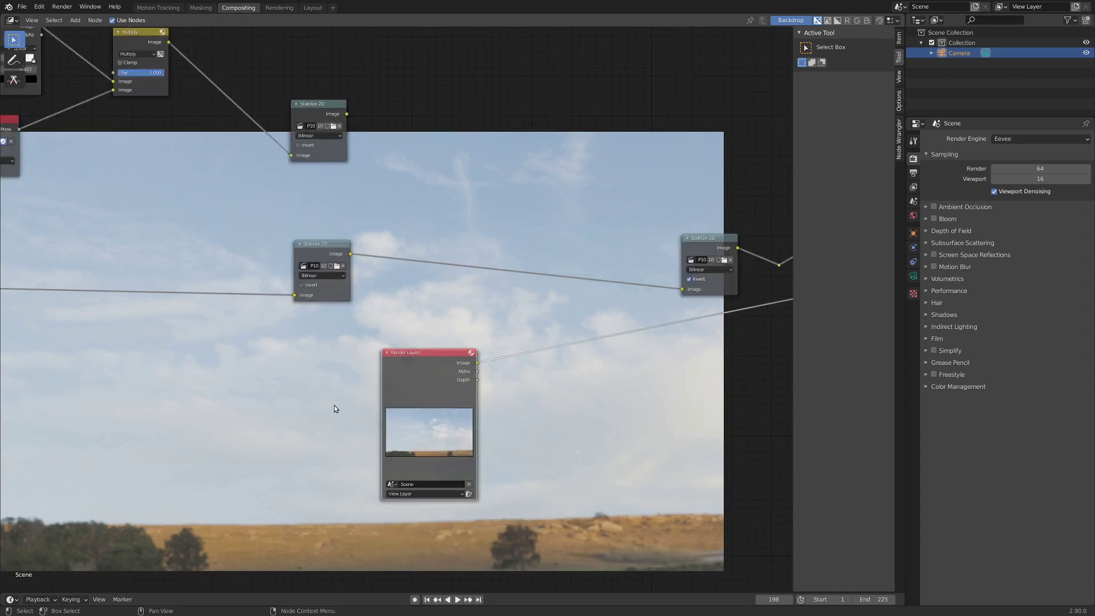
Insert a Mix node between the footage's Stabilize 2D and the inverted Stabilize 2D, with the Render Layers image as its second image
key("ctrl+space")
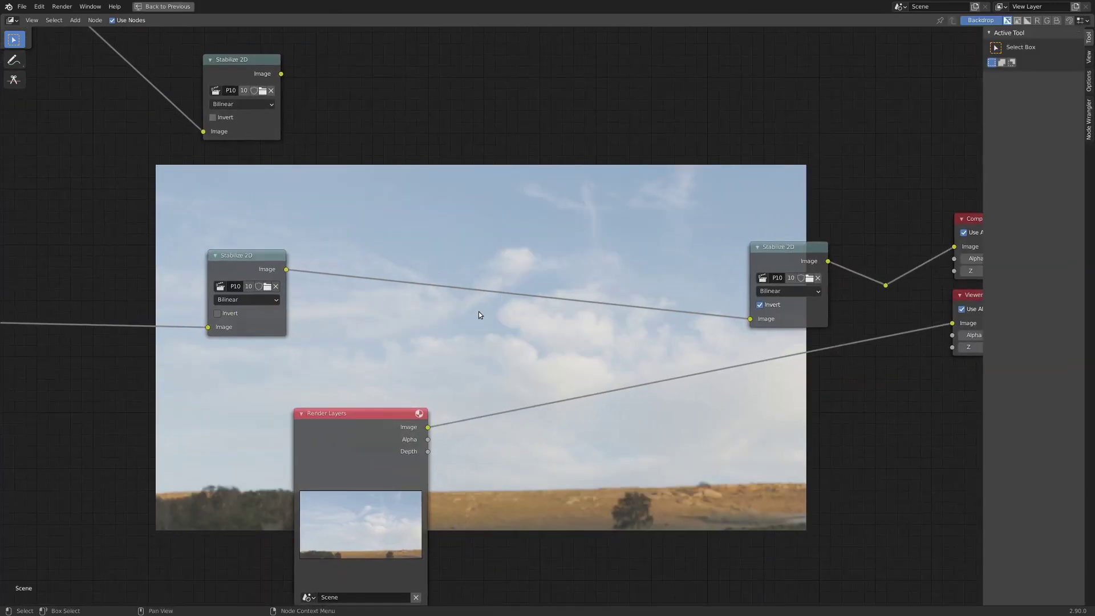
key("shift+a")
mouse_move(501, 309)
left_click(553, 395)
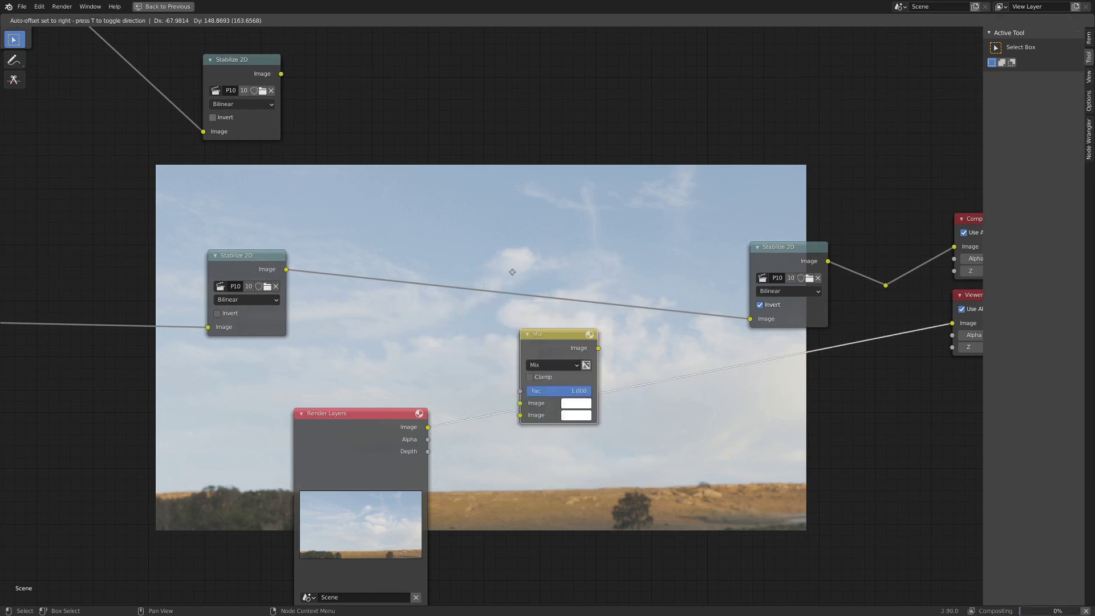
left_click(522, 177)
left_click_drag(430, 428, 530, 322)
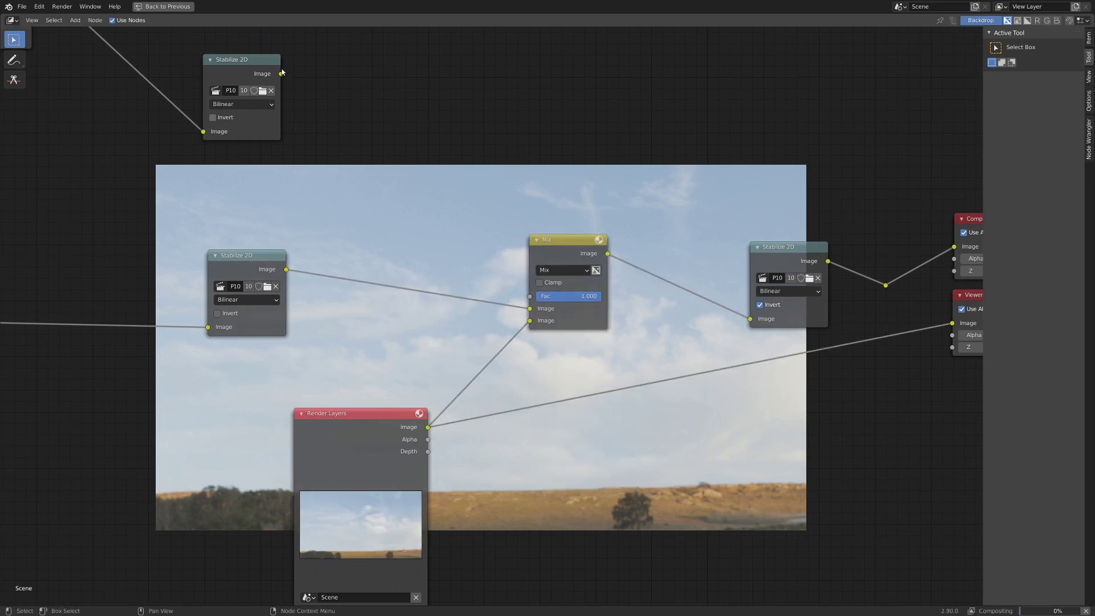
Connect the stabilized matte to the Mix node's Fac input and inspect the mixed sky and footage in the backdrop
left_click_drag(281, 73, 256, 84)
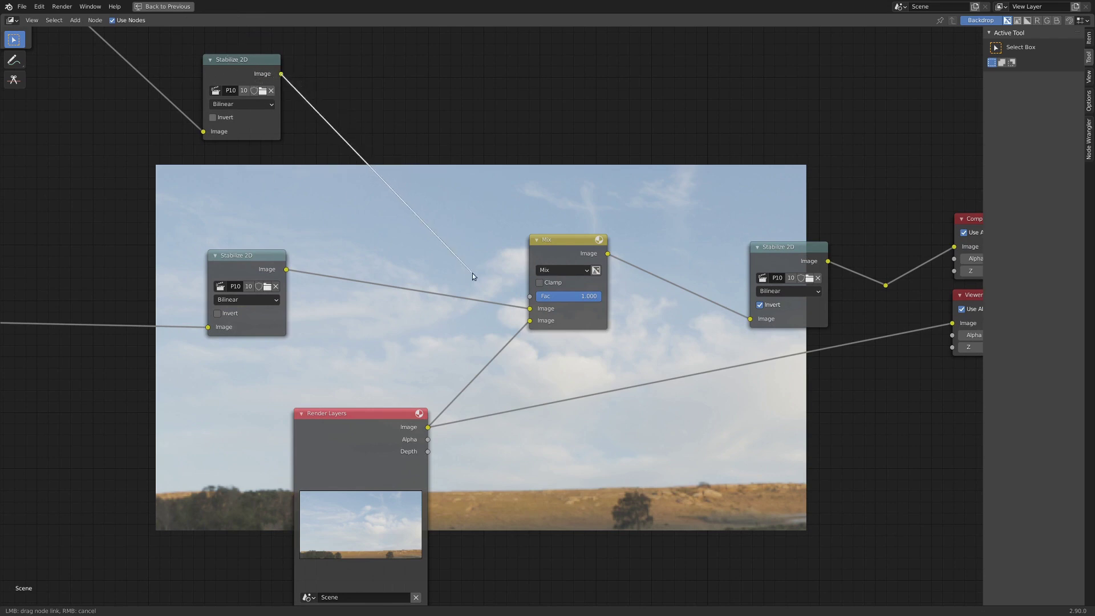
left_click_drag(473, 276, 537, 303)
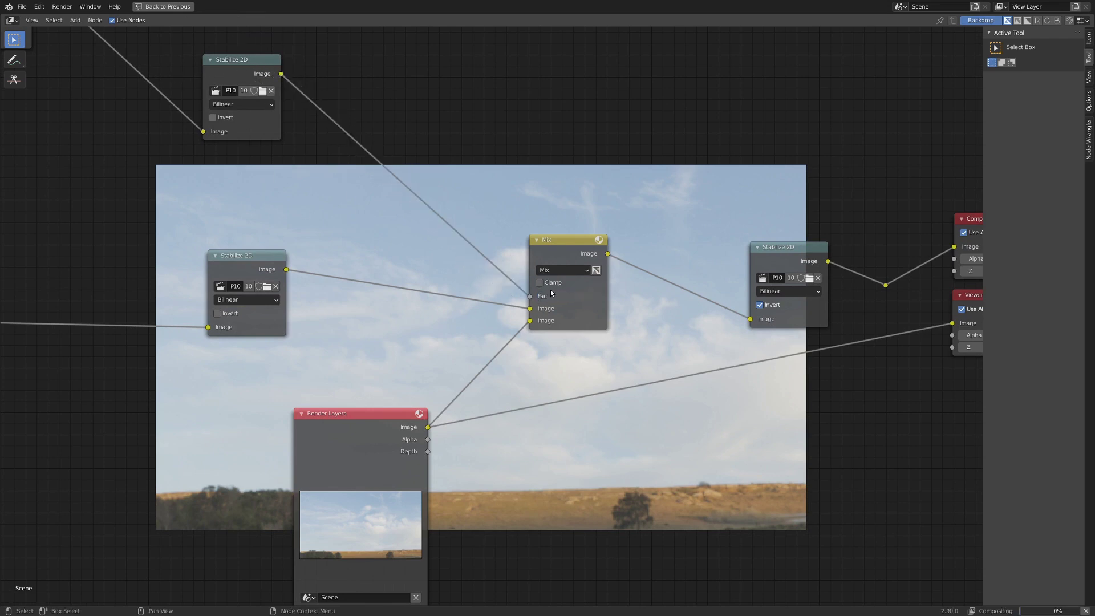
left_click(562, 242, "ctrl+shift")
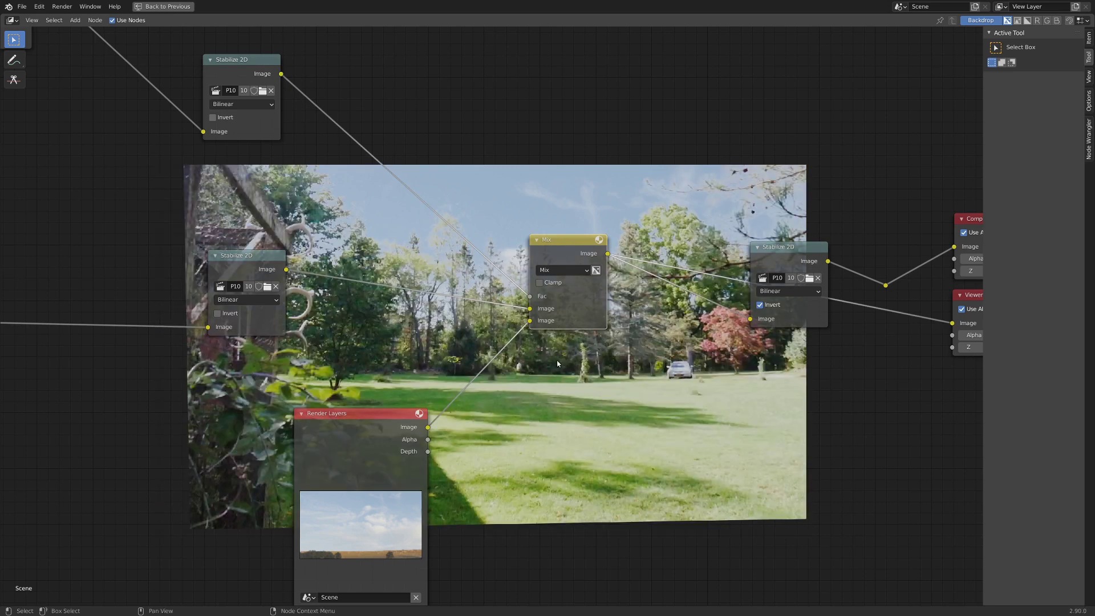
scroll(557, 364, "up", 1)
middle_click_drag(557, 363, 732, 372)
scroll(731, 372, "up", 2)
scroll(522, 239, "up", 1)
middle_click_drag(519, 249, 491, 255)
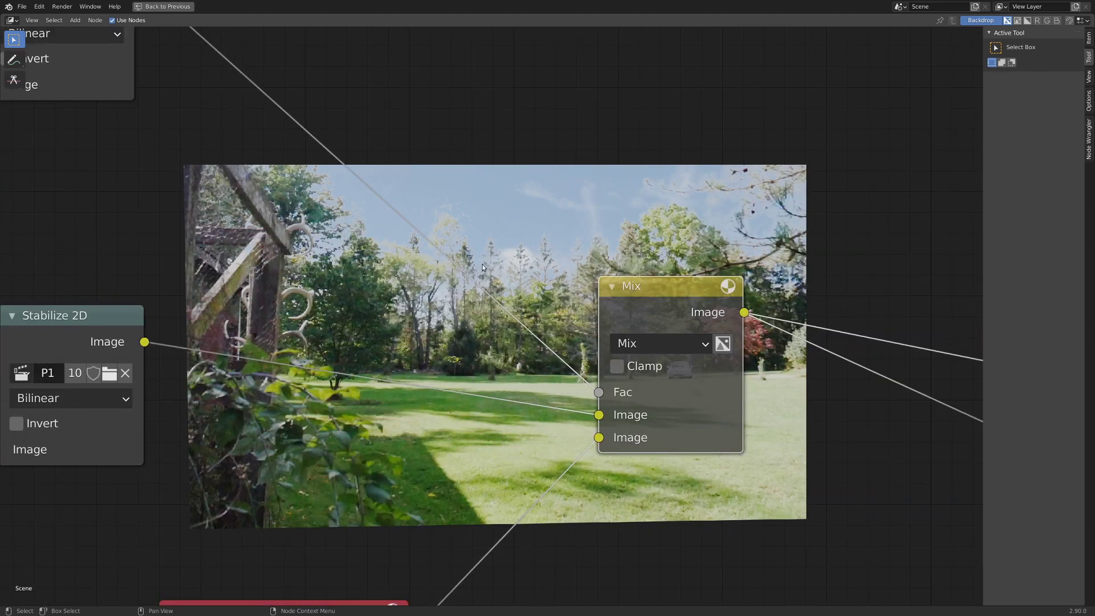
middle_click_drag(482, 264, 507, 133)
scroll(470, 229, "down", 3)
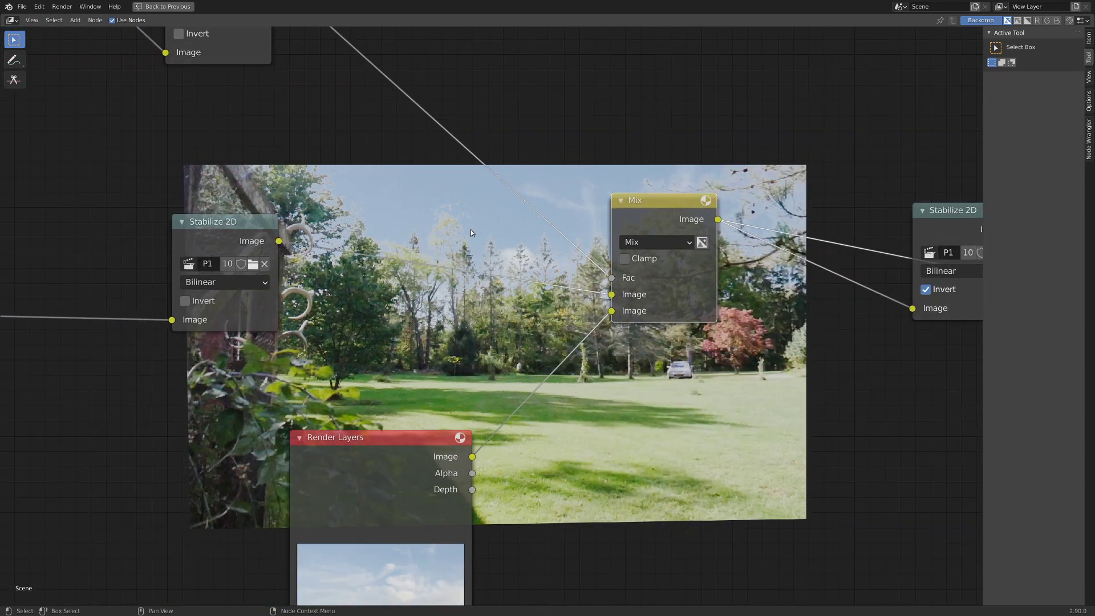
Leave the maximized node editor and set the scene's color management View Transform to Standard
key("ctrl+space")
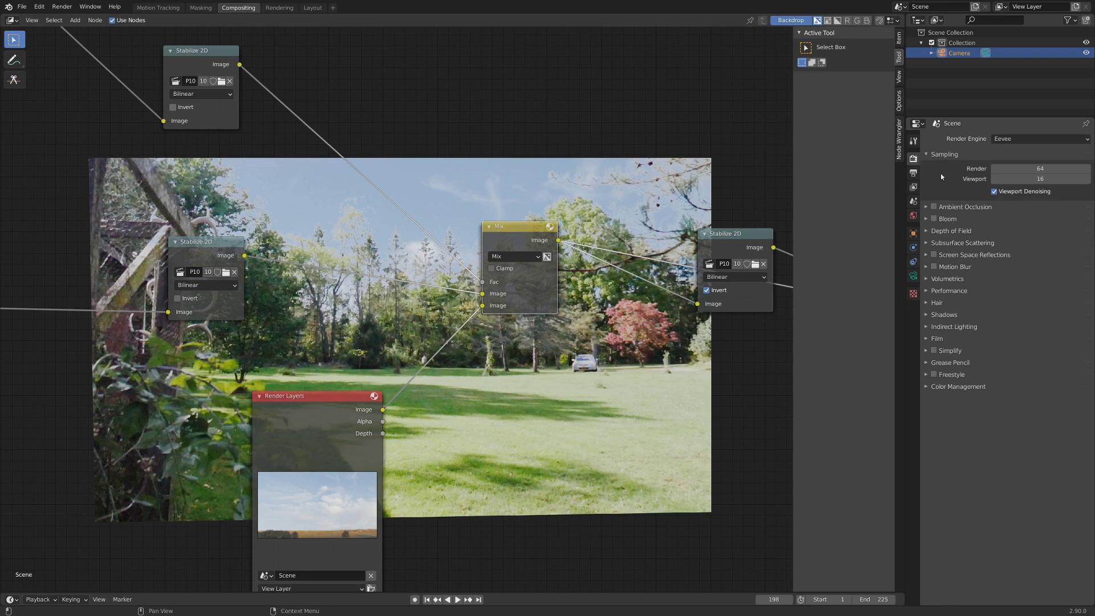
left_click(935, 387)
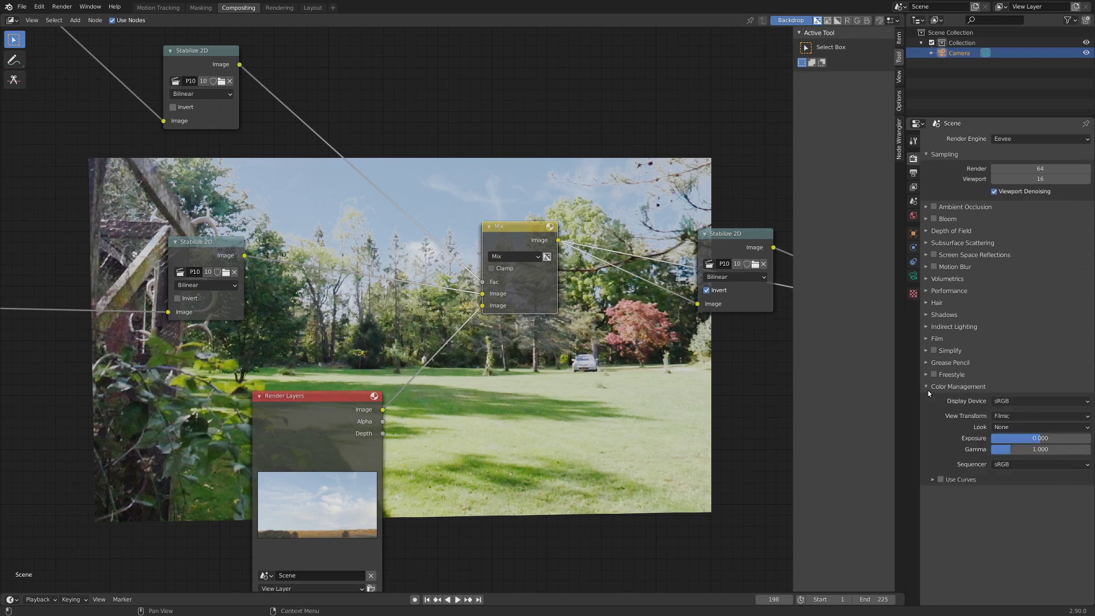
left_click(1008, 415)
left_click(1010, 428)
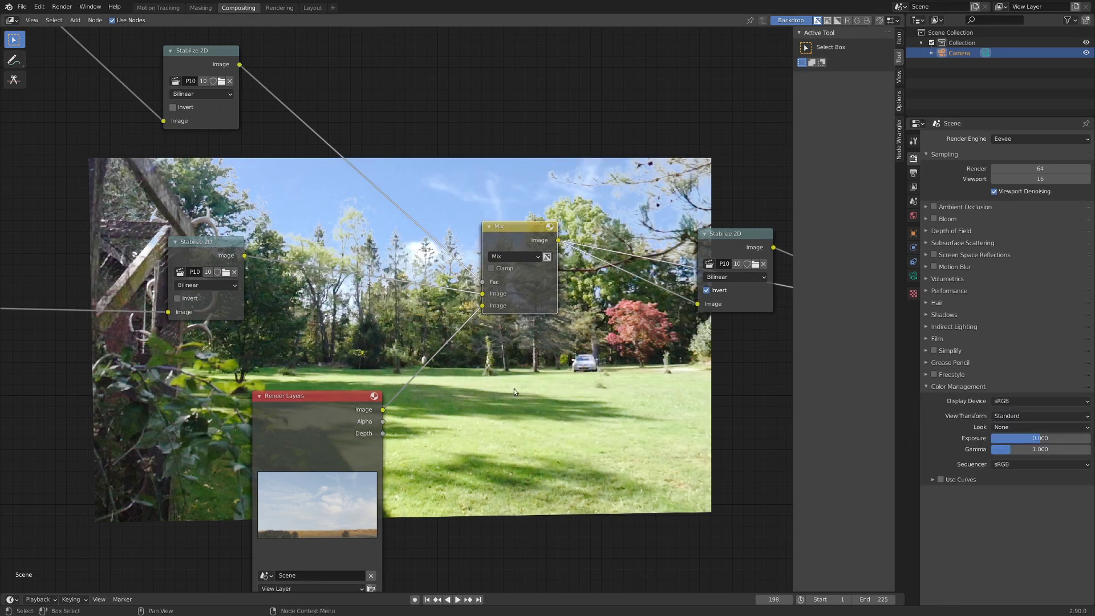
middle_click_drag(514, 388, 460, 369)
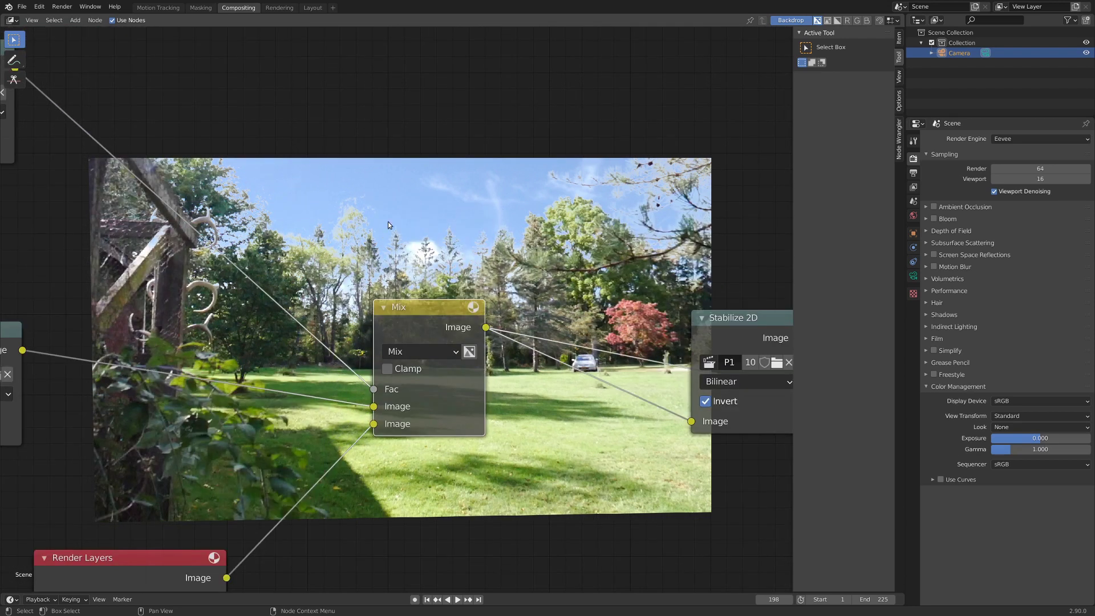
Return to the Layout workspace and set the world environment strength to 1.8
left_click(315, 9)
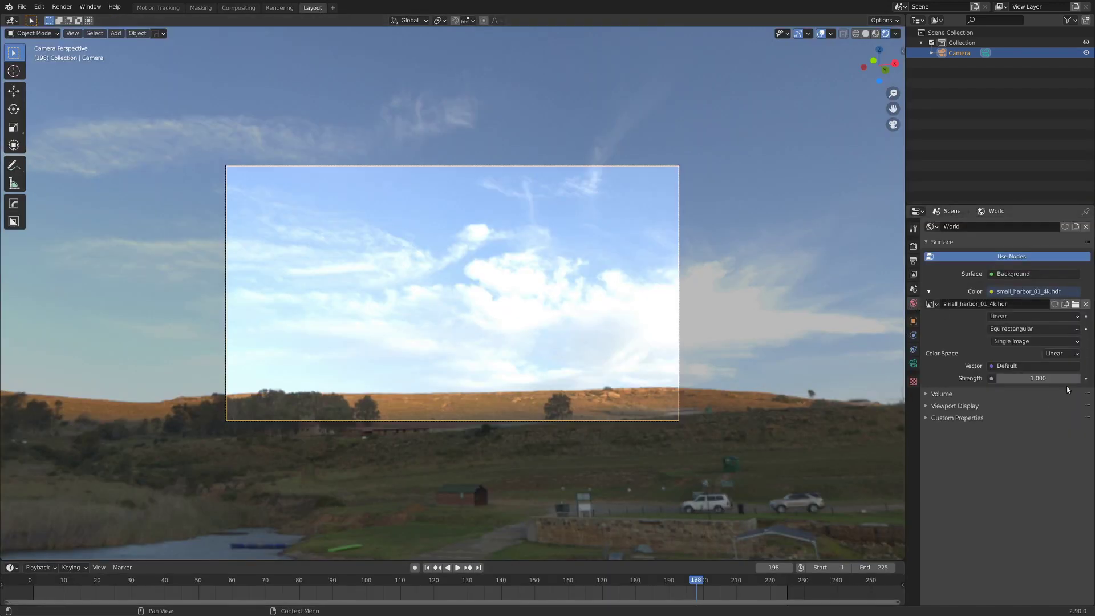
left_click(1029, 377)
key("Return")
left_click_drag(1026, 380, 939, 381)
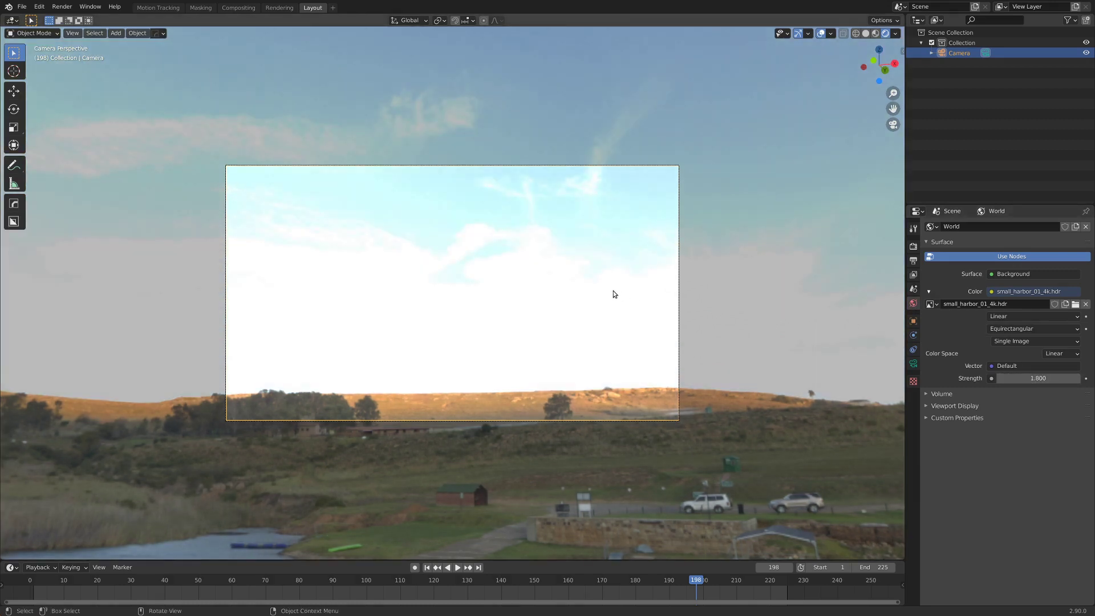
Render the current frame and inspect the replaced sky in the composited result up close
key("F12")
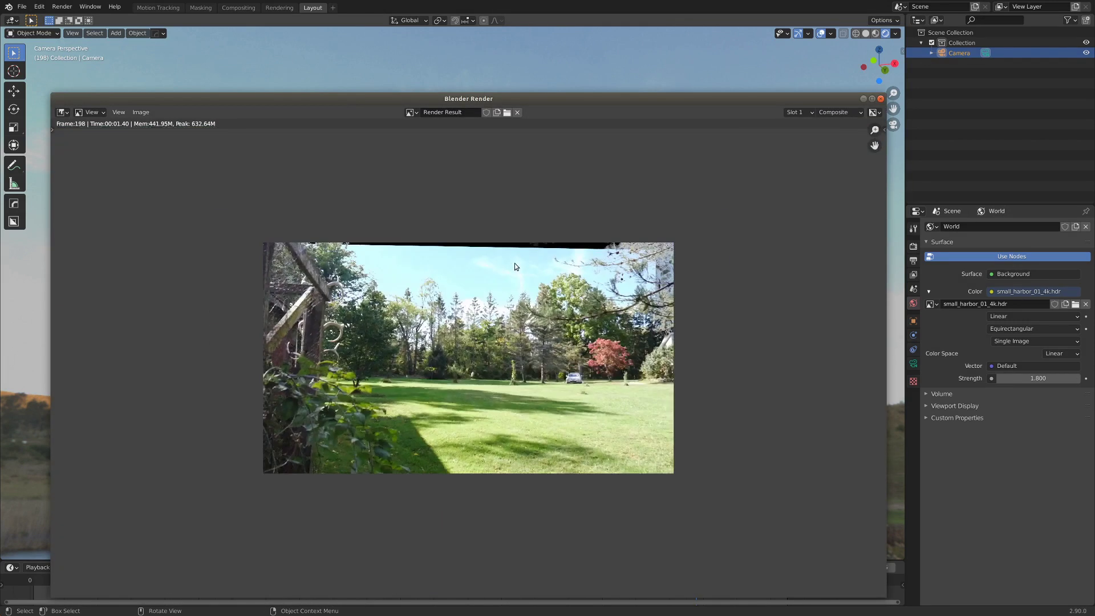
middle_click_drag(514, 263, 508, 277)
scroll(506, 279, "up", 2)
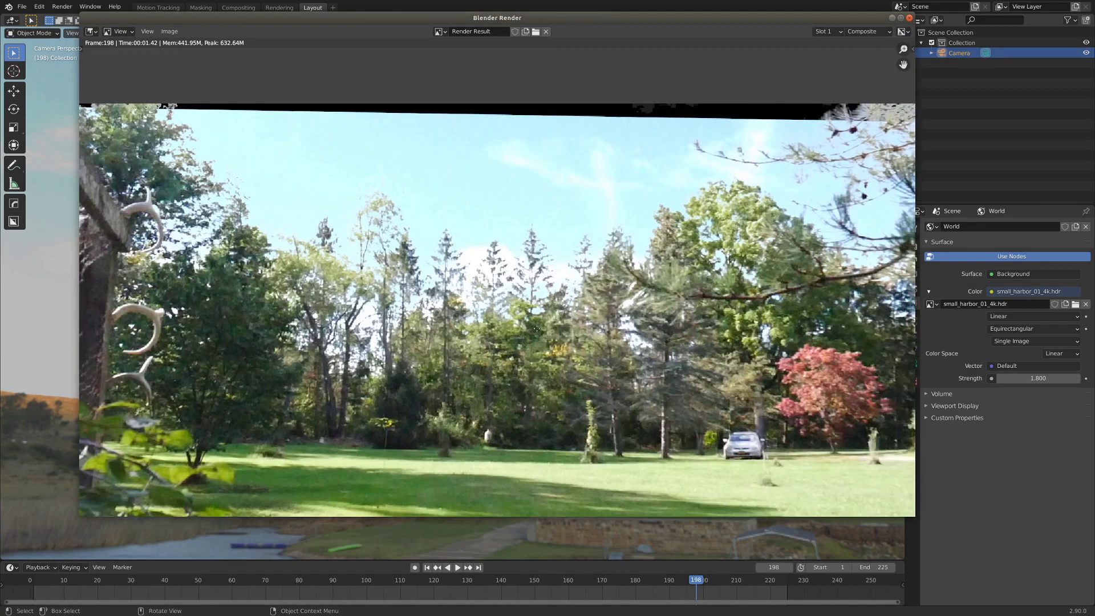
Examine the upper and right borders of the rendered frame where the replaced sky meets the footage edge
middle_click_drag(503, 329, 516, 330)
scroll(517, 323, "down", 4)
scroll(516, 330, "up", 1)
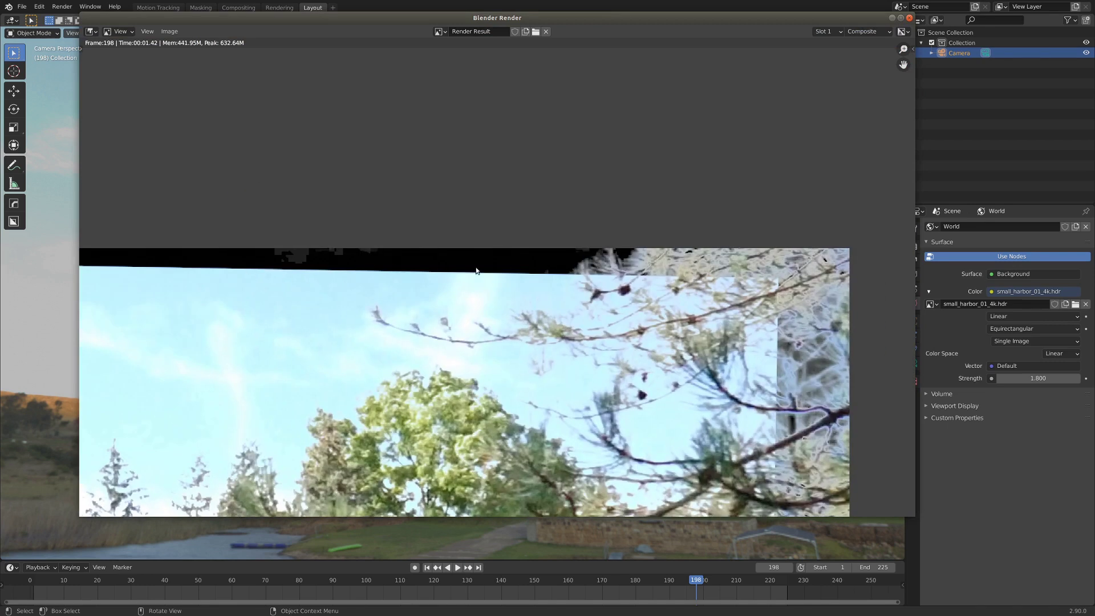
scroll(484, 274, "down", 5)
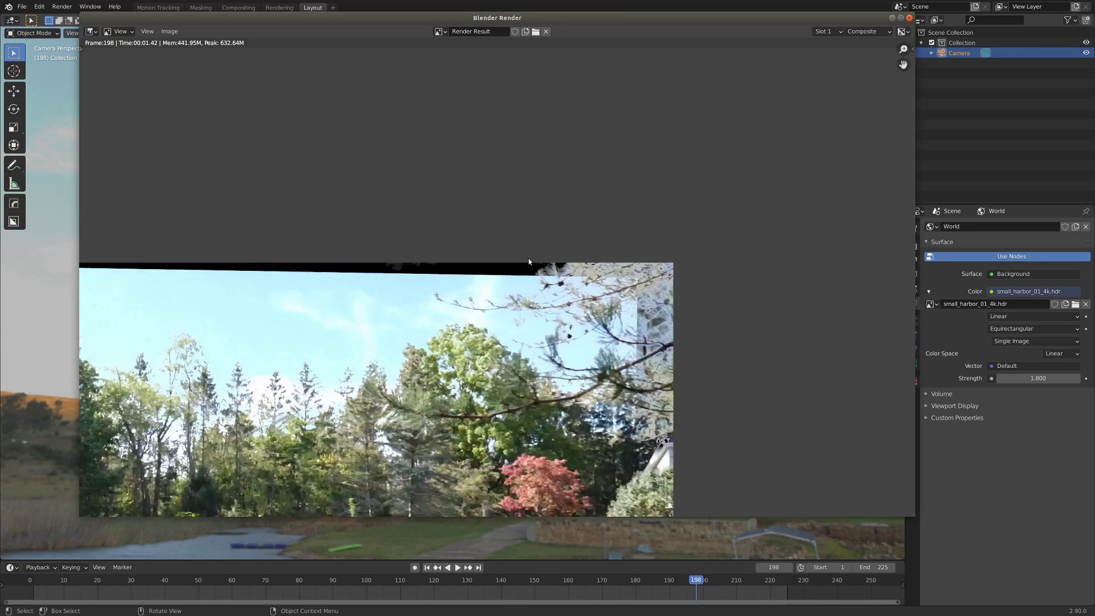
scroll(492, 277, "up", 3)
middle_click_drag(655, 286, 520, 236)
scroll(585, 259, "up", 2)
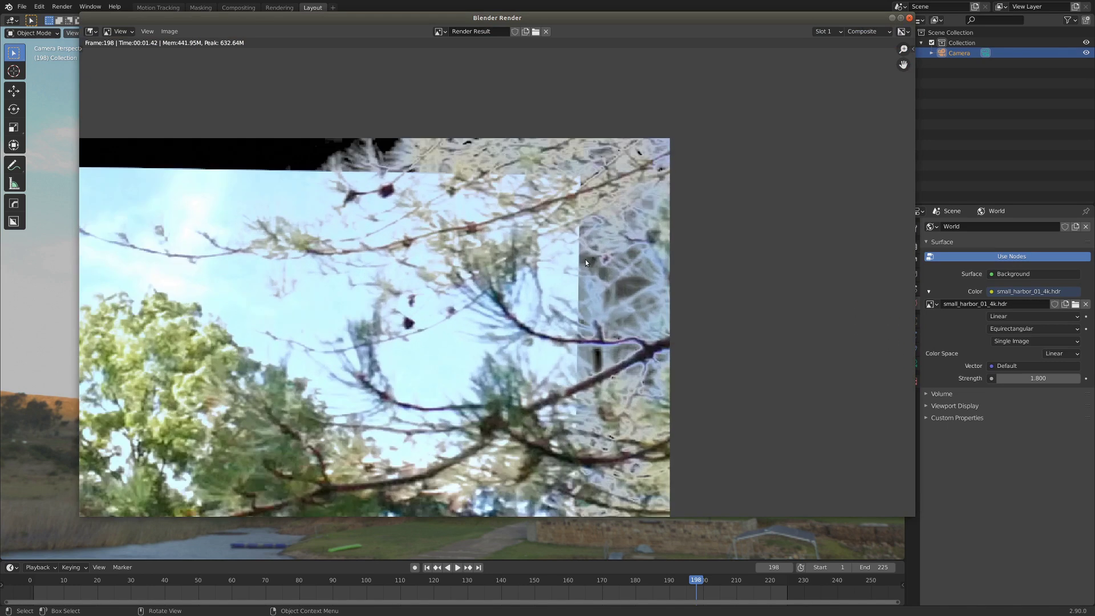
scroll(606, 309, "down", 6)
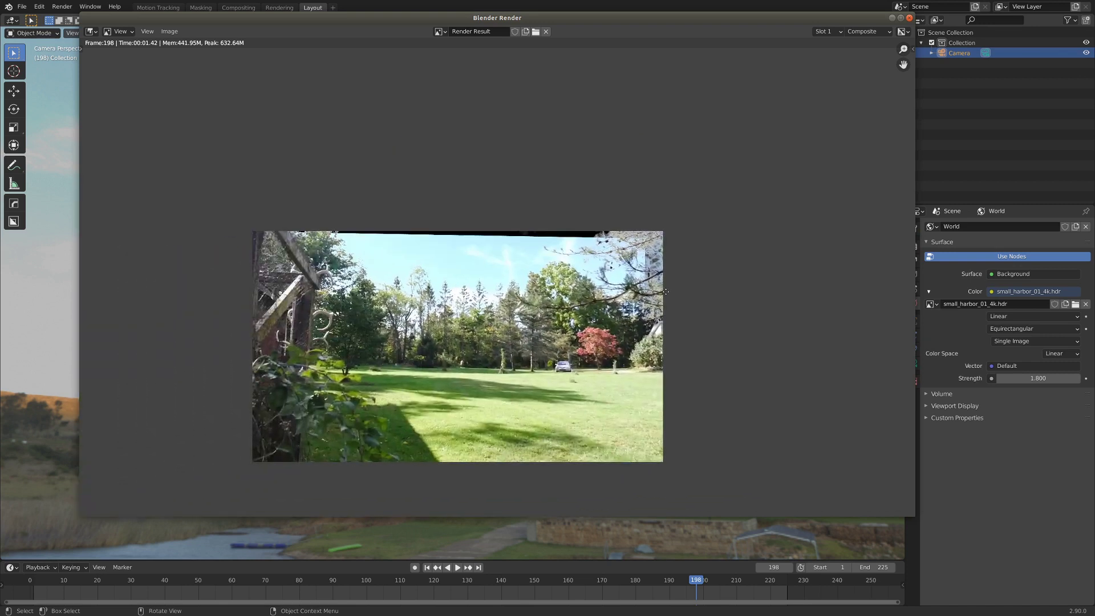
scroll(451, 360, "up", 1)
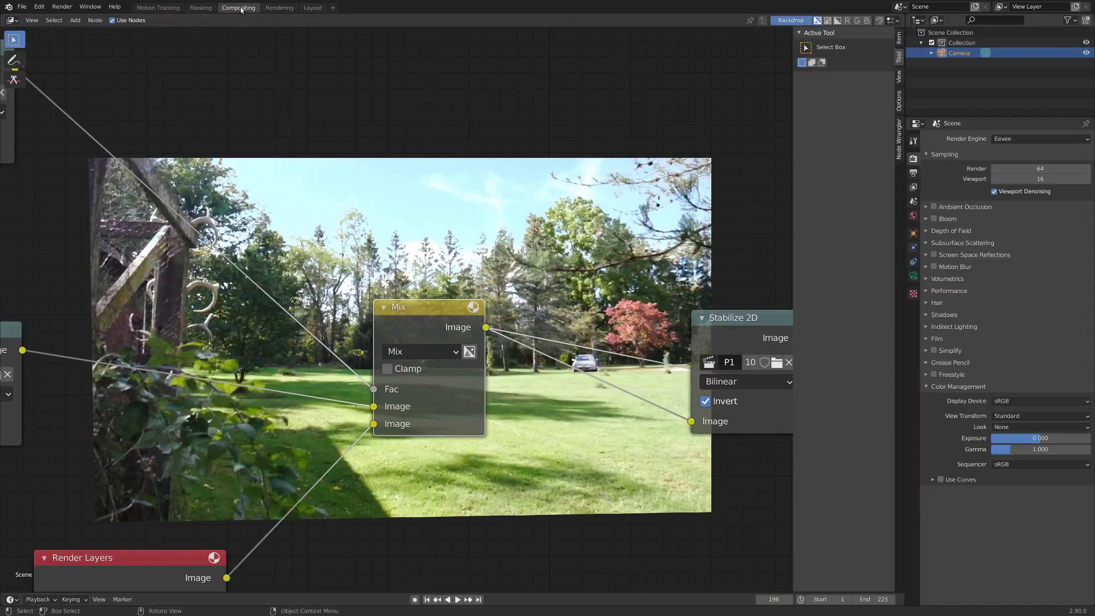
Return to the compositing nodes and insert a Transform node between the Render Layers image output and the Mix node
scroll(459, 308, "down", 3)
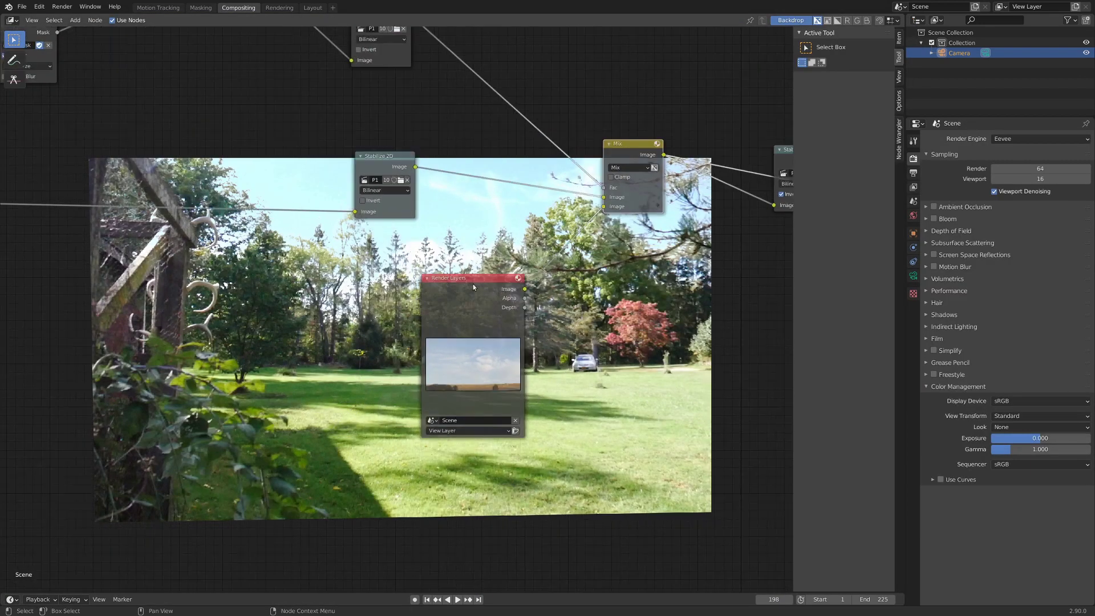
key("shift+a")
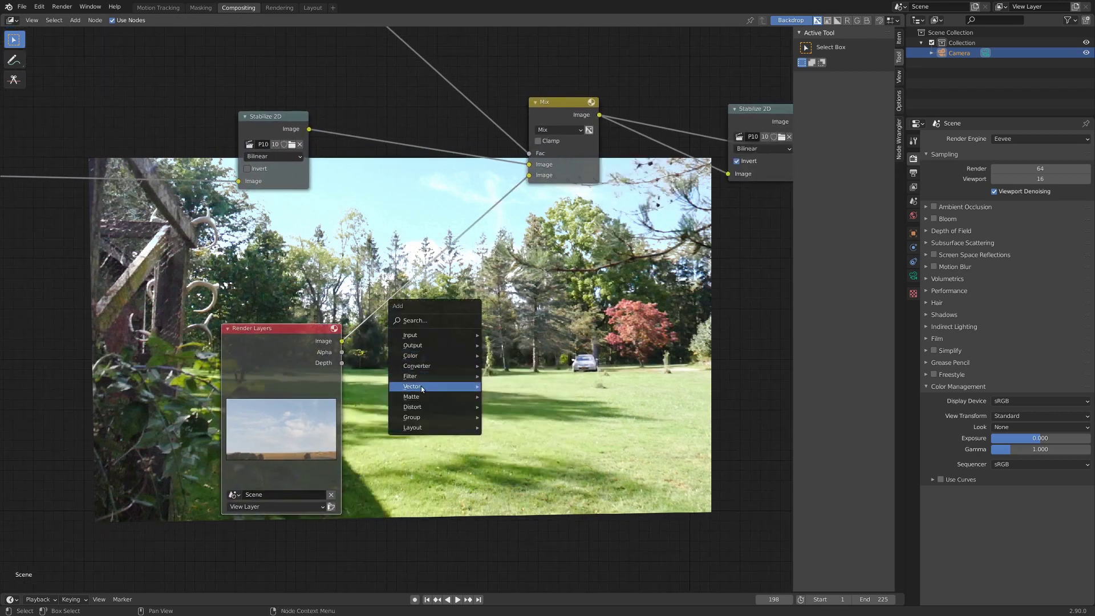
mouse_move(422, 406)
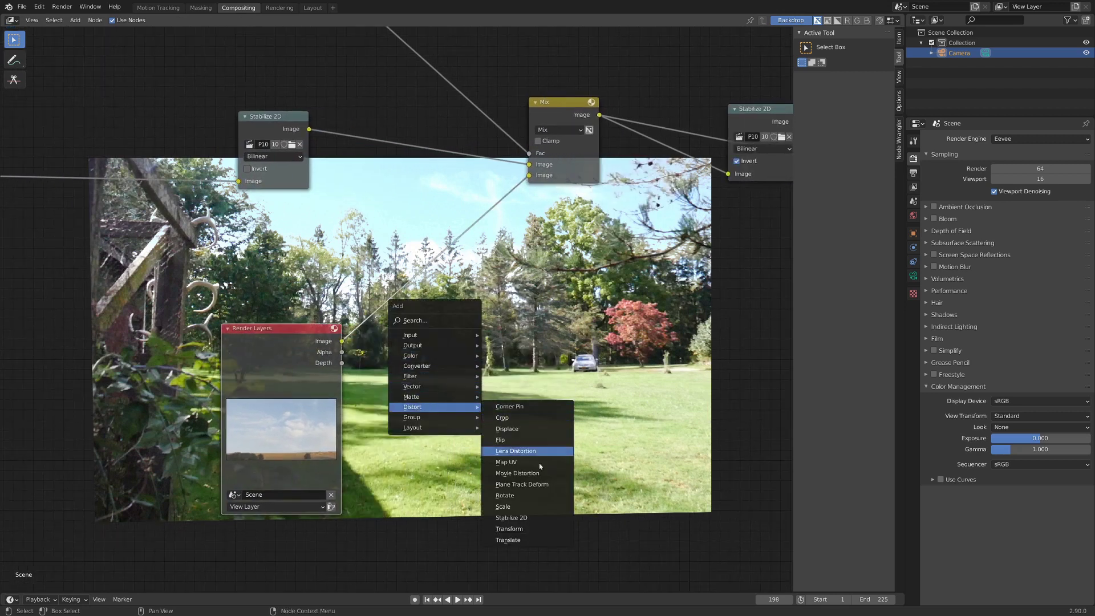
left_click(528, 528)
left_click(399, 239)
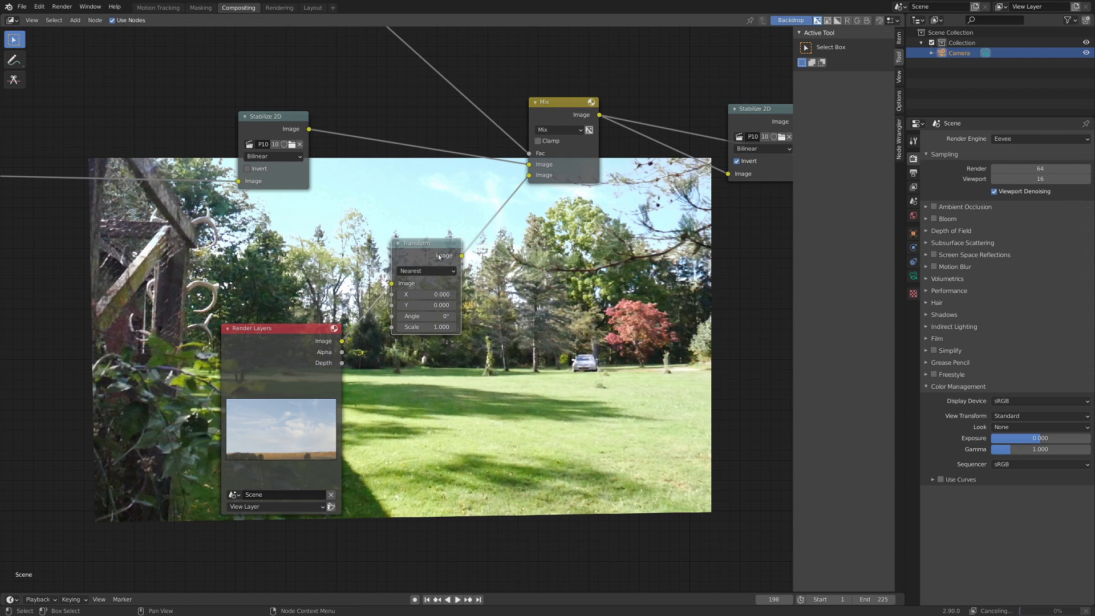
Set the Transform node's Scale to 1.2 to enlarge the sky render
scroll(439, 365, "up", 3)
scroll(439, 365, "up", 5)
middle_click_drag(474, 339, 444, 335)
left_click(443, 335)
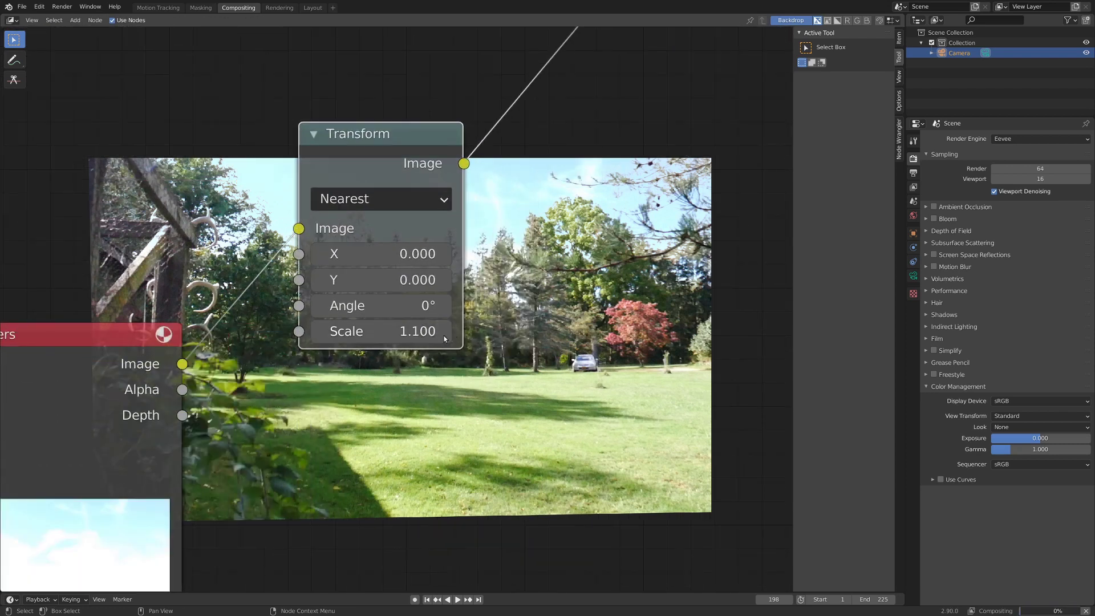
left_click(444, 336)
scroll(485, 335, "down", 3)
scroll(389, 341, "up", 4)
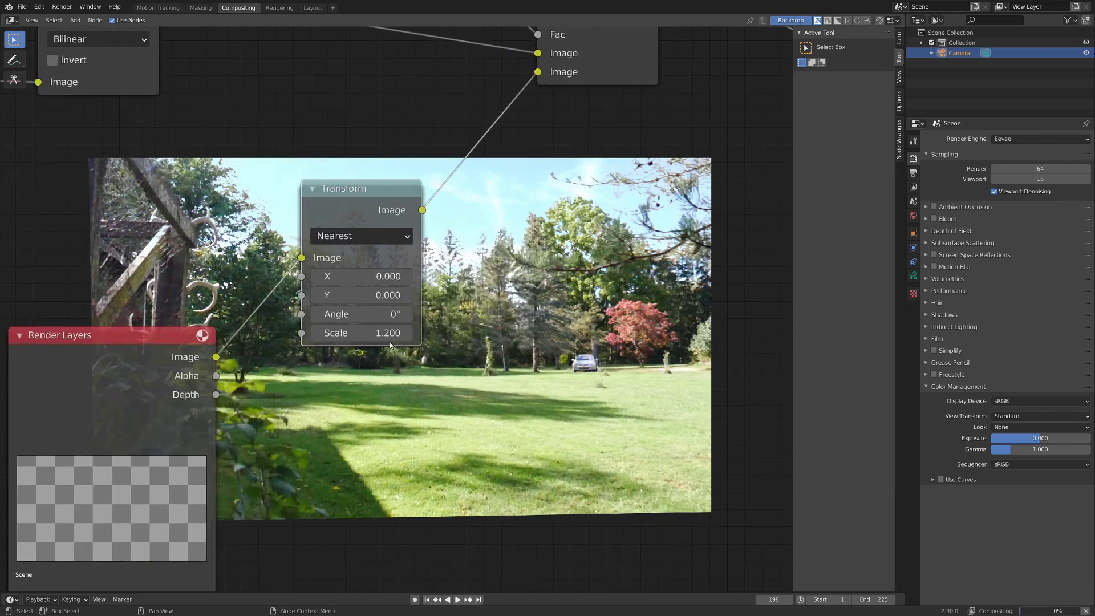
Preview the final Stabilize 2D output in the backdrop and inspect the sky coverage around the frame and trees
scroll(279, 341, "down", 5)
scroll(432, 286, "up", 2)
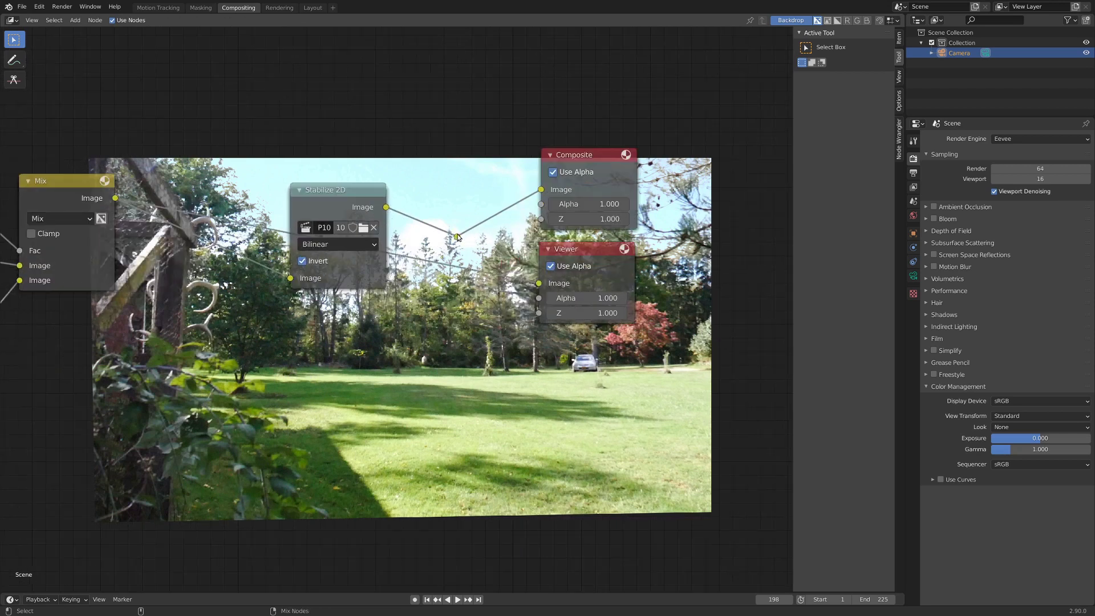
middle_click_drag(412, 333, 433, 100)
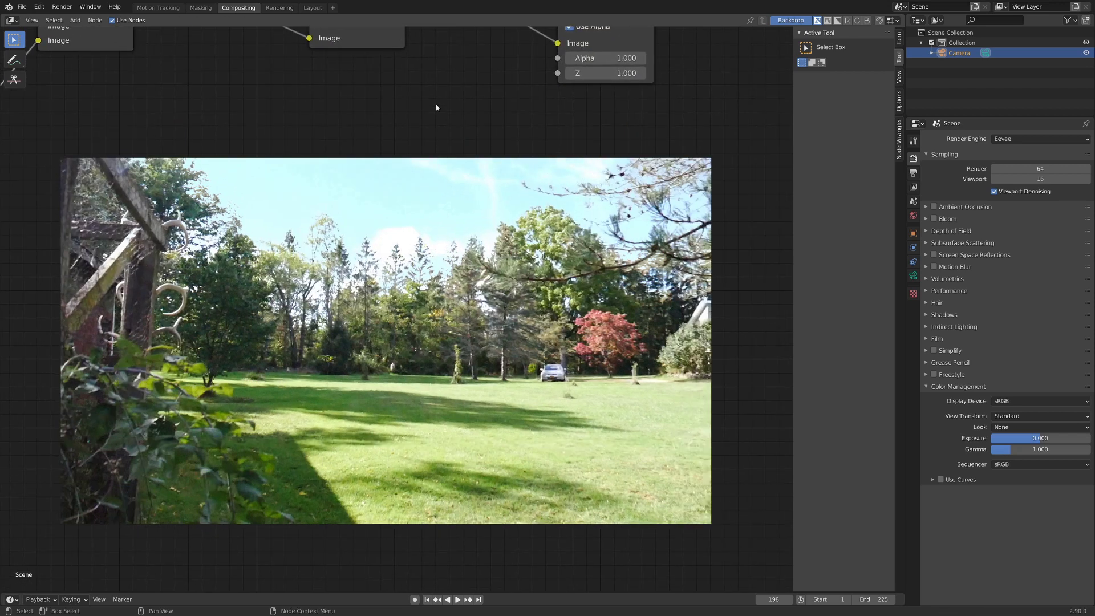
scroll(425, 216, "down", 5)
middle_click_drag(424, 217, 530, 203)
middle_click_drag(390, 295, 374, 311)
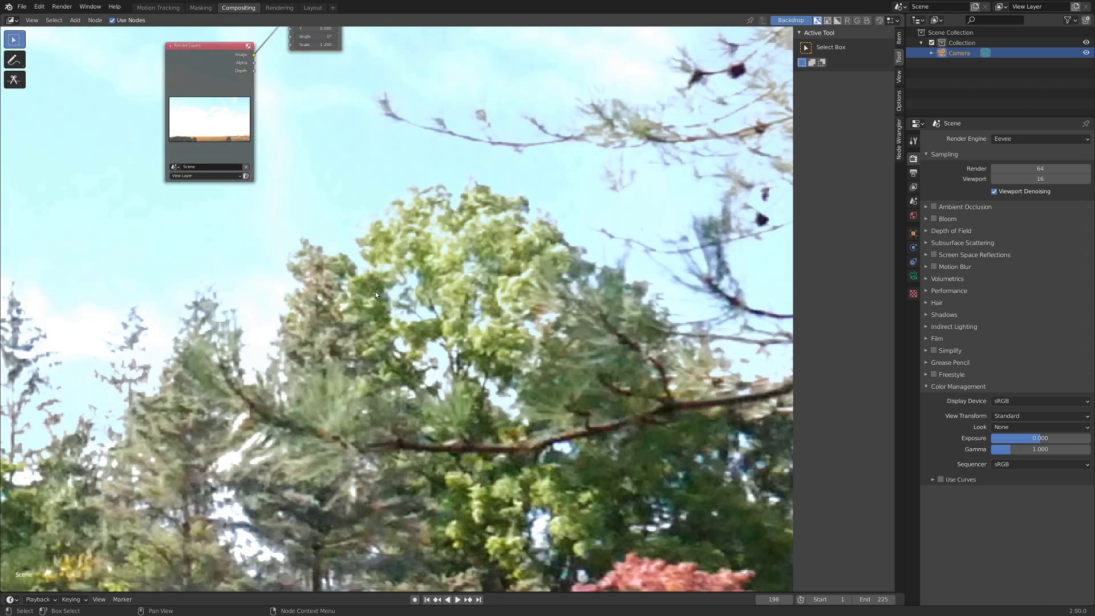
Preview the ColorRamp matte in the backdrop and move the ramp's black stop to position 0.599
scroll(356, 302, "down", 3)
middle_click_drag(355, 302, 551, 474)
scroll(551, 474, "up", 2)
middle_click_drag(119, 440, 418, 444, "alt")
scroll(195, 137, "up", 5)
middle_click_drag(173, 156, 498, 405)
scroll(376, 260, "up", 6)
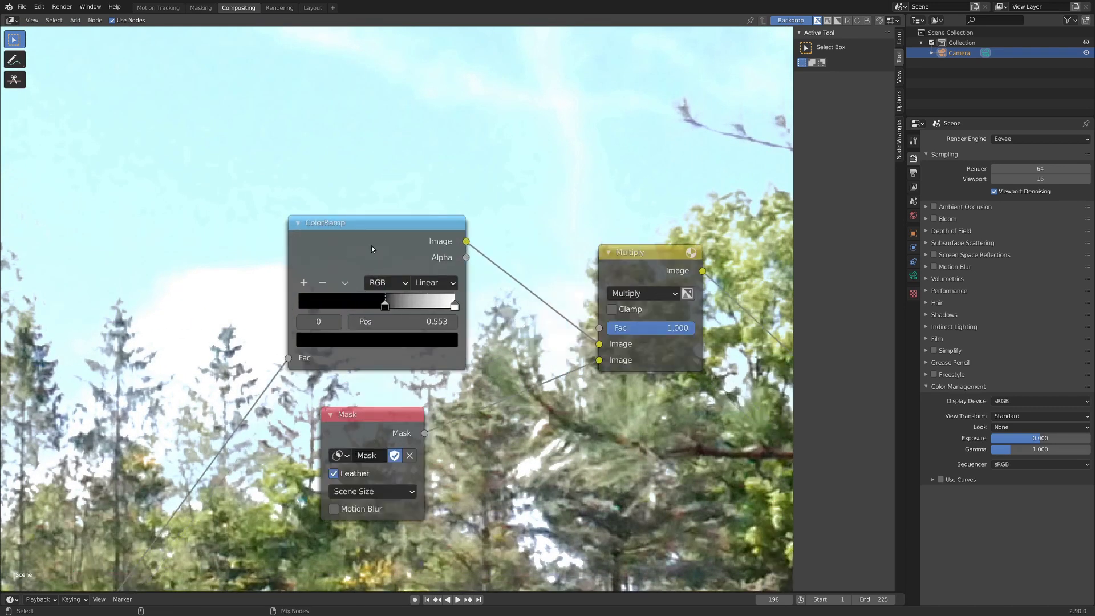
left_click(371, 246, "ctrl+shift")
left_click_drag(547, 298, 553, 298)
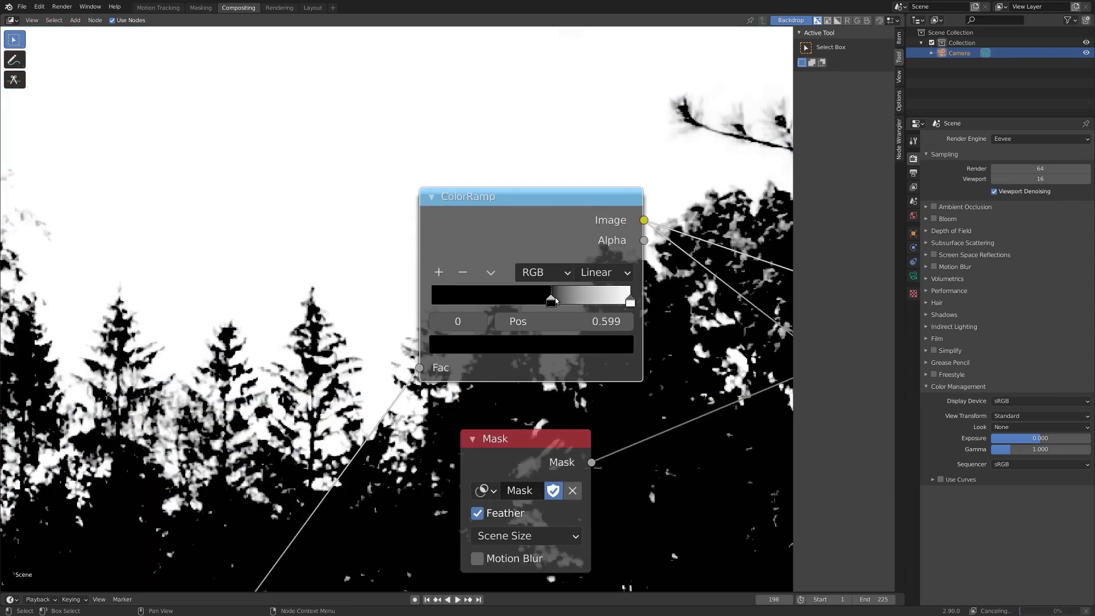
Switch the backdrop back to the final composite and examine the sky between the treetops up close
scroll(497, 383, "down", 7)
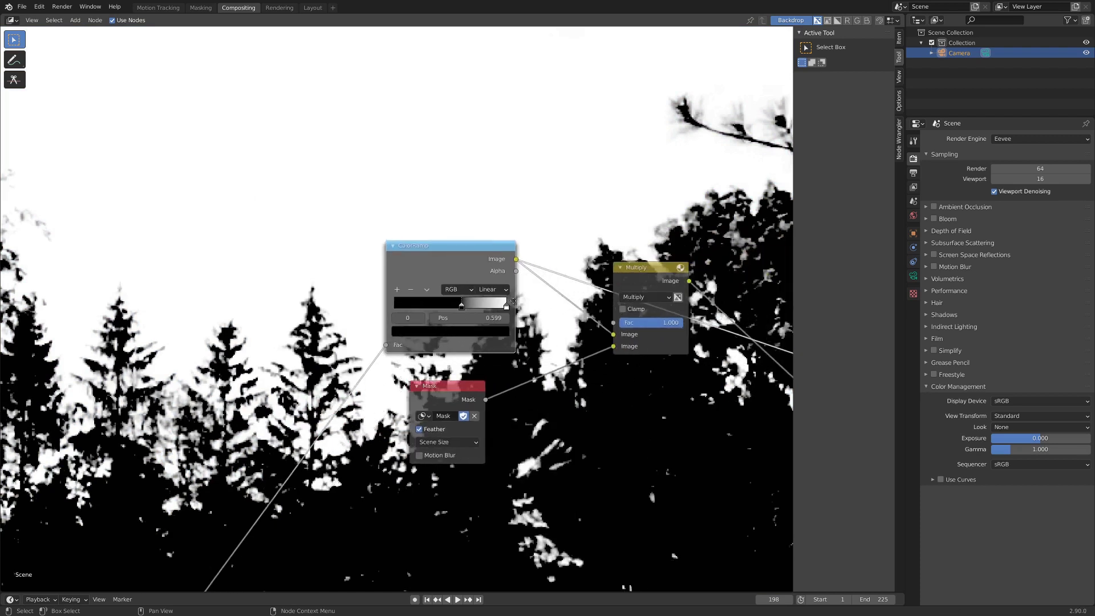
scroll(498, 383, "down", 2)
middle_click_drag(498, 383, 279, 402)
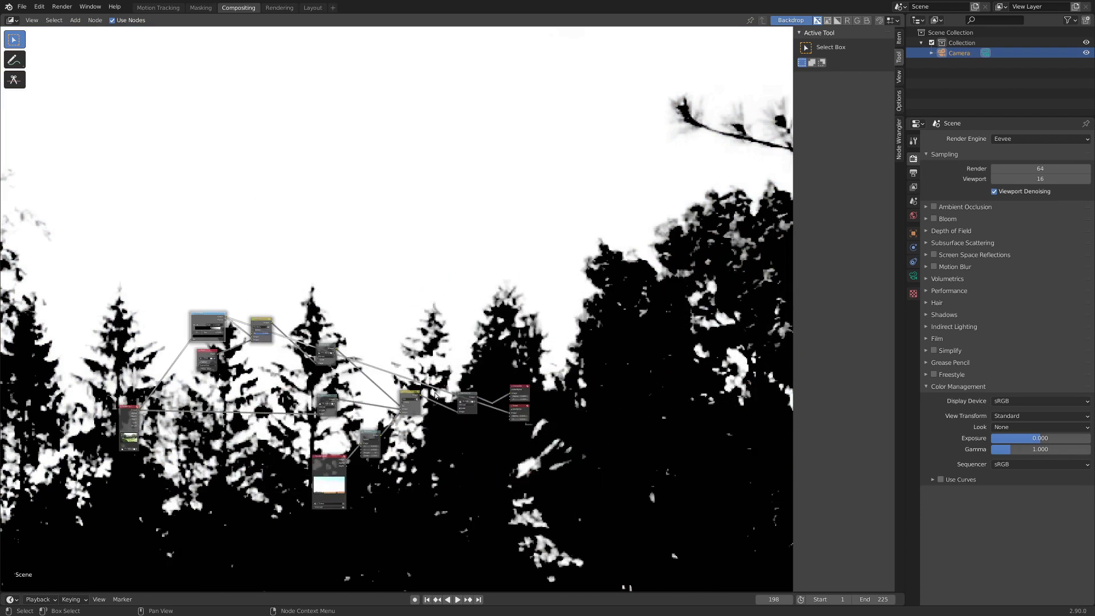
scroll(506, 425, "up", 2)
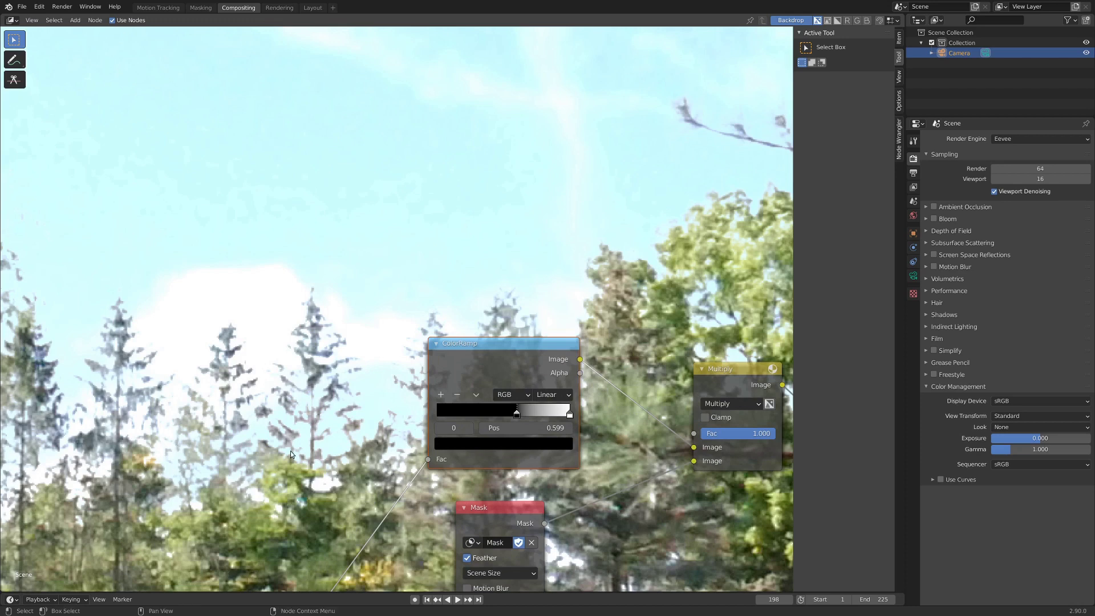
scroll(290, 450, "down", 2)
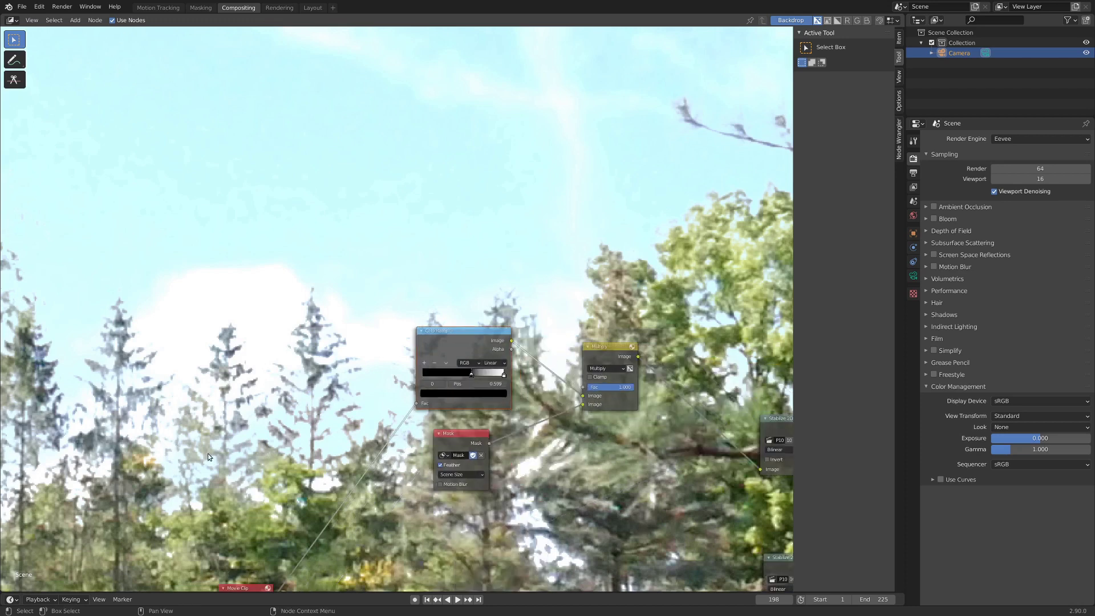
middle_click_drag(289, 451, 443, 238, "alt")
scroll(493, 279, "up", 2)
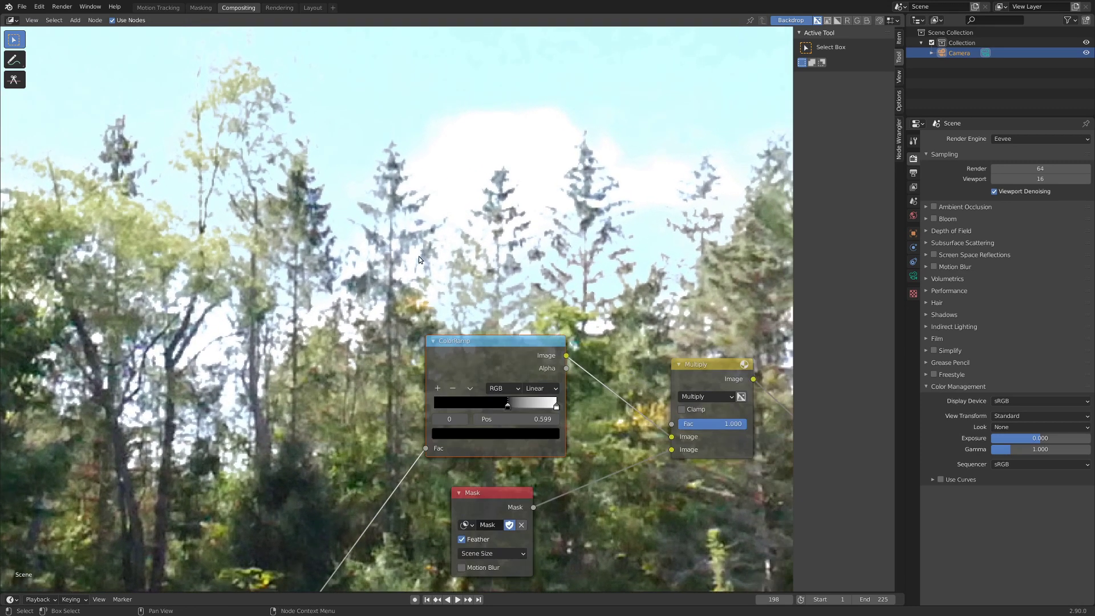
Fit the whole frame in the backdrop and compare the original movie clip with the final composite
key("v")
key("v")
key("v")
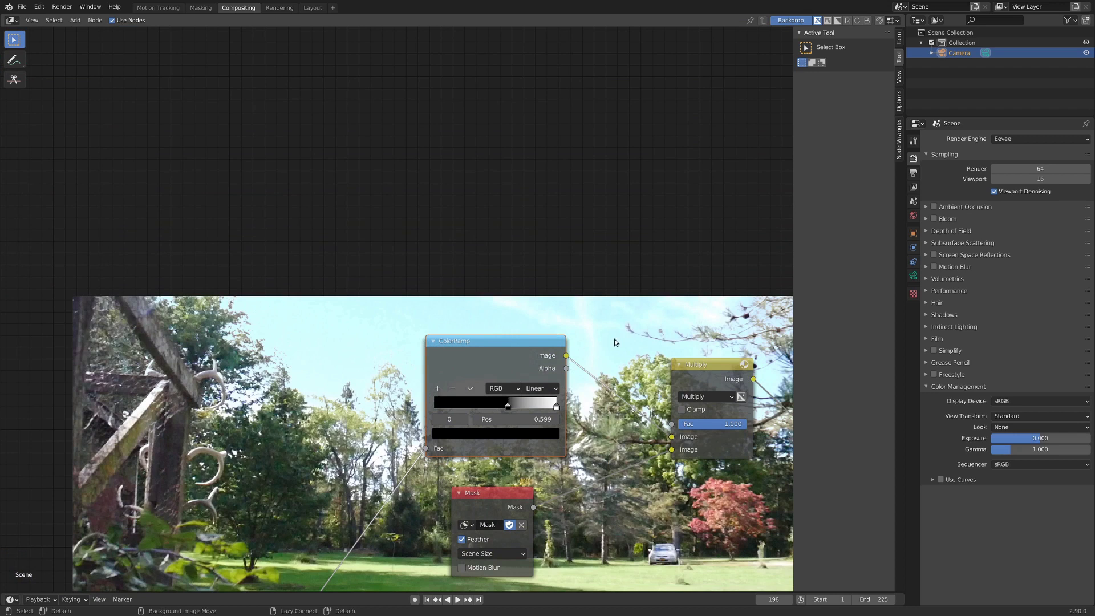
middle_click_drag(608, 356, 506, 144, "alt")
key("v")
scroll(324, 354, "down", 4)
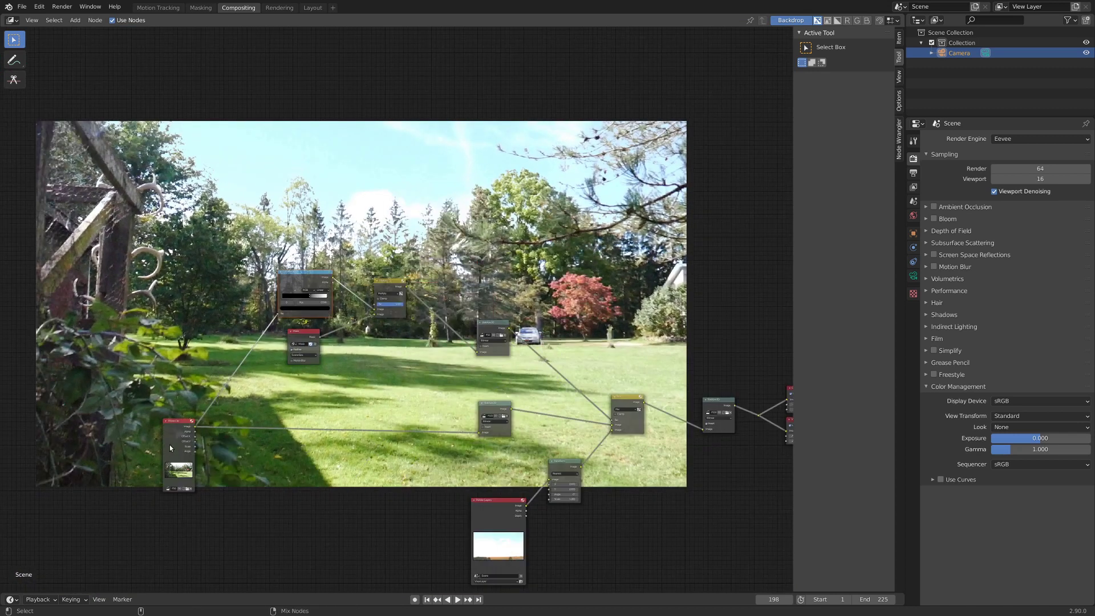
left_click(176, 433)
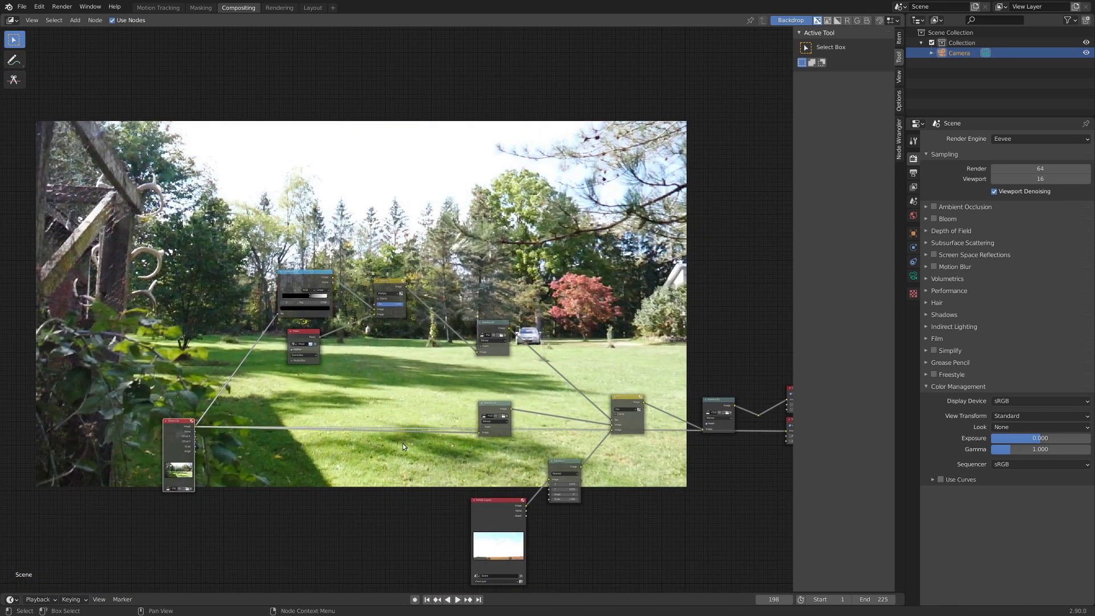
middle_click_drag(403, 443, 294, 476)
scroll(378, 293, "up", 5)
middle_click_drag(593, 406, 433, 352)
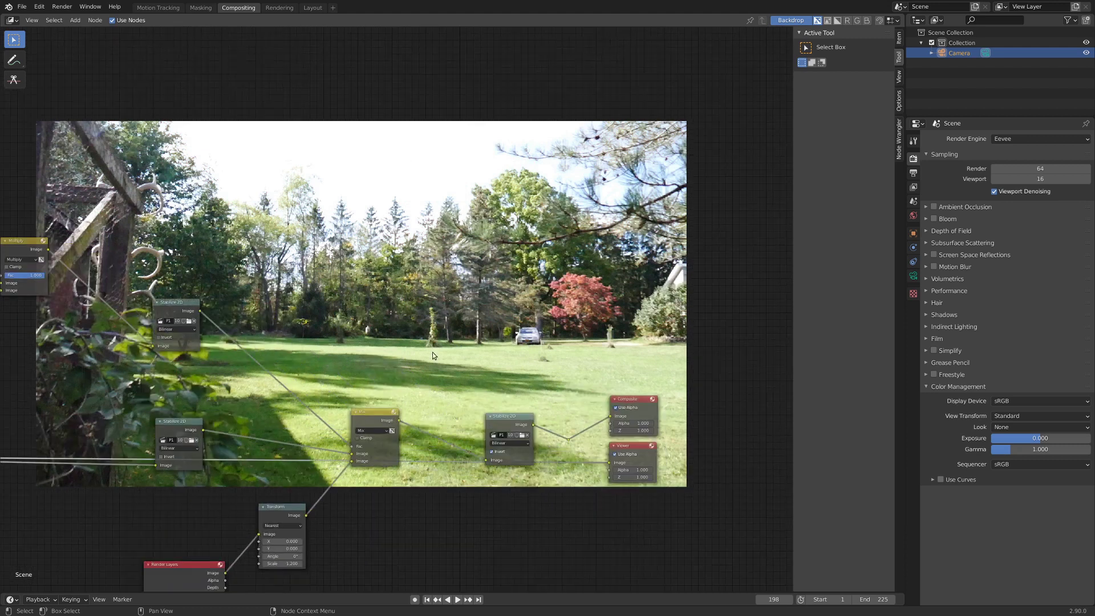
left_click(568, 436, "ctrl+shift")
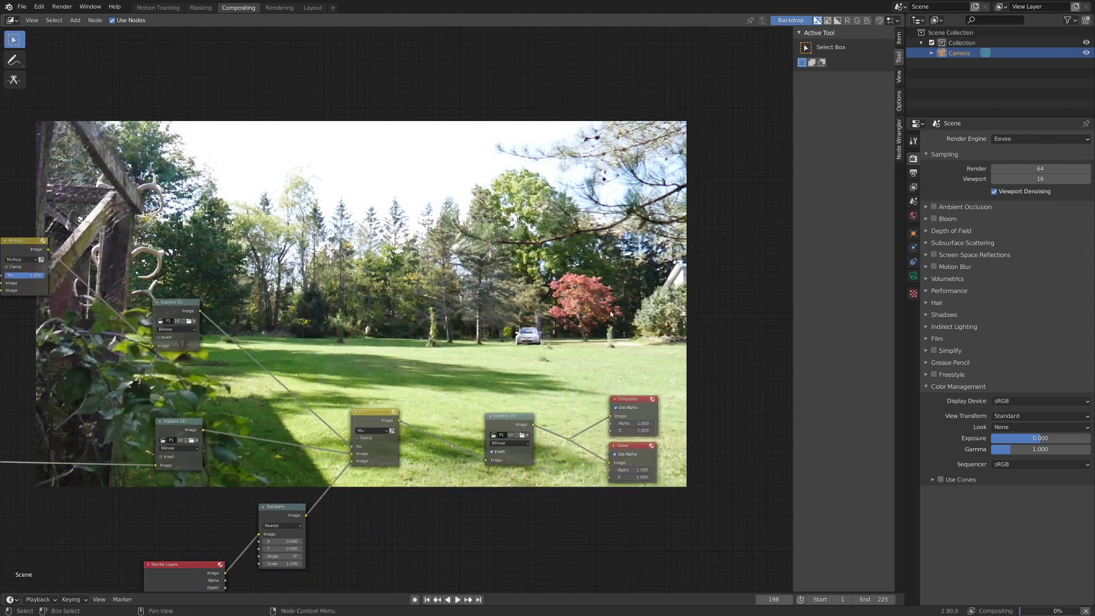